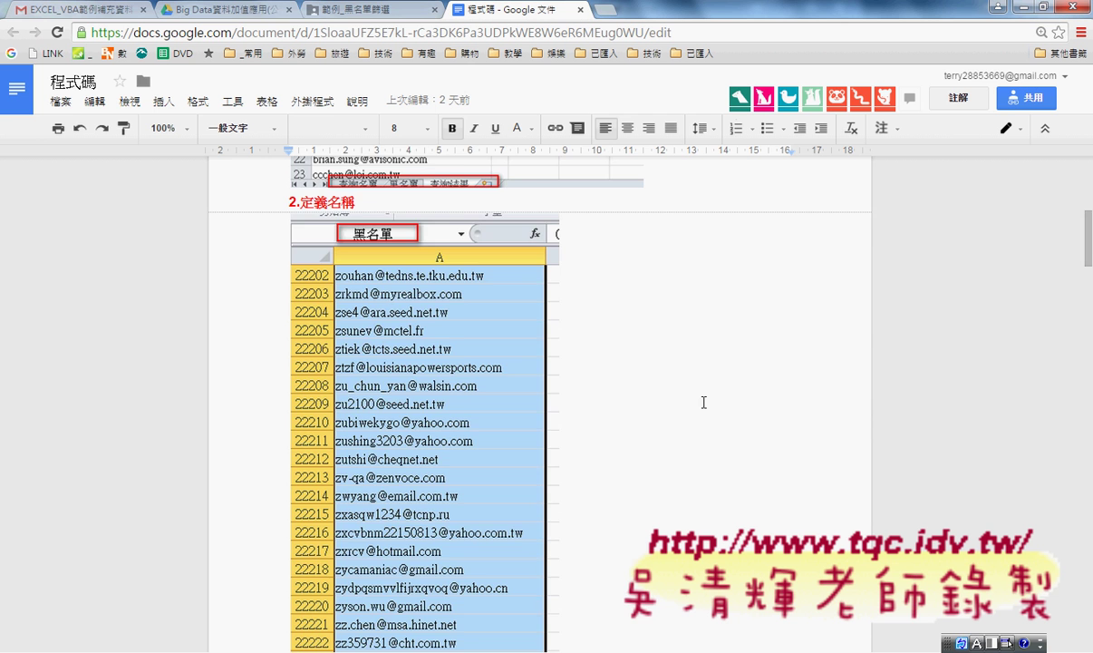
Scroll the Google Docs notes and highlight the section 4 heading about the VBA loop.
scroll(689, 389, "down", 5)
scroll(666, 386, "up", 4)
scroll(652, 386, "up", 2)
scroll(652, 386, "up", 3)
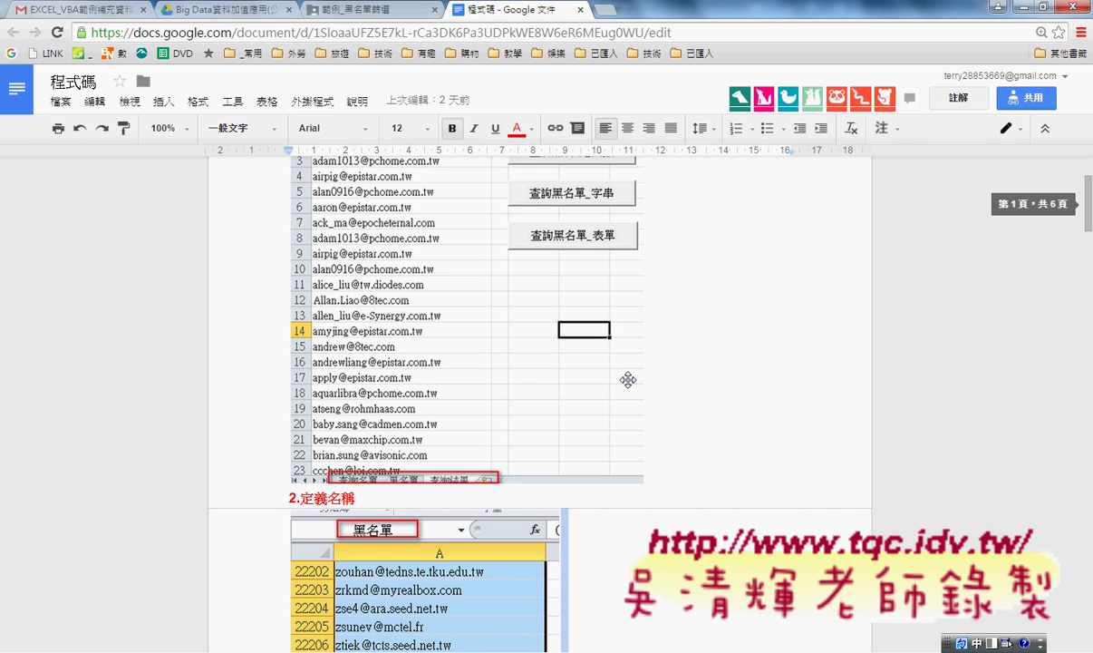
scroll(628, 376, "up", 2)
scroll(376, 349, "down", 3)
scroll(559, 437, "down", 1)
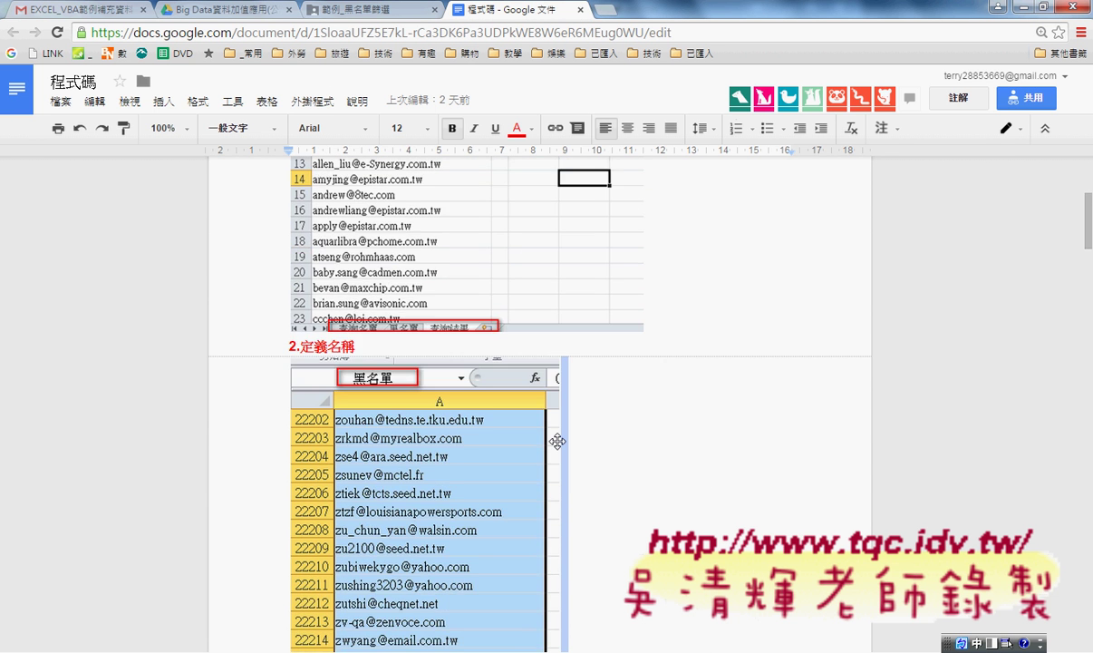
scroll(554, 424, "down", 3)
scroll(555, 424, "down", 2)
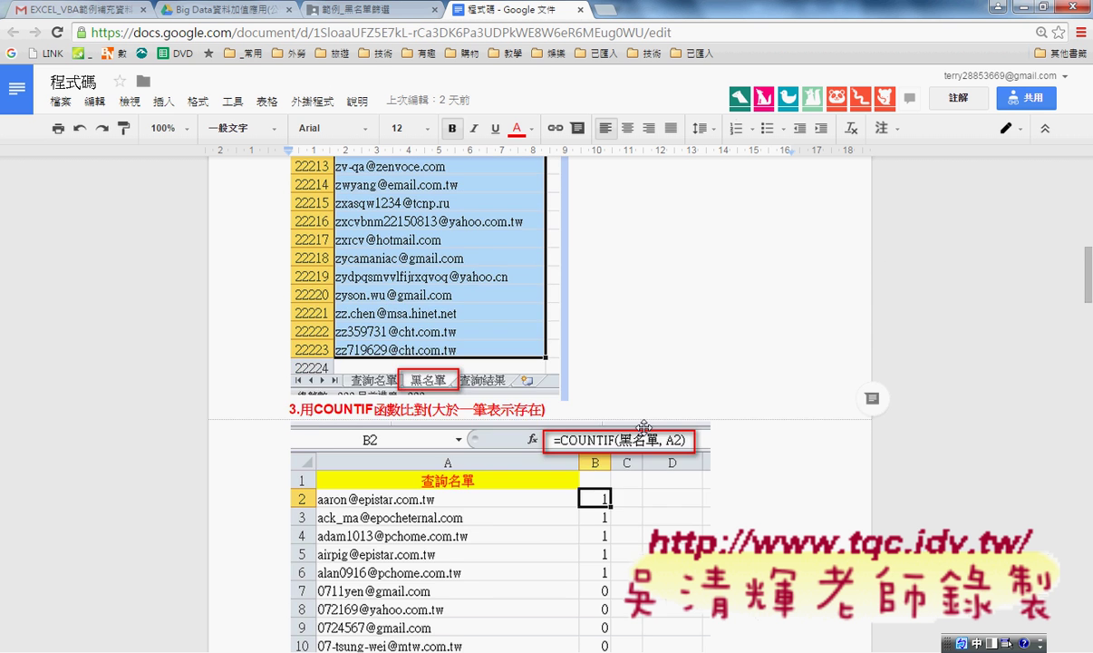
scroll(606, 404, "down", 2)
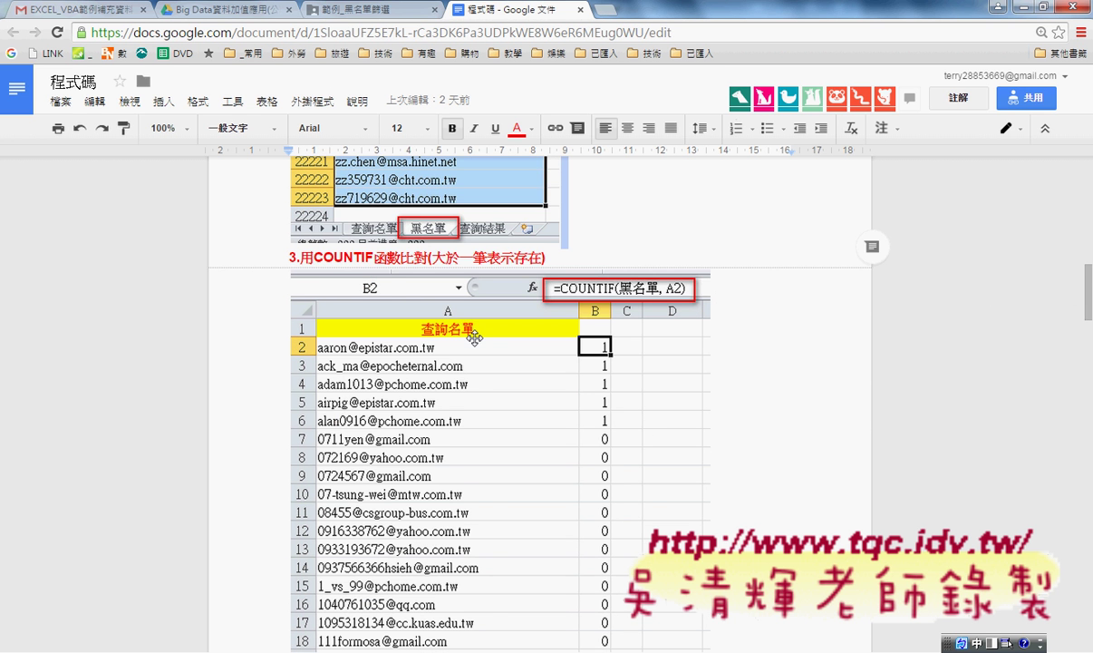
scroll(609, 383, "down", 2)
scroll(611, 388, "down", 2)
scroll(598, 422, "down", 1)
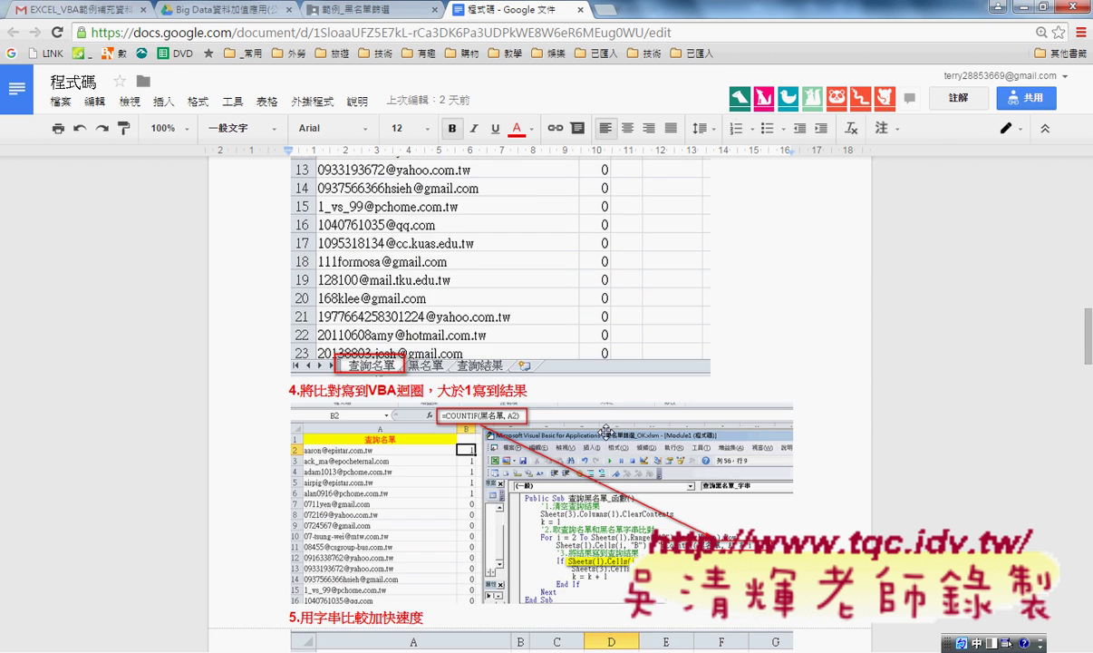
scroll(580, 471, "down", 1)
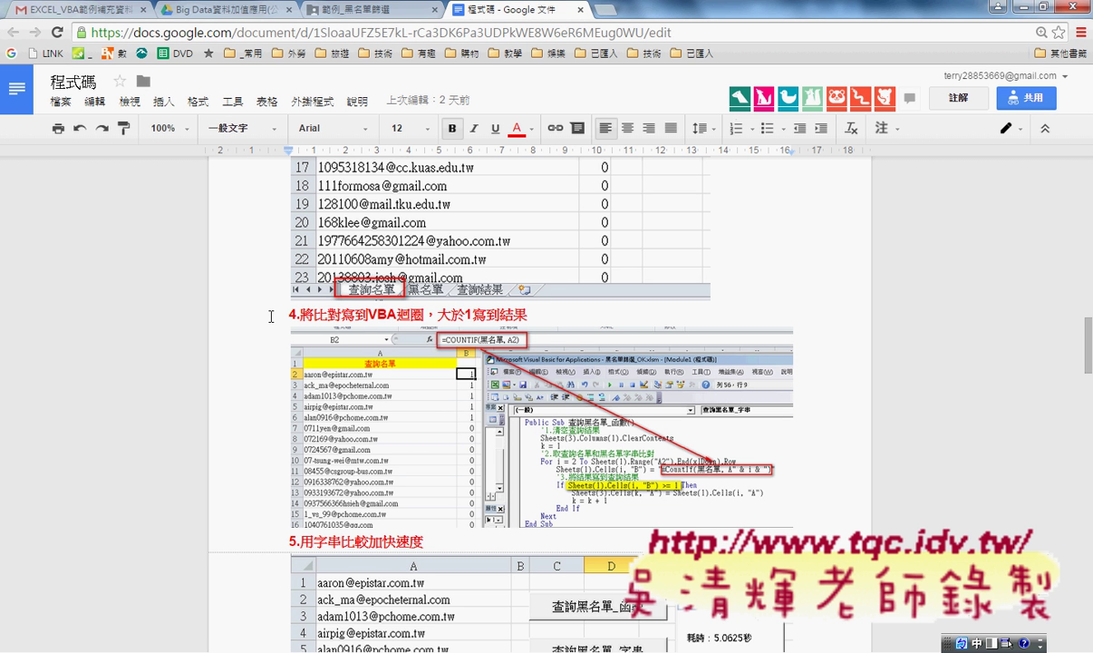
left_click_drag(270, 315, 524, 315)
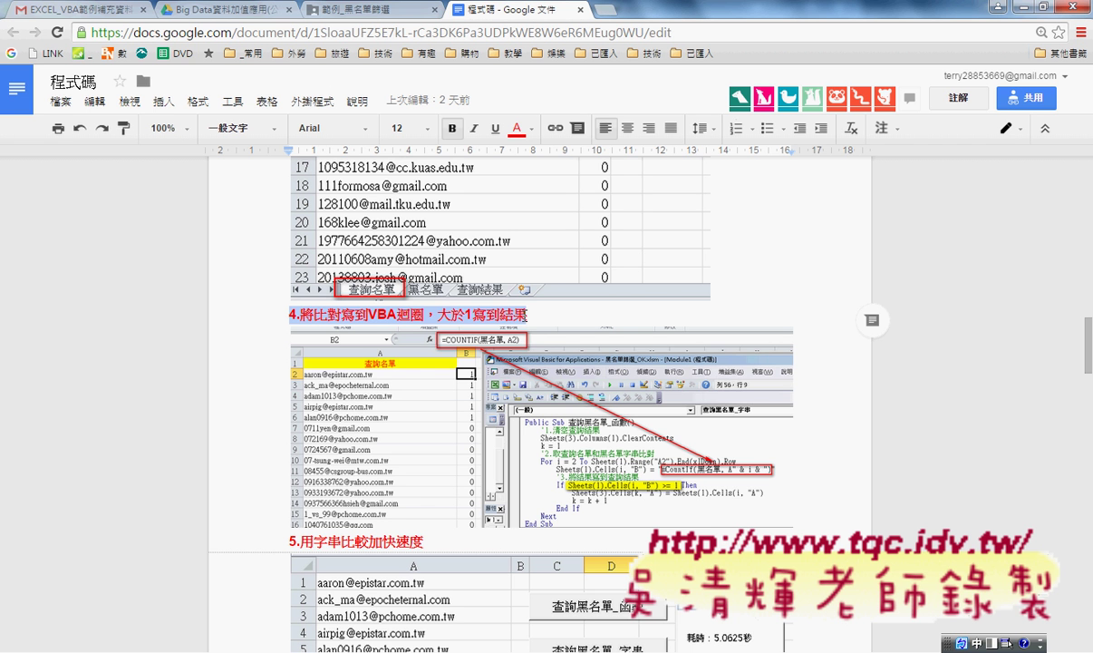
Highlight the section 5 heading about string comparison.
scroll(555, 384, "down", 2)
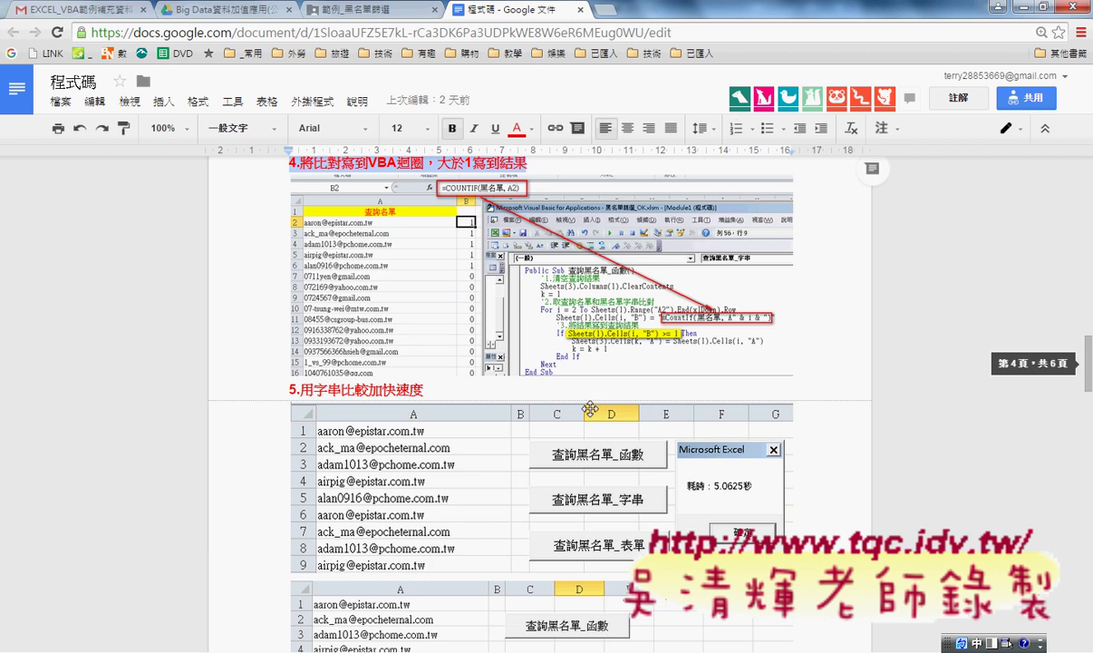
scroll(622, 308, "down", 1)
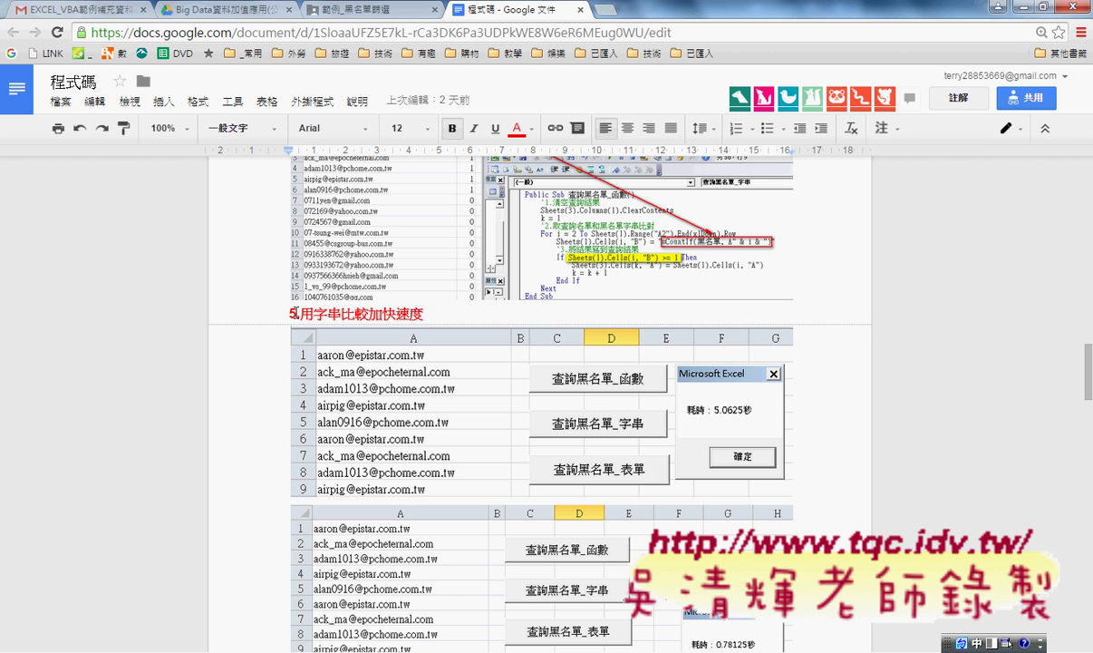
left_click_drag(290, 313, 422, 313)
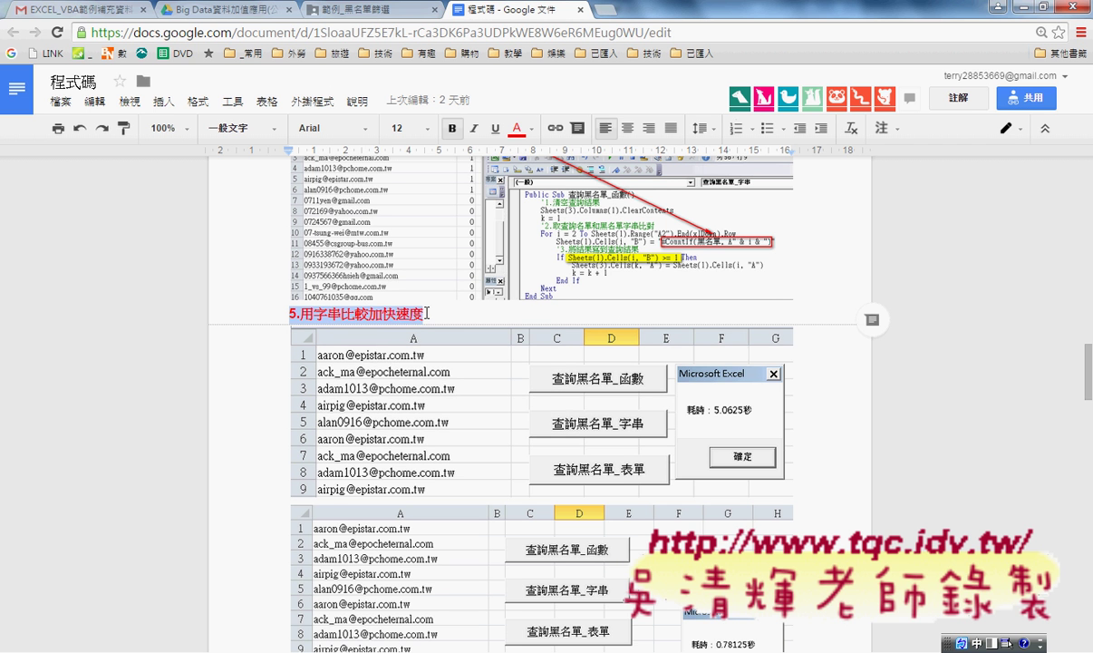
scroll(706, 400, "down", 1)
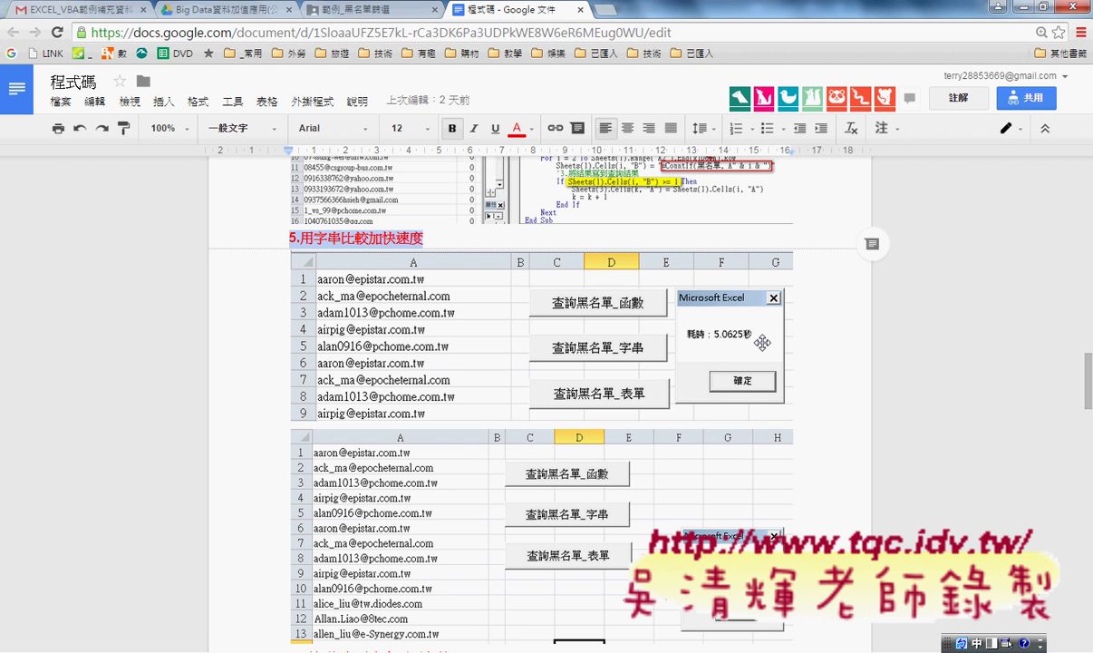
scroll(762, 342, "down", 1)
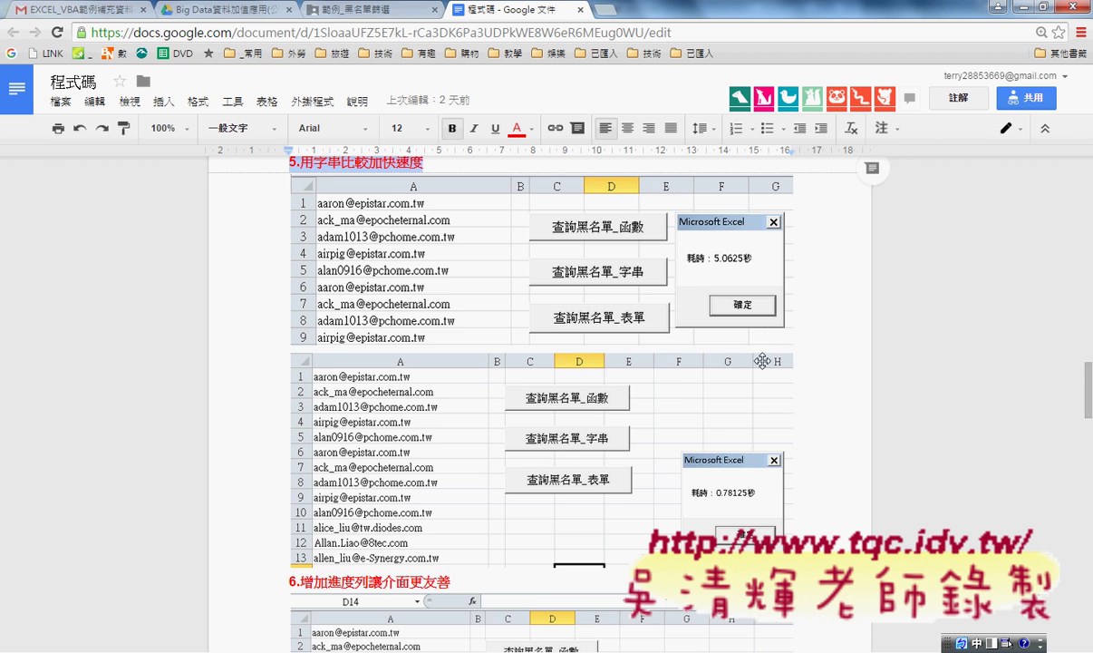
scroll(720, 349, "down", 1)
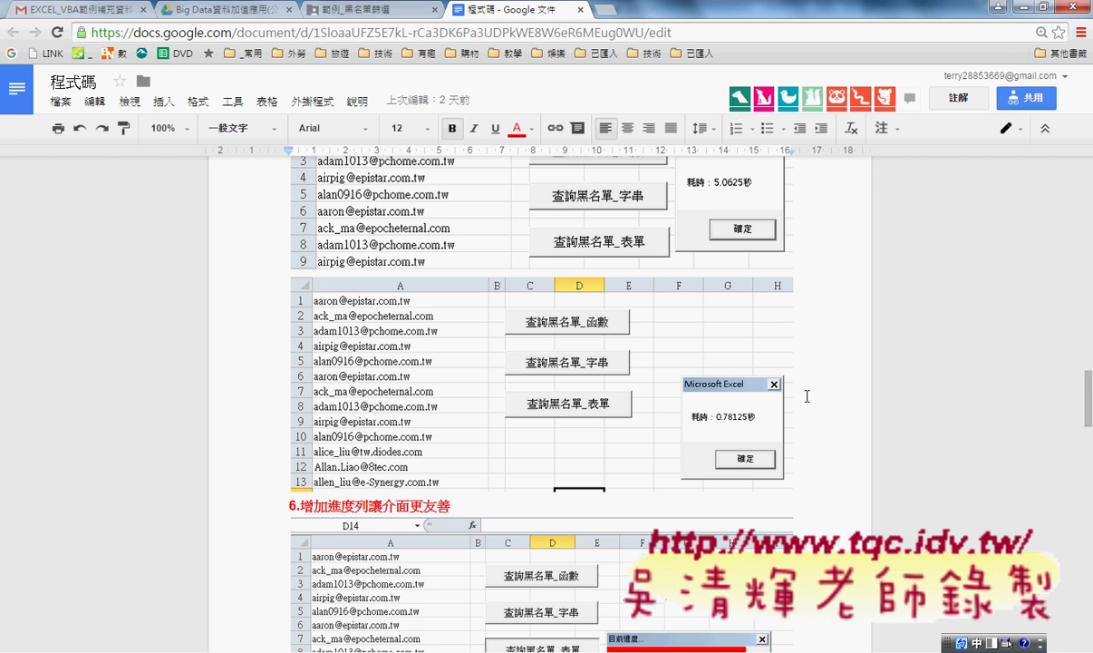
scroll(761, 362, "down", 2)
Copy the 查詢黑名單_函數 code from Public Sub to End Sub and switch to Excel.
left_click(694, 271)
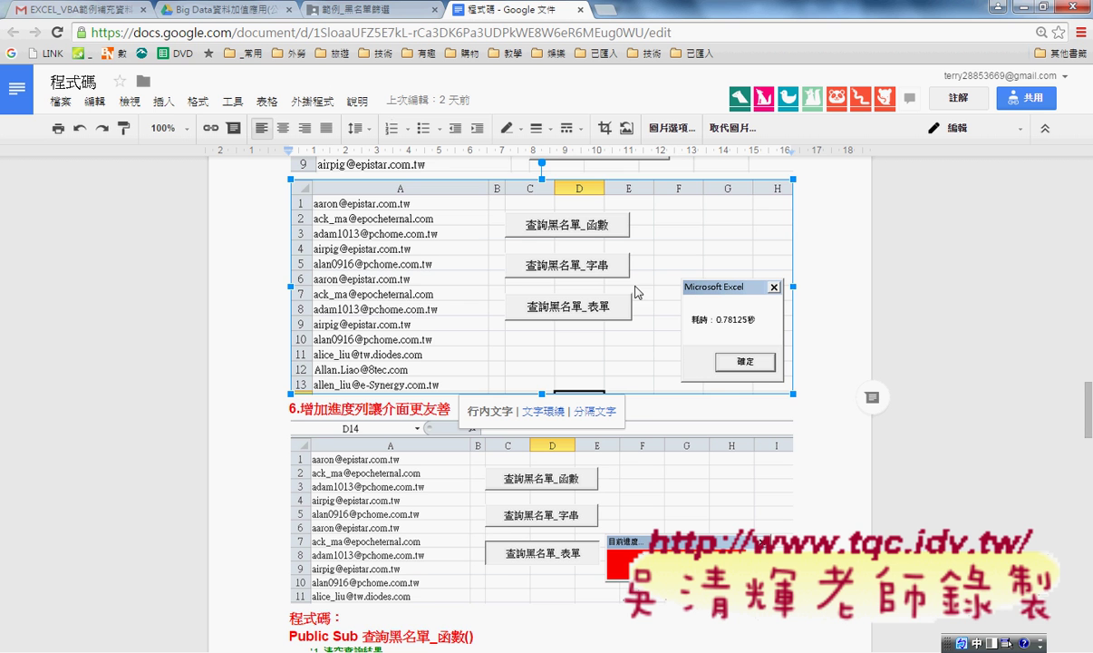
scroll(399, 492, "down", 1)
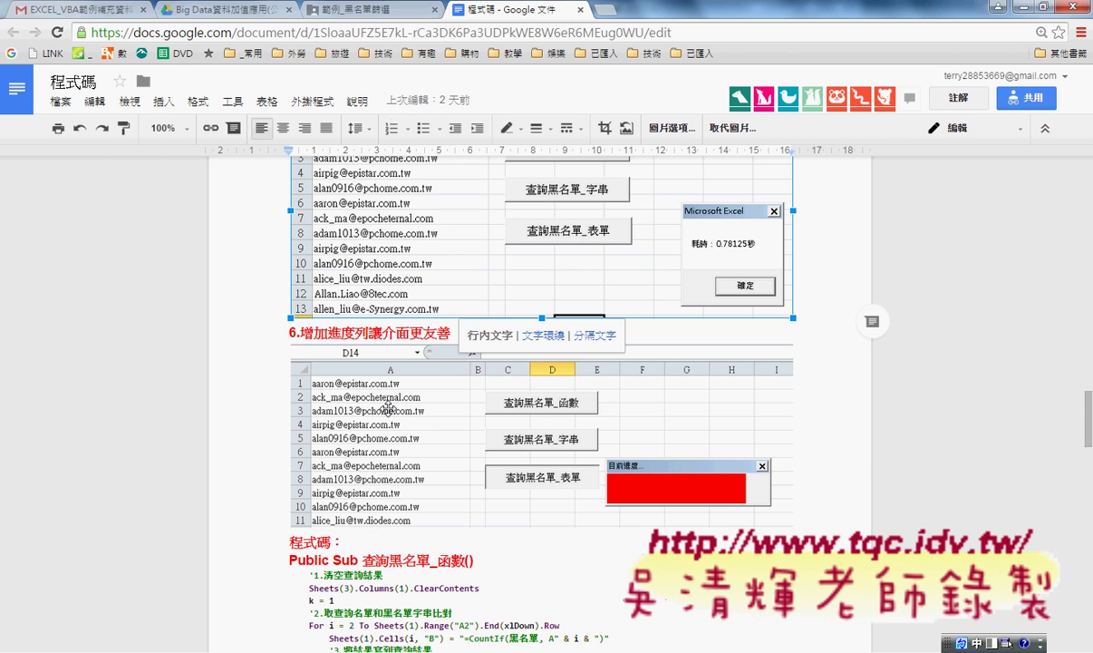
left_click(367, 381)
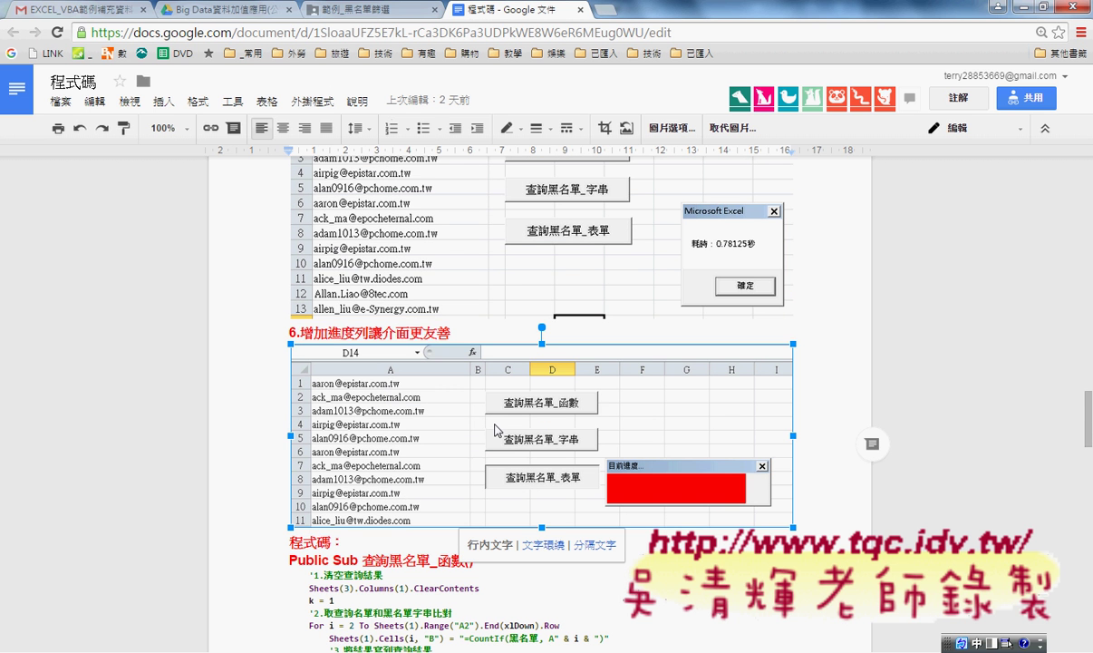
scroll(455, 432, "down", 2)
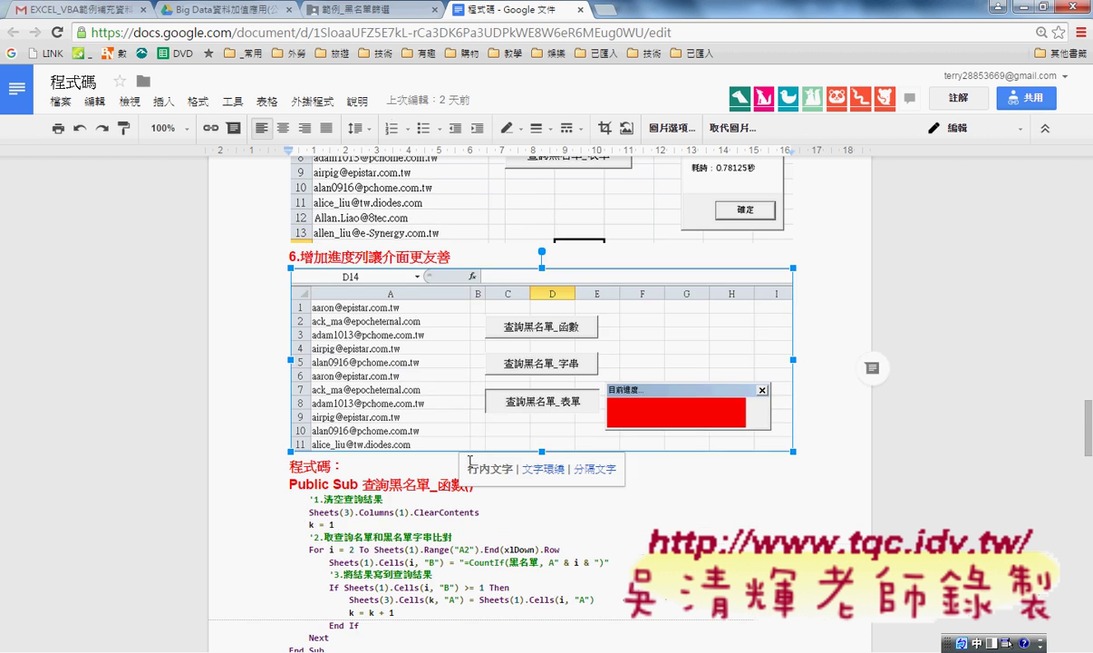
left_click_drag(291, 407, 458, 572)
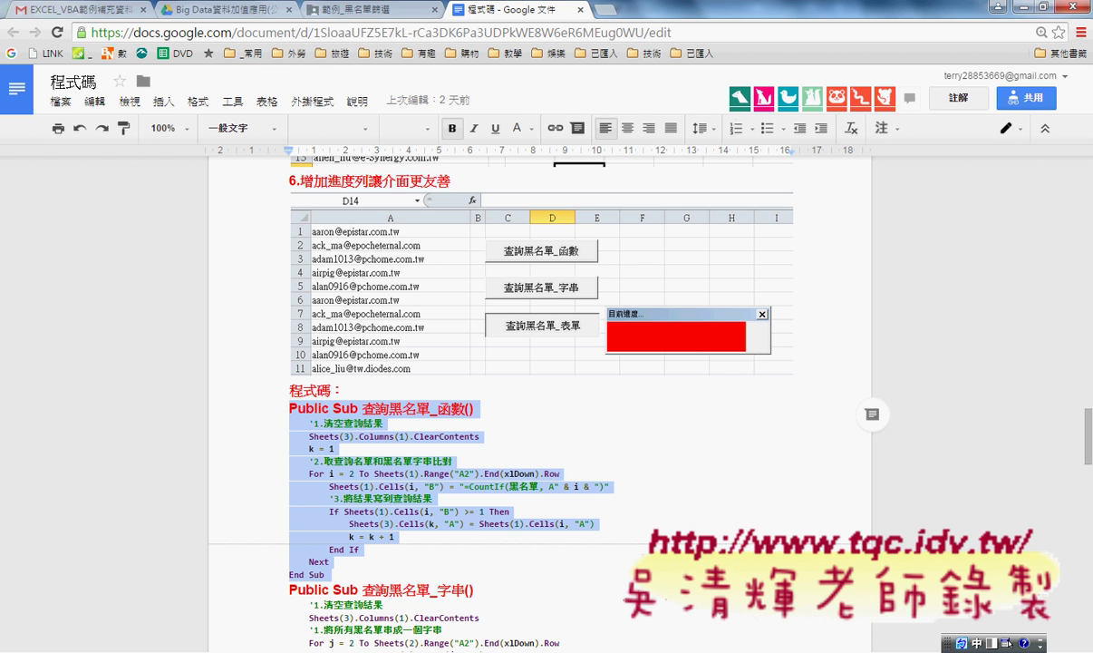
key("alt+Tab")
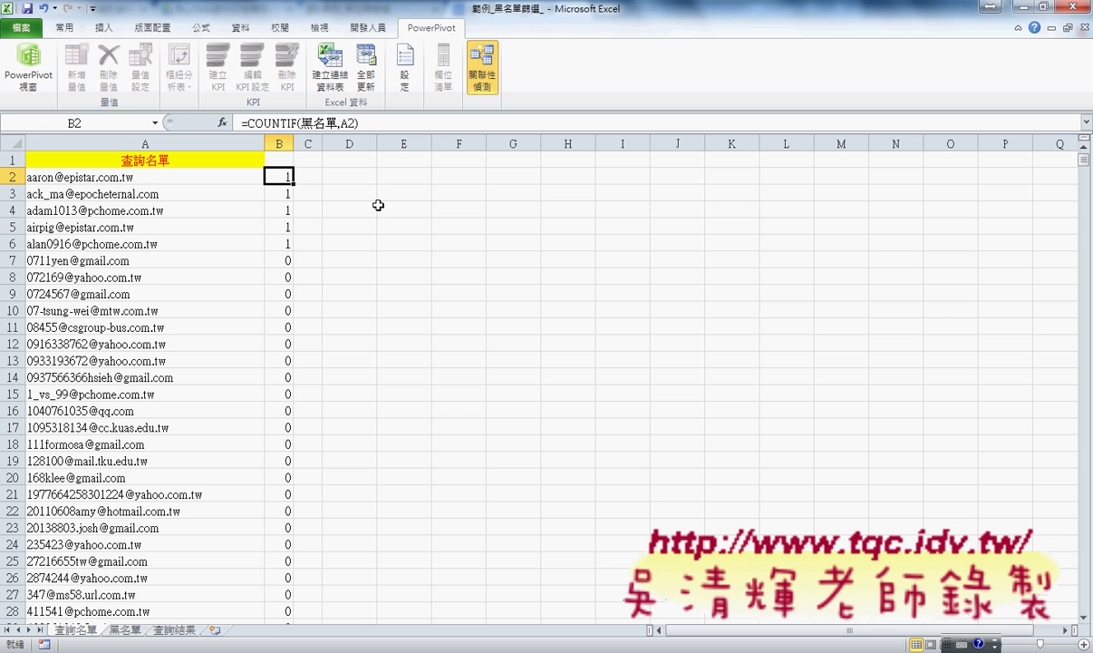
Open the Visual Basic editor from the Developer tab and widen the project tree.
left_click(368, 29)
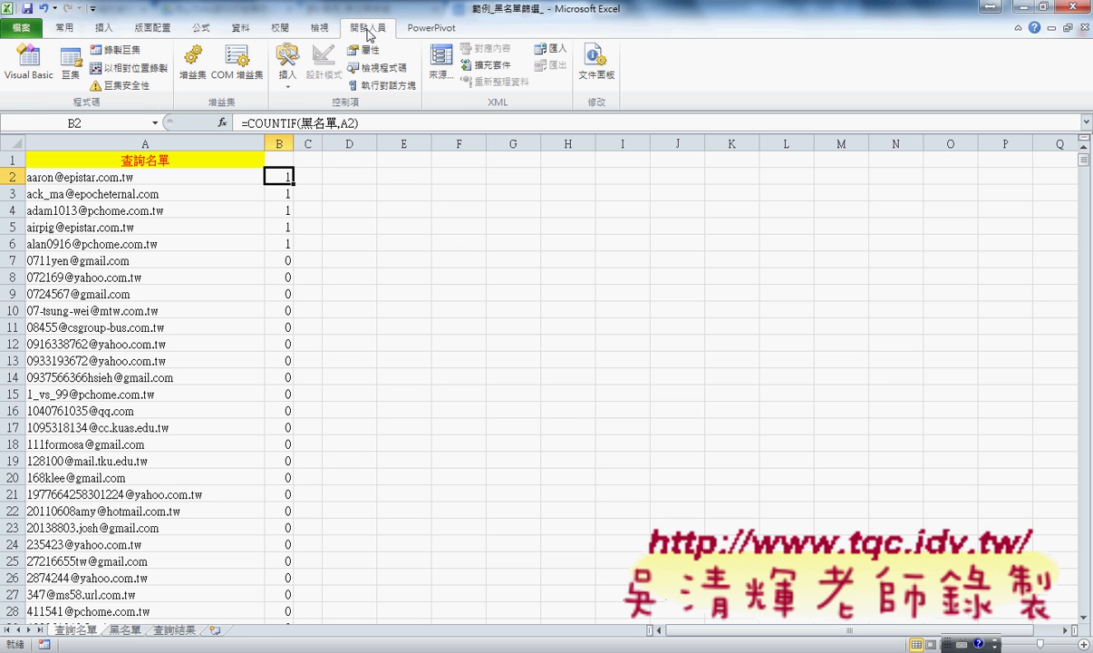
left_click(39, 80)
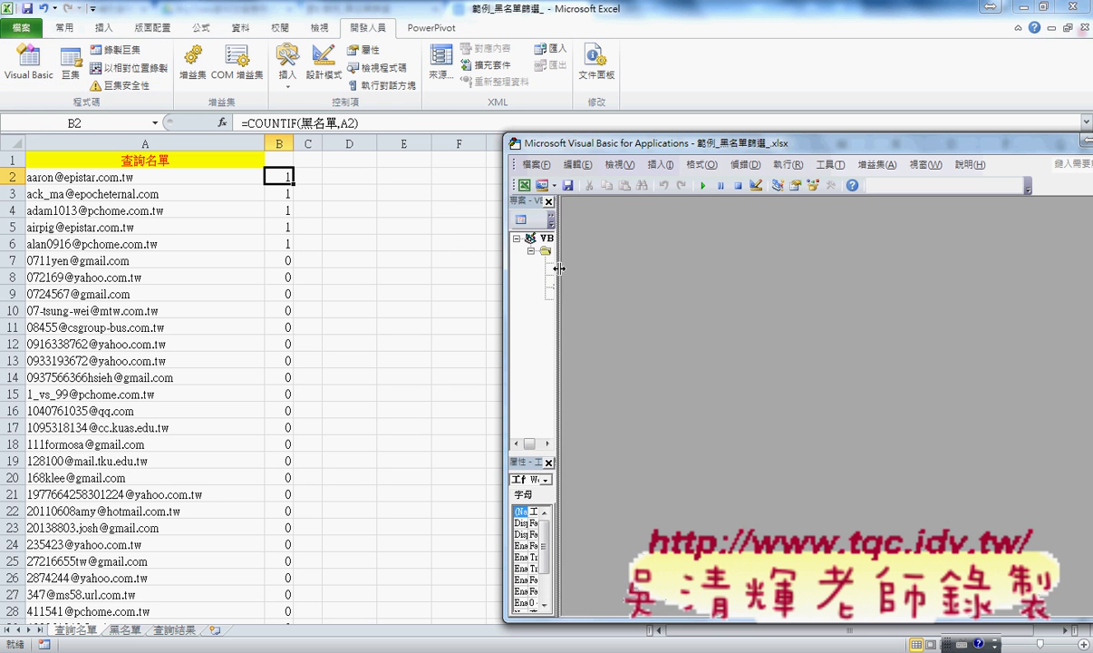
left_click_drag(559, 269, 685, 268)
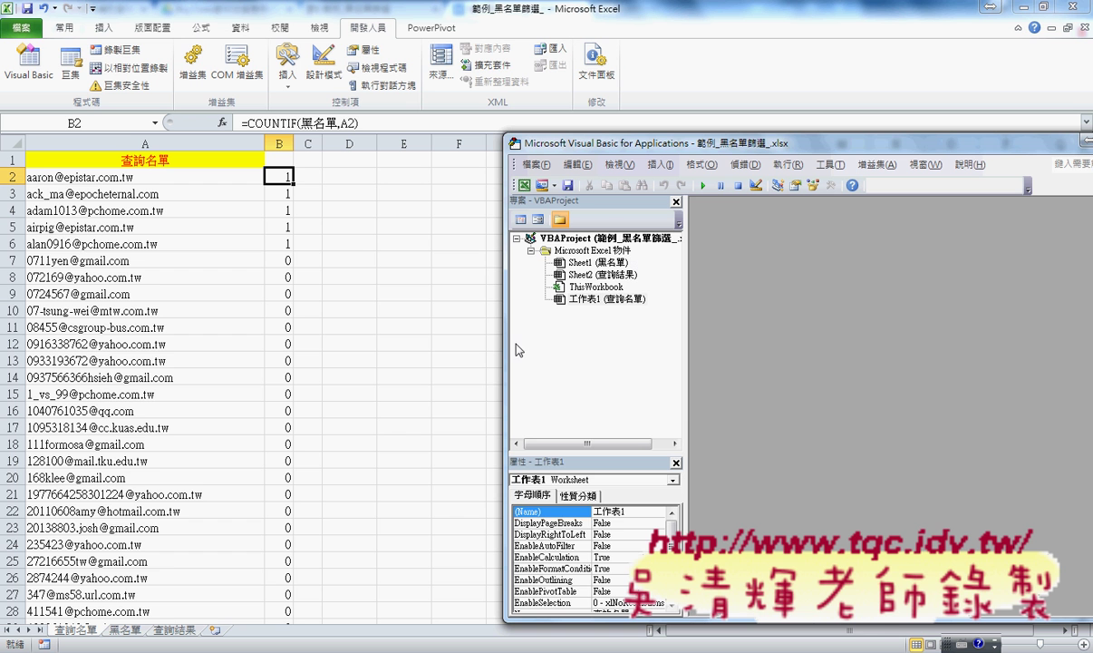
Insert a new standard module, Module1, into the workbook's VBA project.
right_click(593, 240)
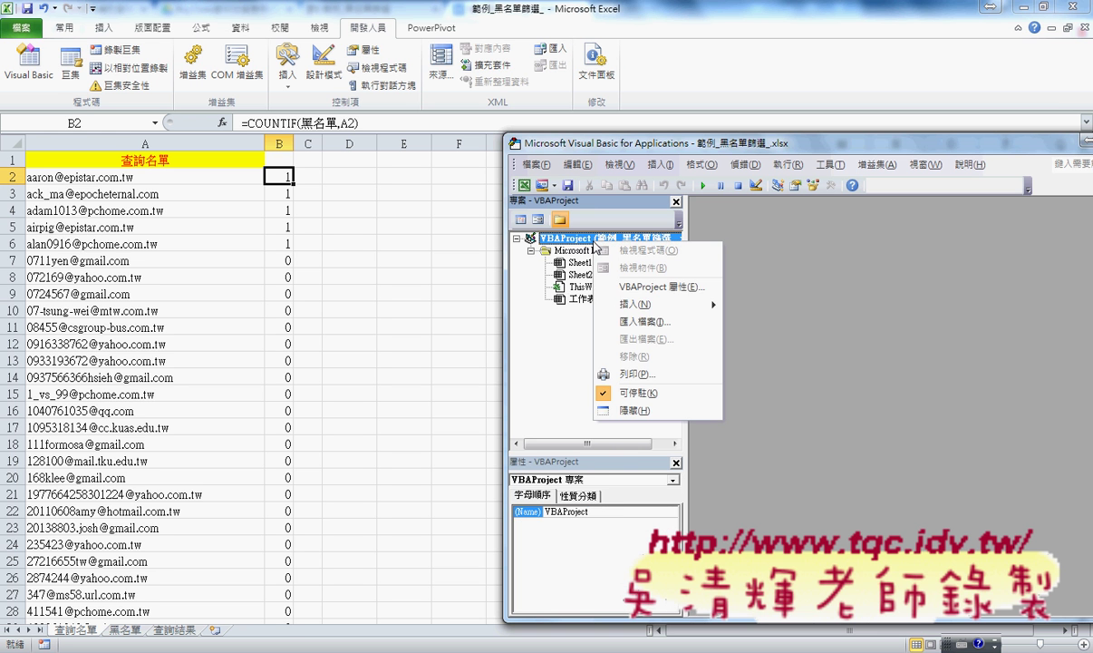
mouse_move(639, 304)
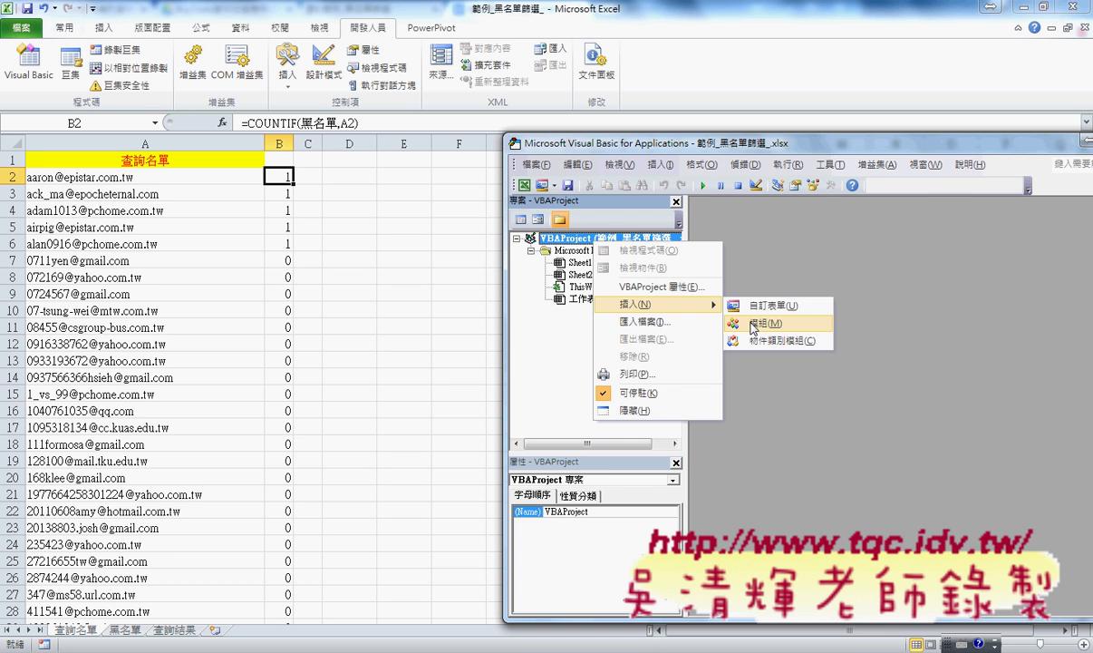
left_click(752, 323)
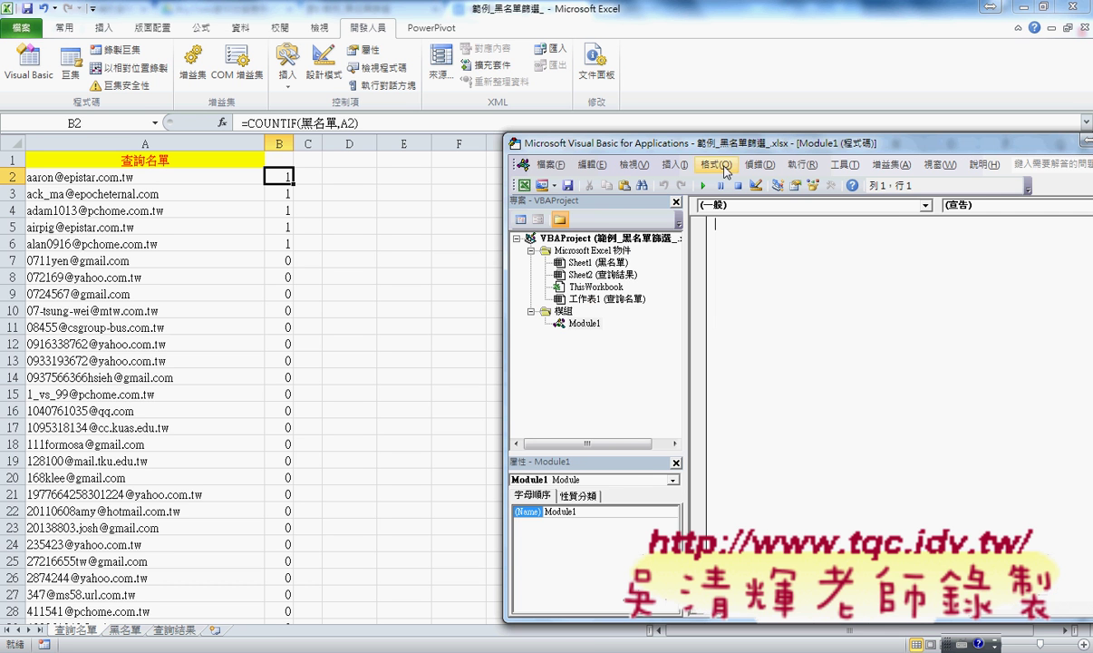
left_click_drag(717, 146, 496, 121)
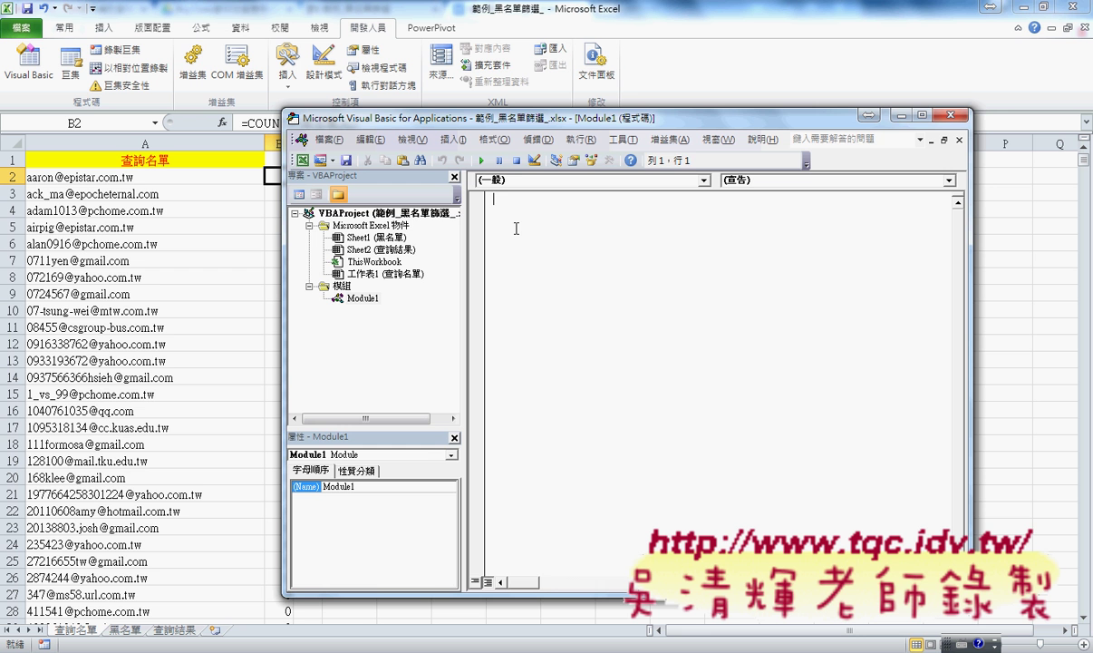
right_click(516, 229)
Paste the 查詢黑名單_函數 procedure into Module1, then return to the 查詢結果 sheet.
left_click(544, 286)
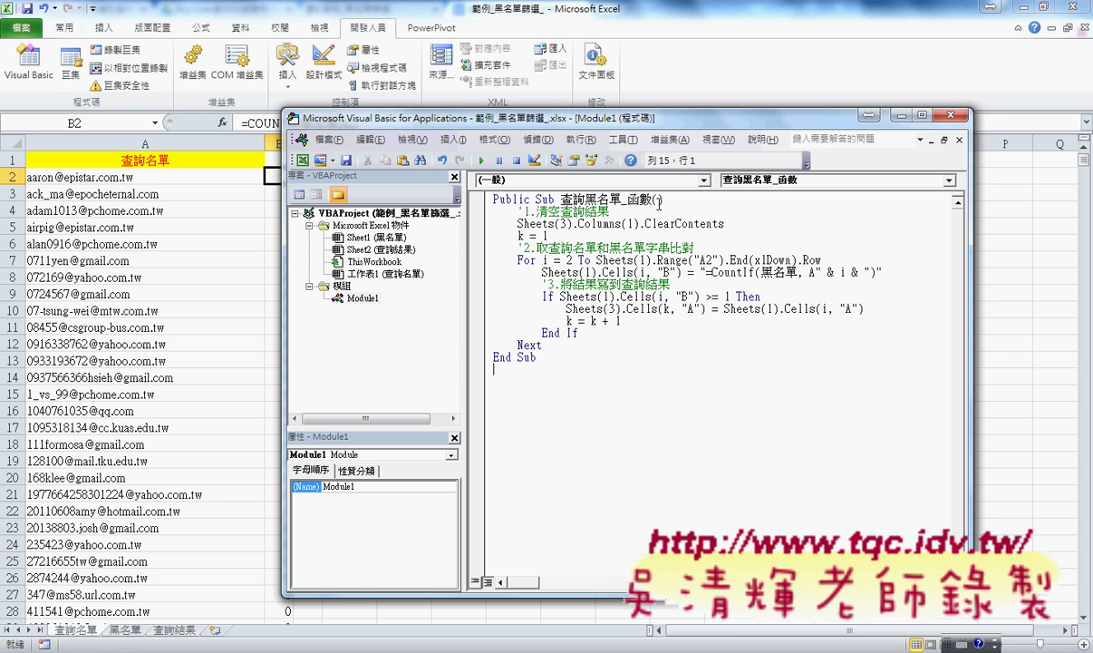
left_click_drag(659, 200, 552, 193)
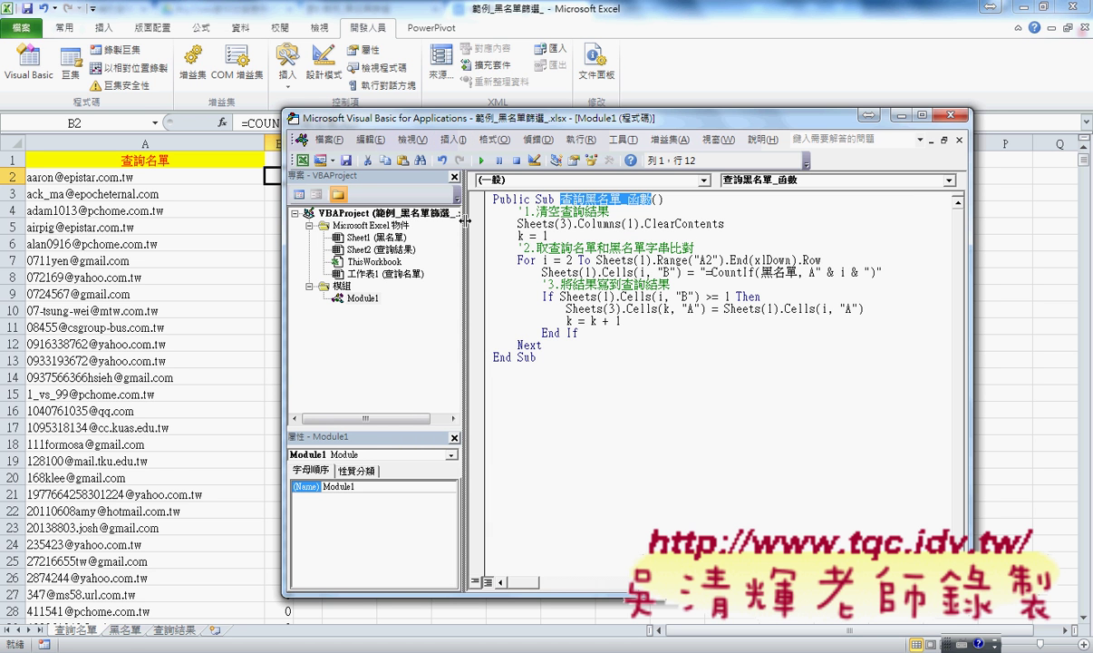
left_click_drag(465, 220, 399, 220)
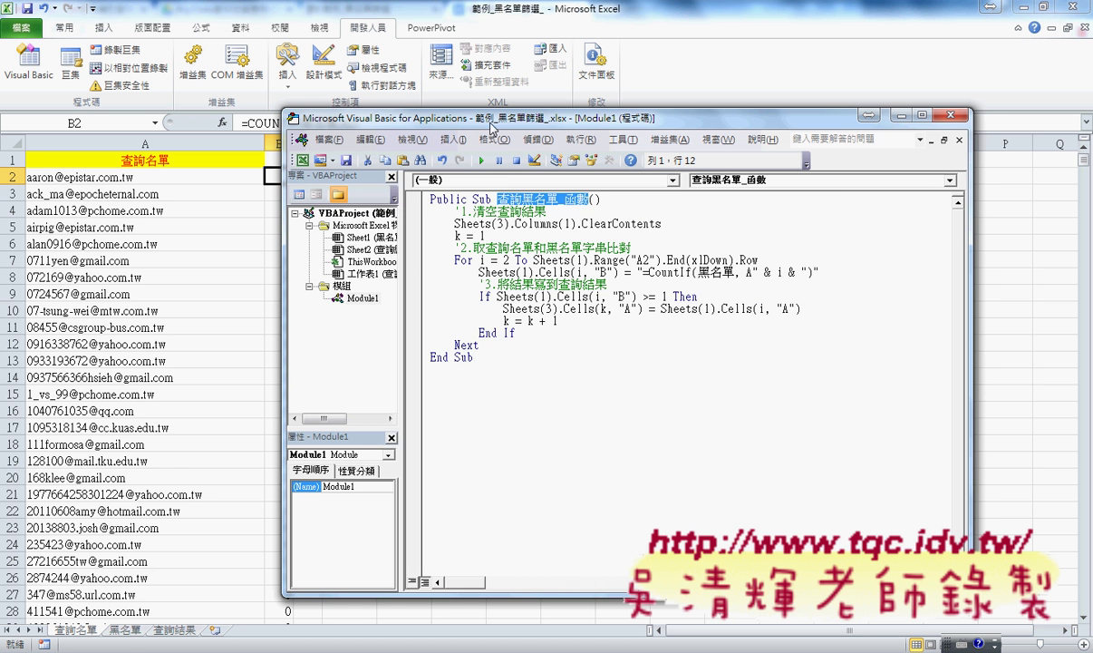
left_click_drag(492, 127, 562, 97)
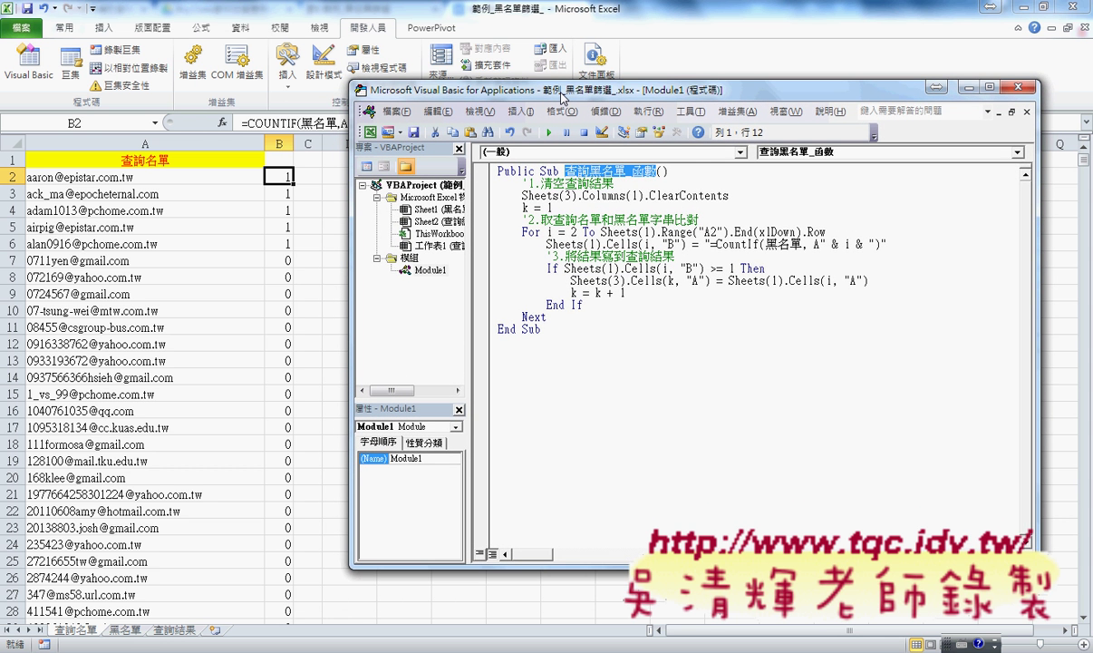
left_click(597, 173)
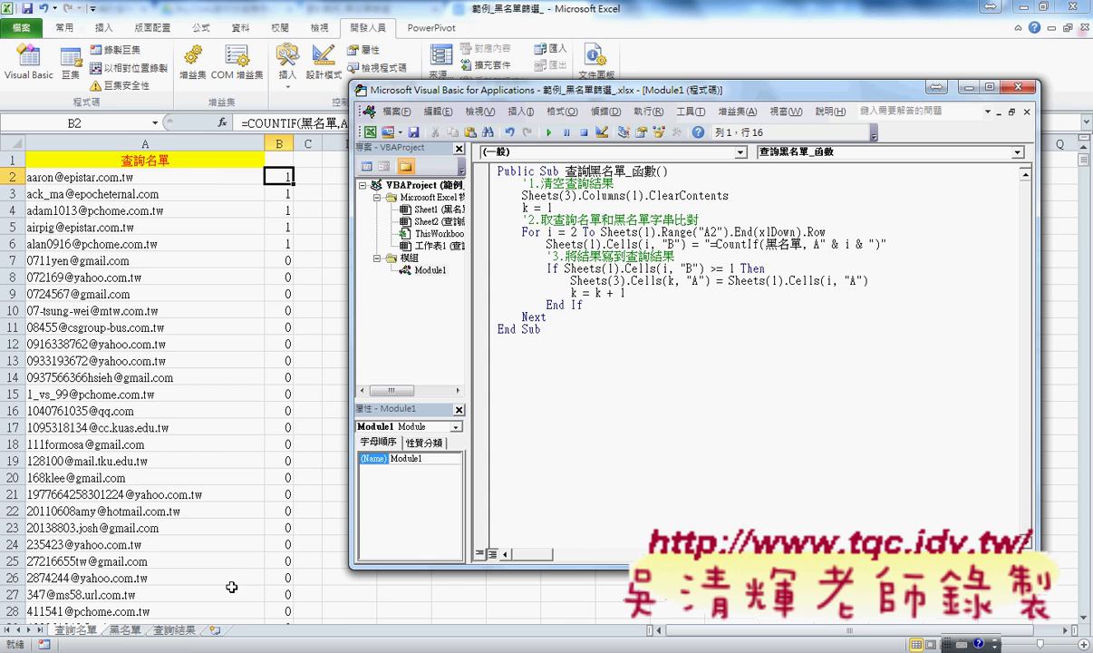
left_click(182, 637)
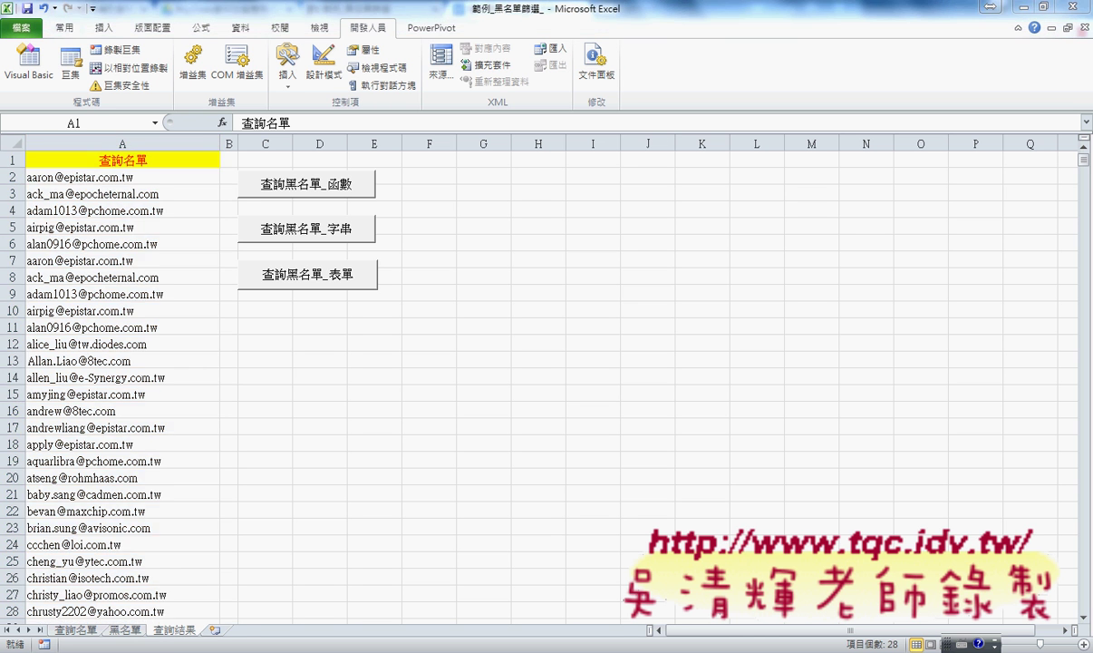
Bring up Module1 and highlight the Sheets(3) and Columns(1) parts of the ClearContents line.
left_click(426, 535)
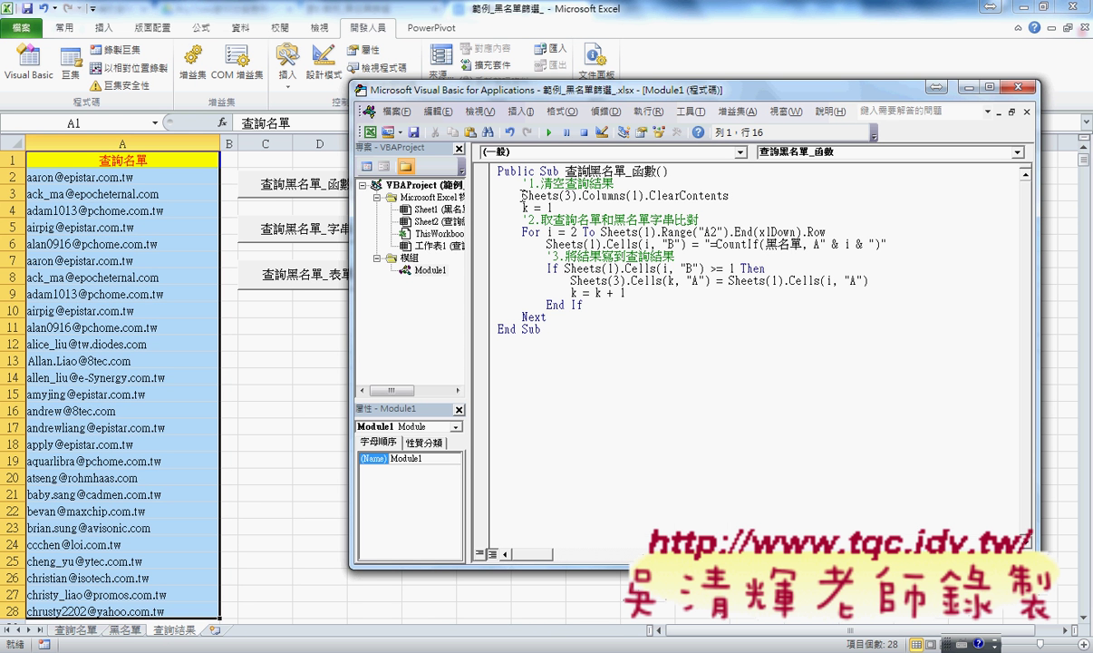
left_click_drag(522, 195, 578, 196)
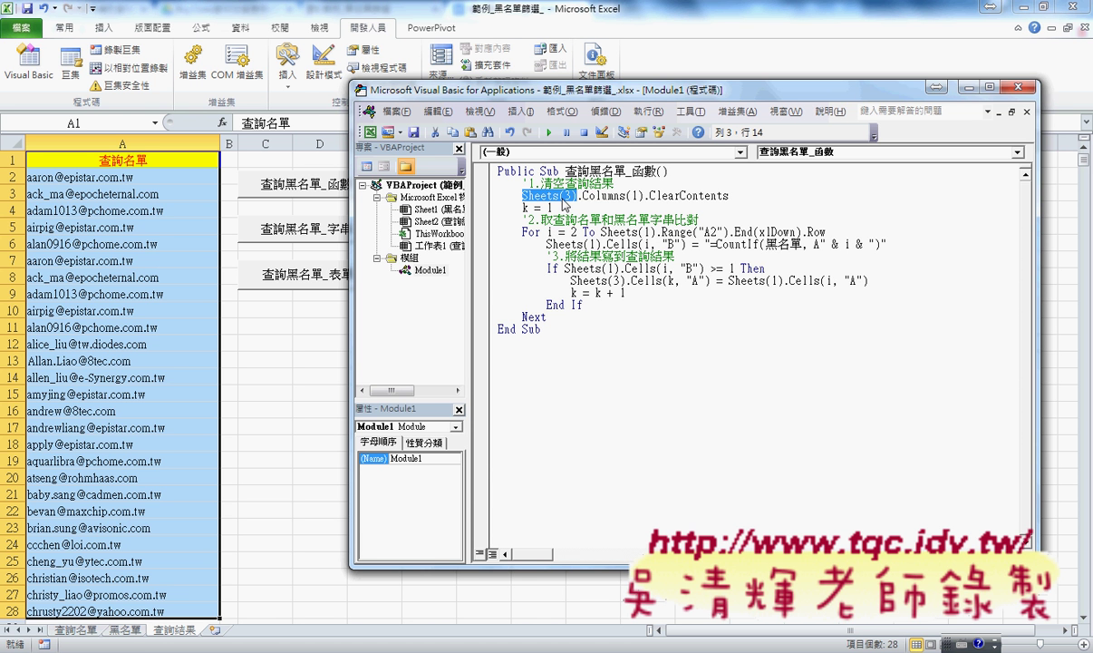
left_click(536, 201)
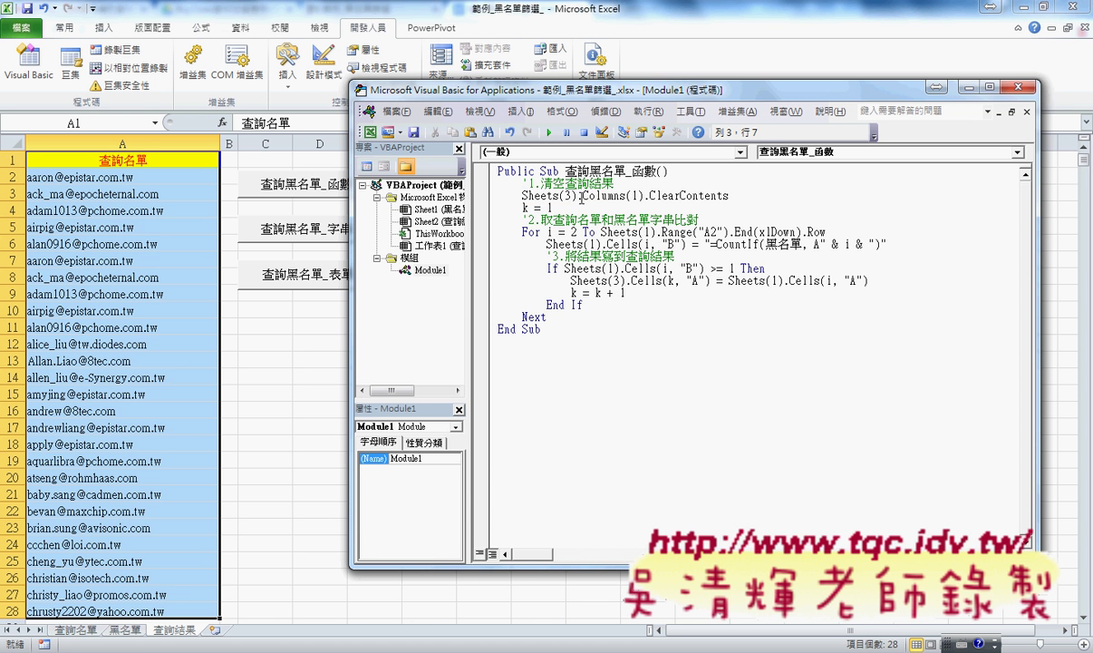
left_click_drag(582, 195, 644, 196)
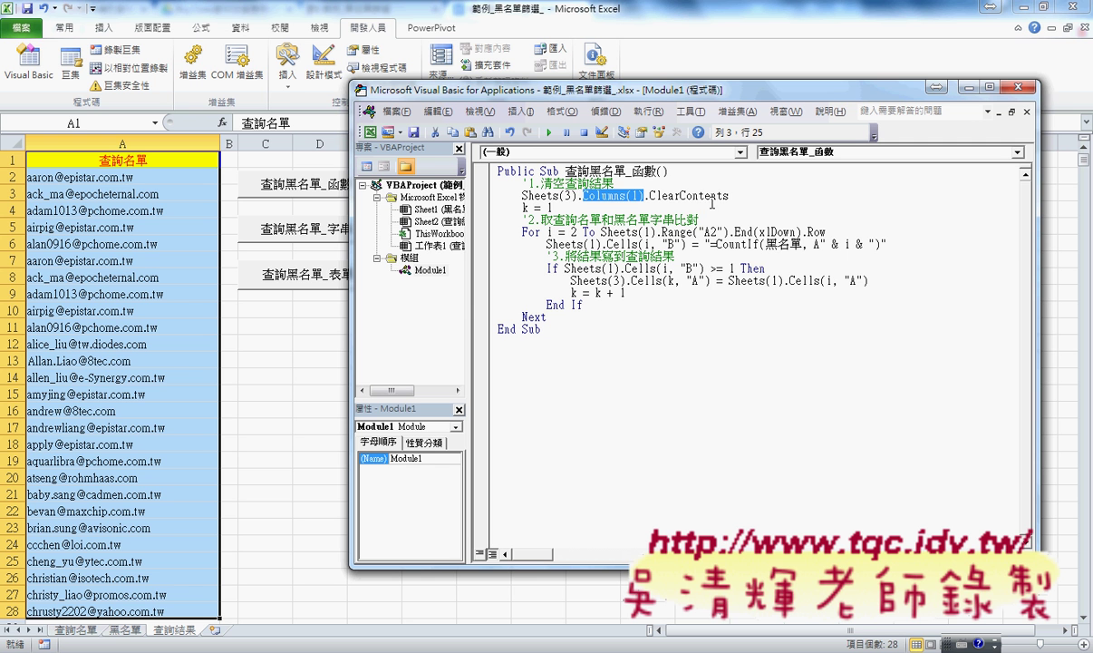
Highlight parts of the Columns(1).ClearContents call, undoing the accidental edits.
left_click_drag(729, 196, 645, 196)
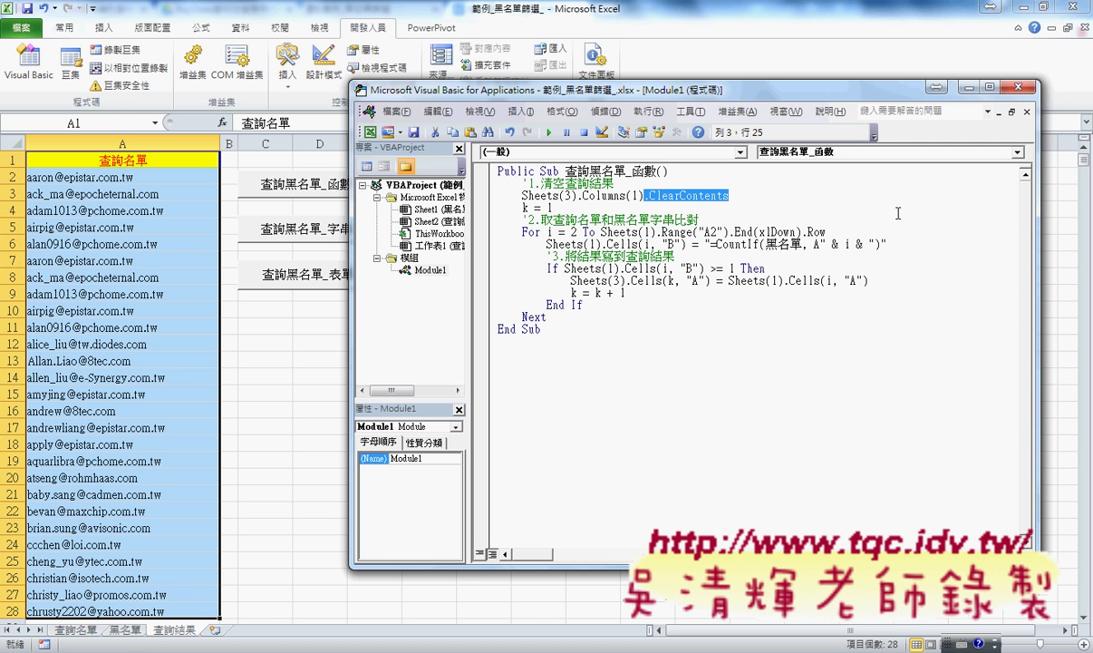
type(".")
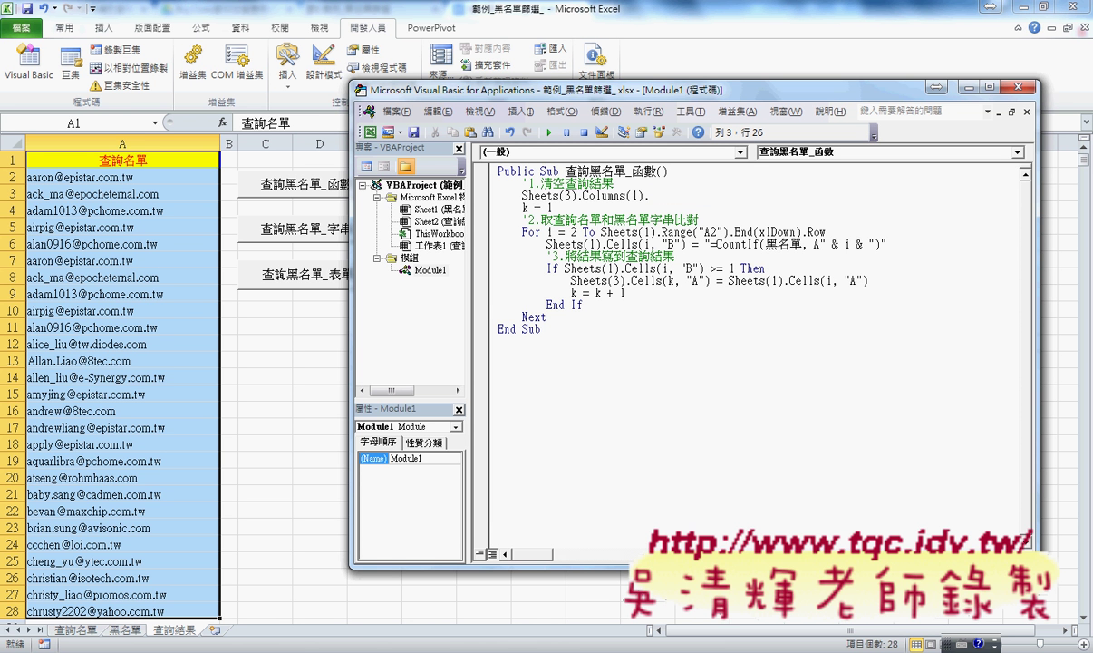
key("ctrl+z")
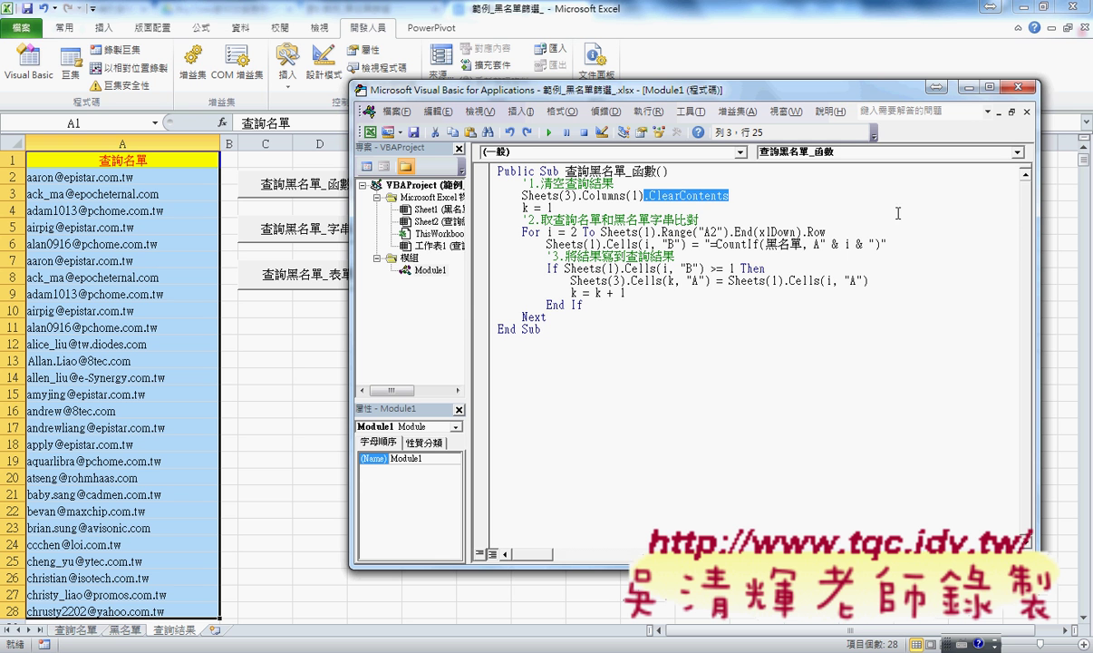
left_click_drag(626, 194, 742, 199)
type(".")
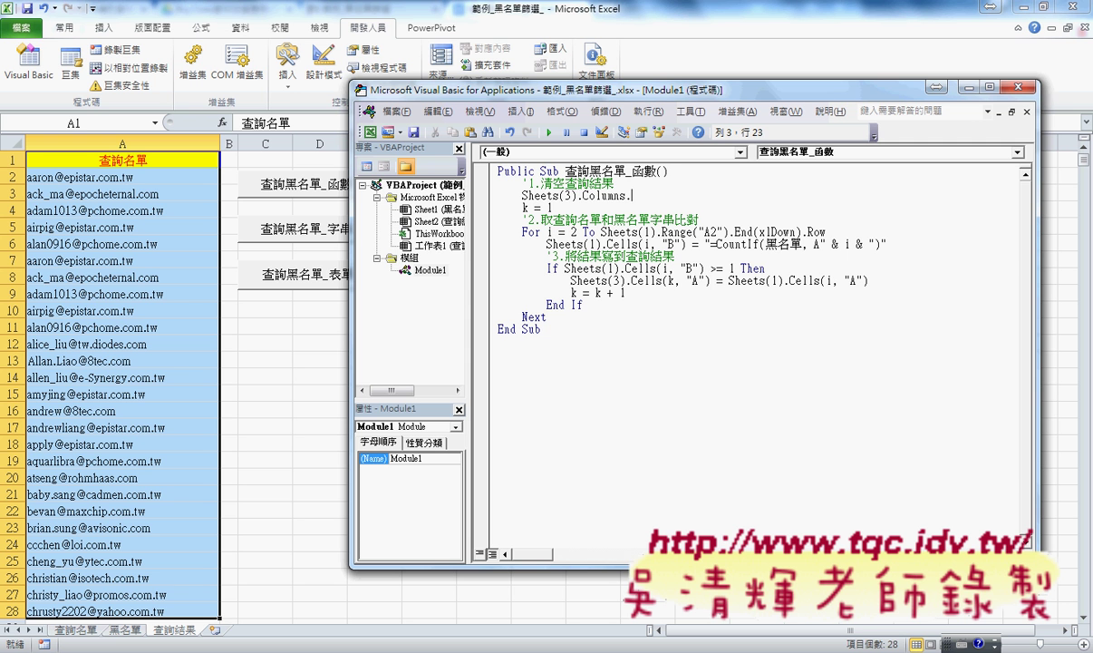
key("ctrl+z")
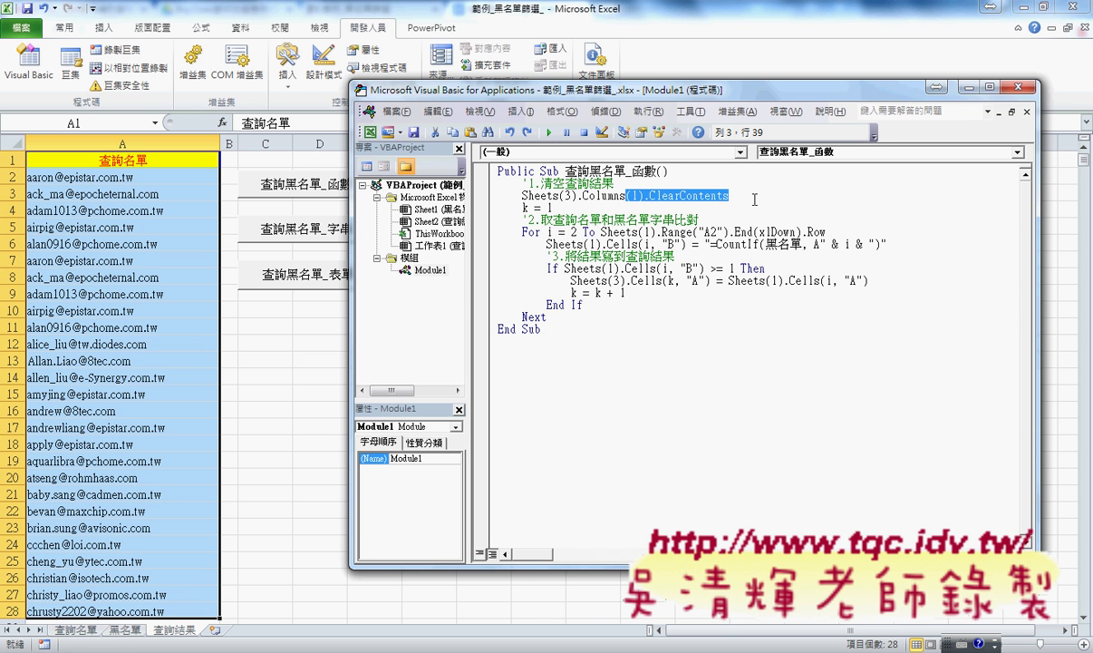
left_click_drag(645, 195, 729, 196)
left_click(682, 196)
Set a breakpoint on the ClearContents line and run the macro to it.
left_click(567, 196)
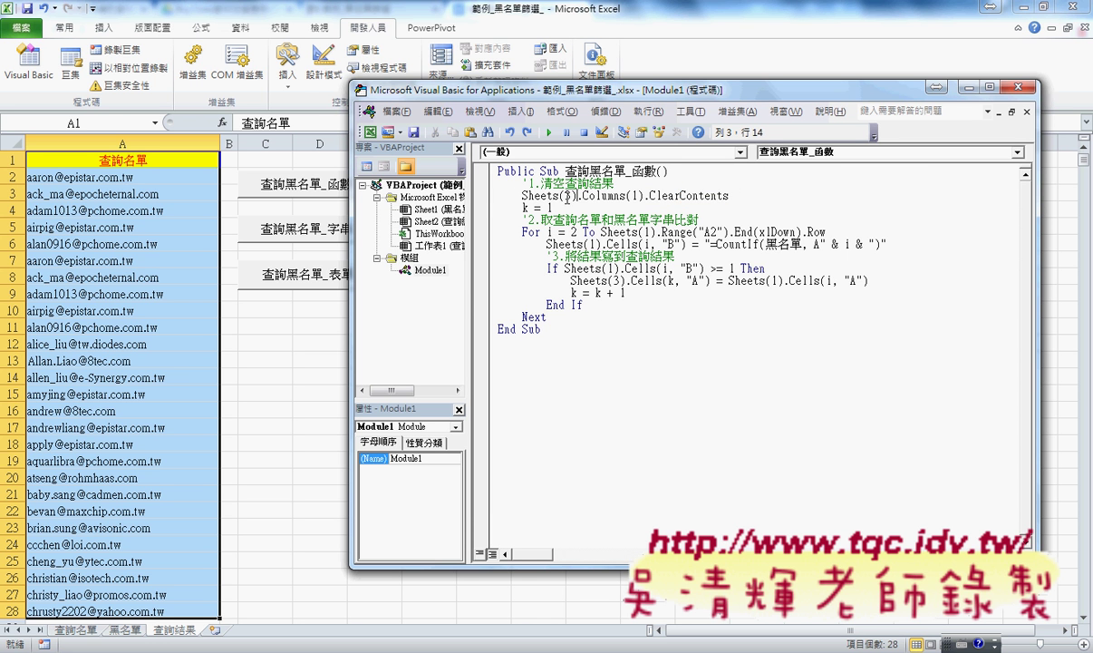
left_click(478, 194)
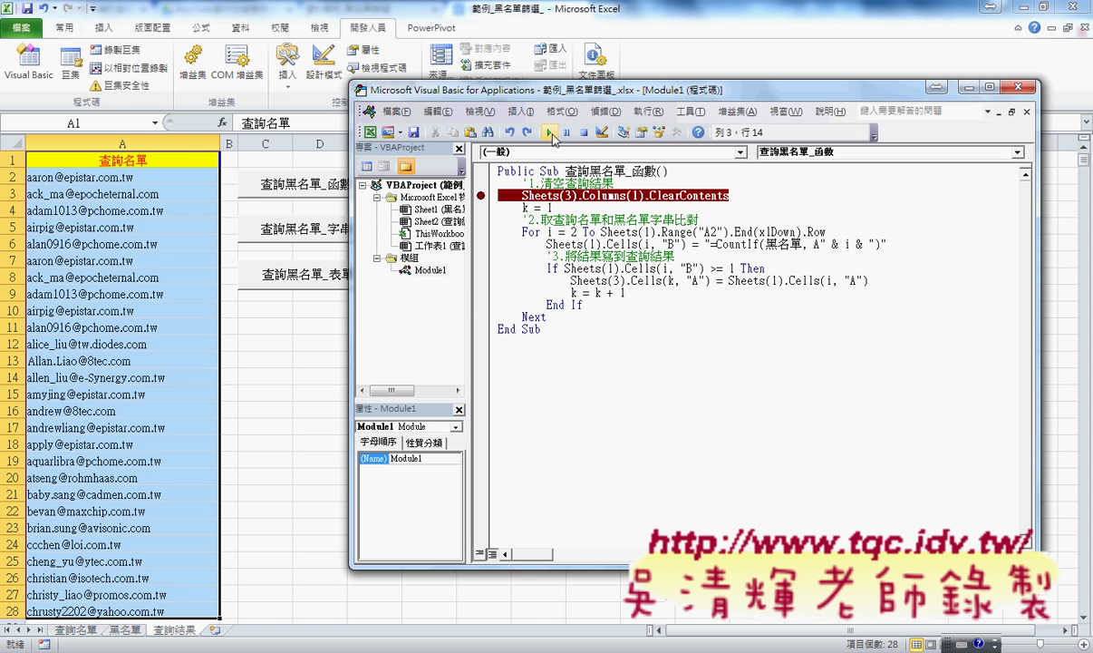
left_click(550, 133)
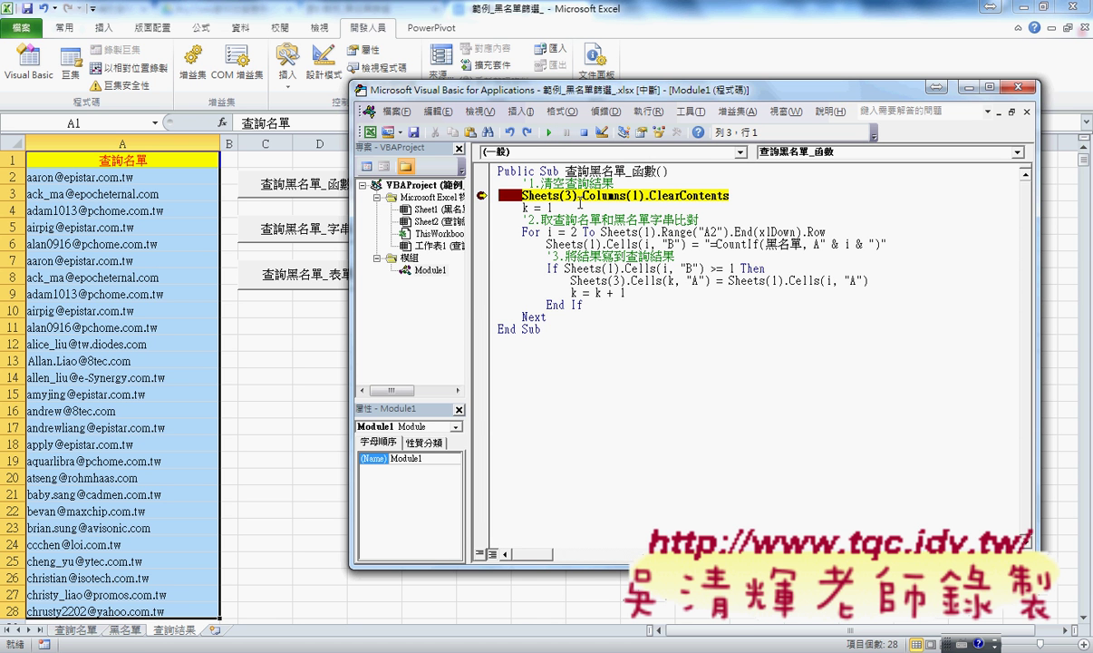
Step over the ClearContents line with F8, then view the 查詢名單 sheet's COUNTIF flags.
key("F8")
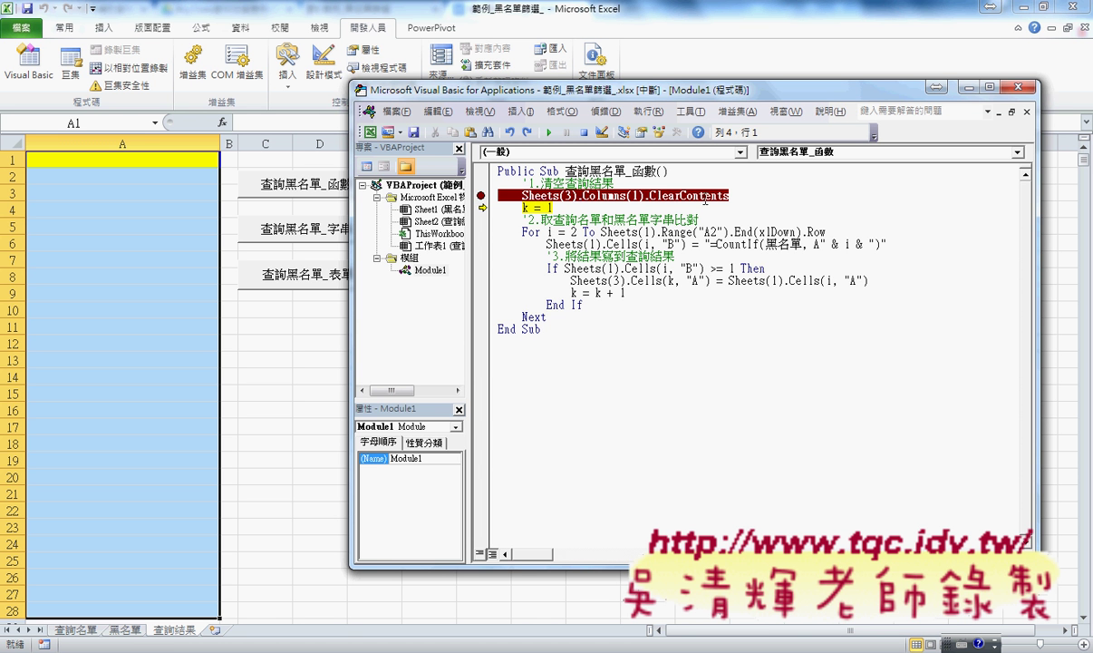
left_click_drag(729, 196, 586, 195)
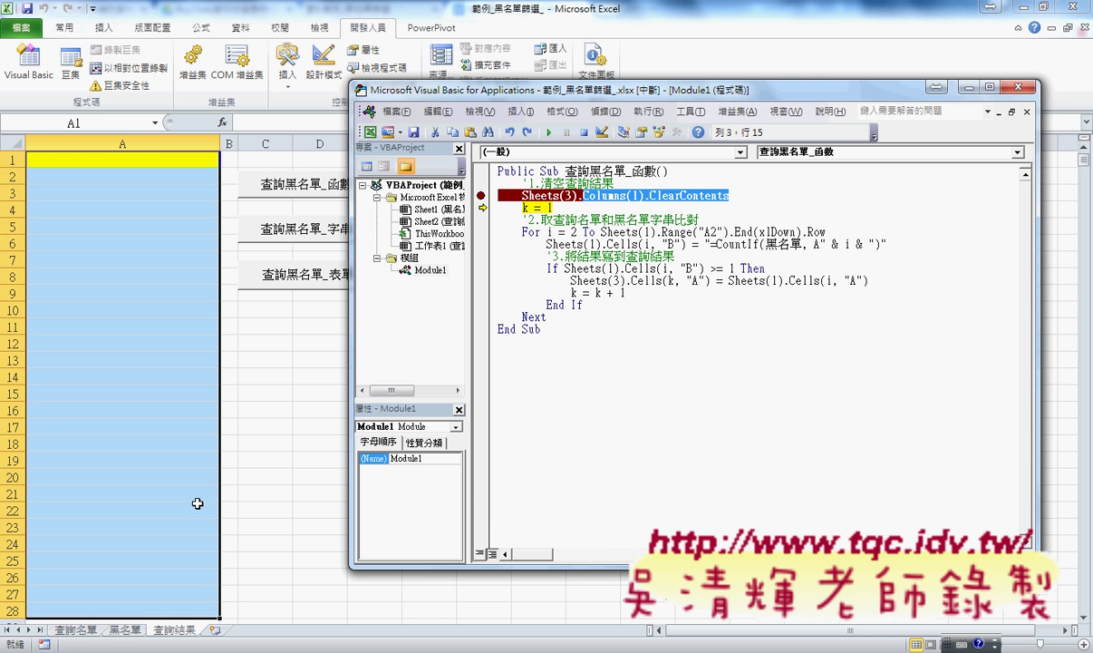
left_click(80, 632)
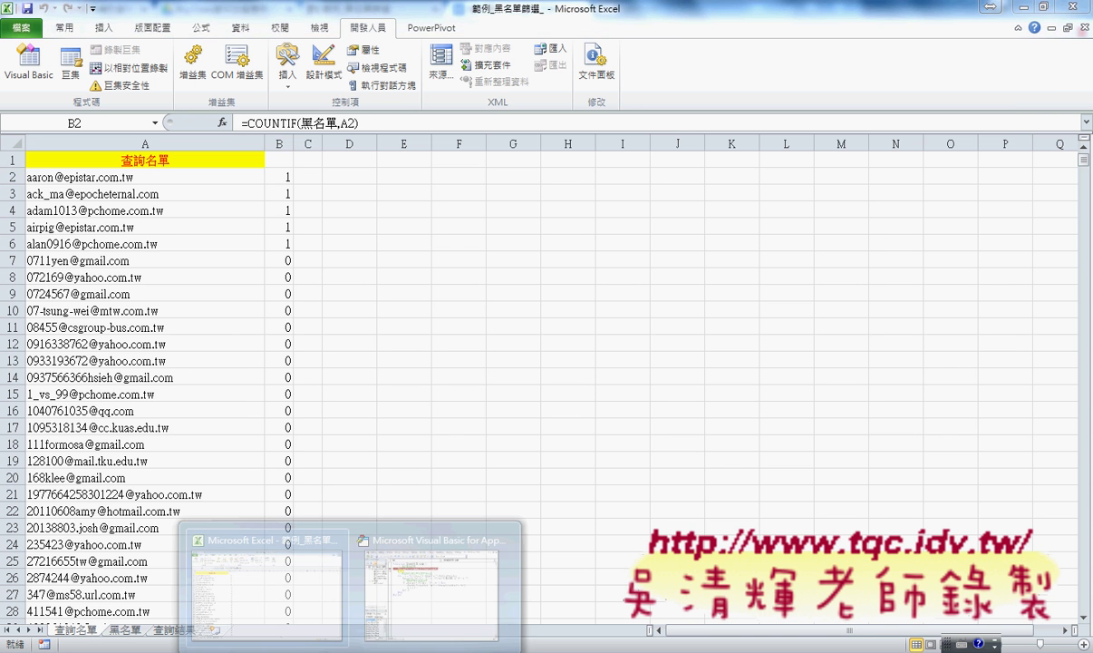
Highlight the loop's last-row expression, Cells(i, "B") and the CountIf formula string, then move the editor aside.
left_click(417, 552)
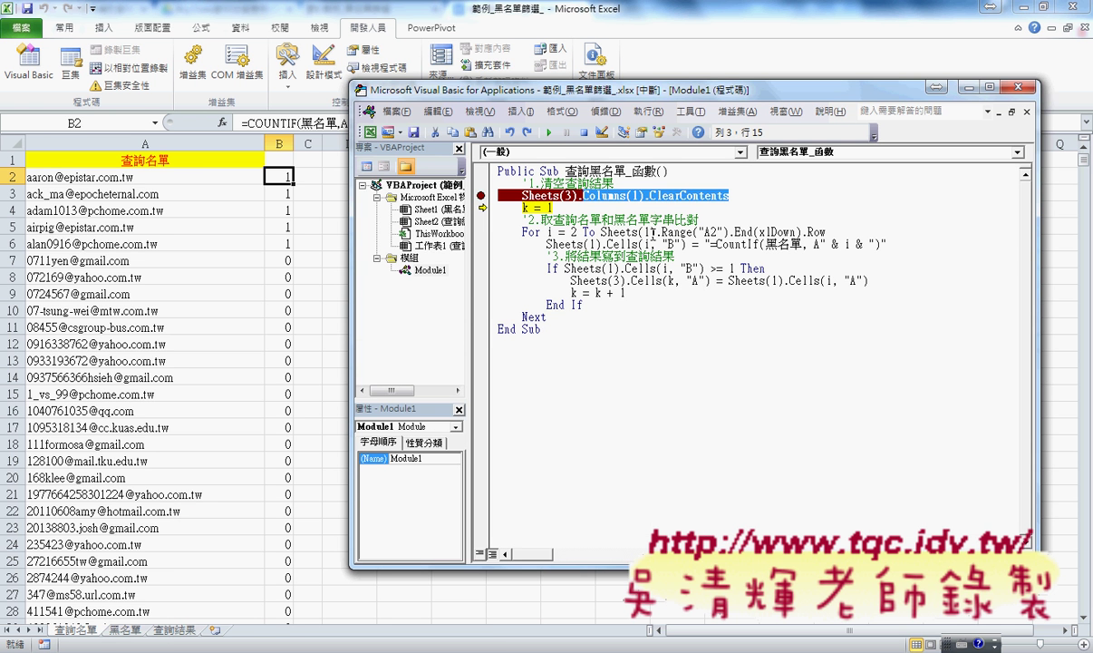
left_click_drag(653, 233, 601, 232)
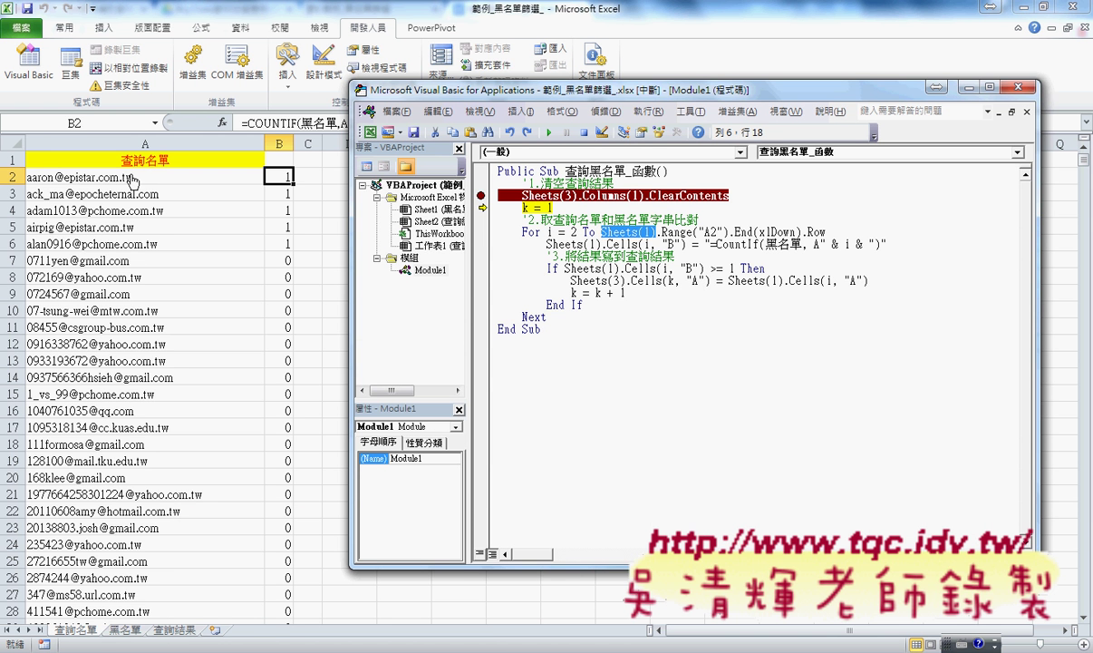
left_click_drag(827, 233, 601, 233)
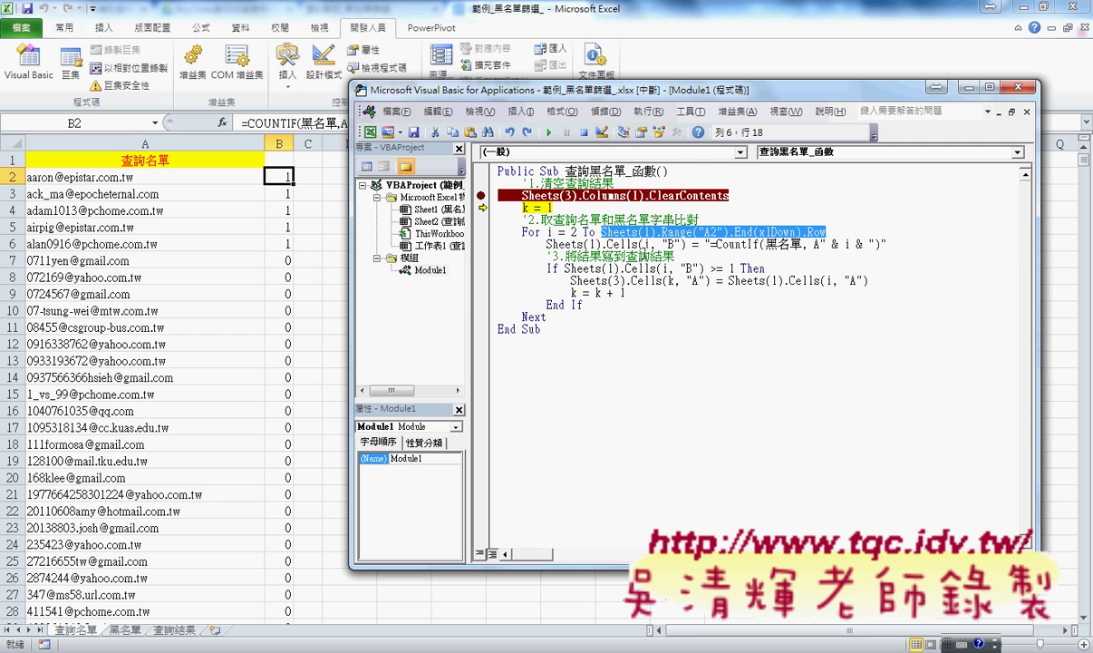
left_click_drag(547, 243, 686, 243)
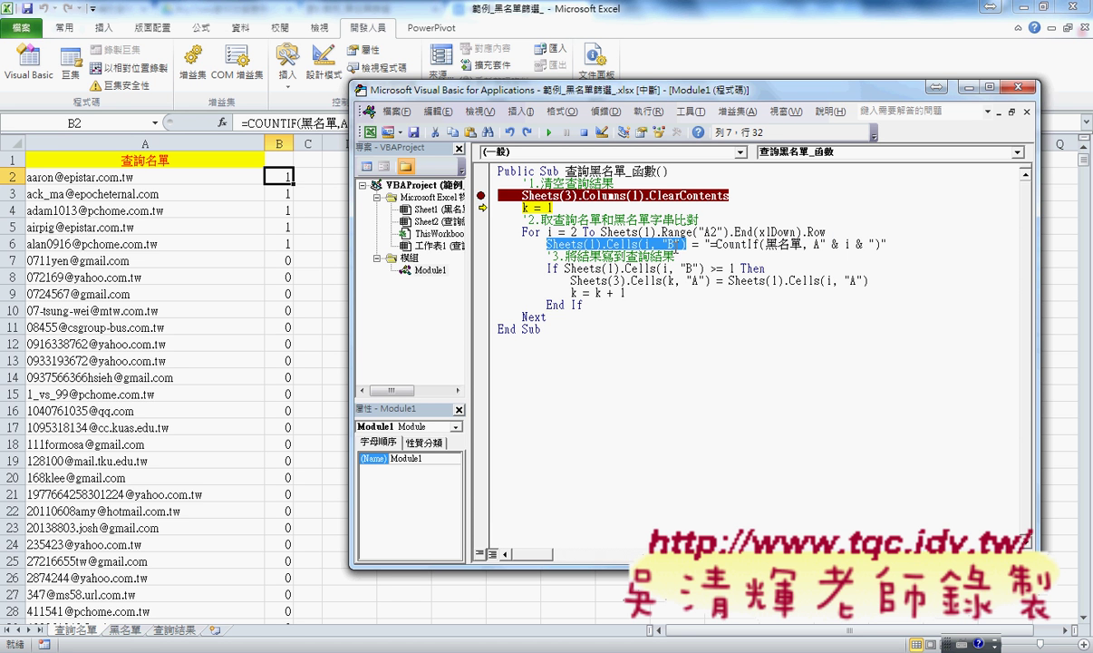
left_click_drag(710, 244, 880, 244)
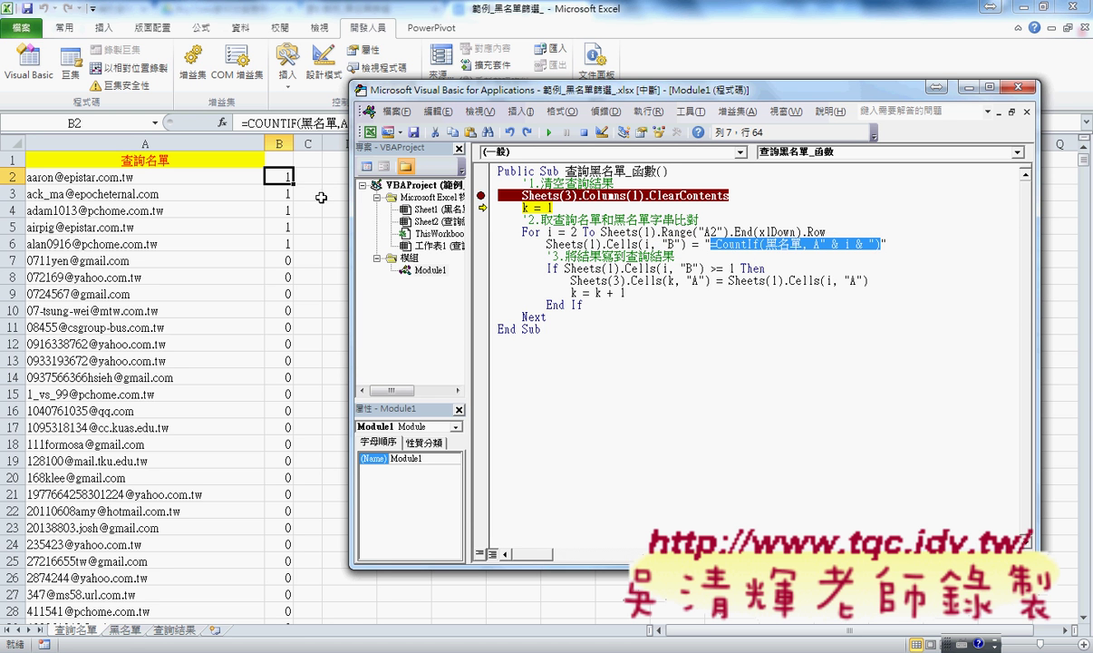
left_click_drag(480, 95, 509, 100)
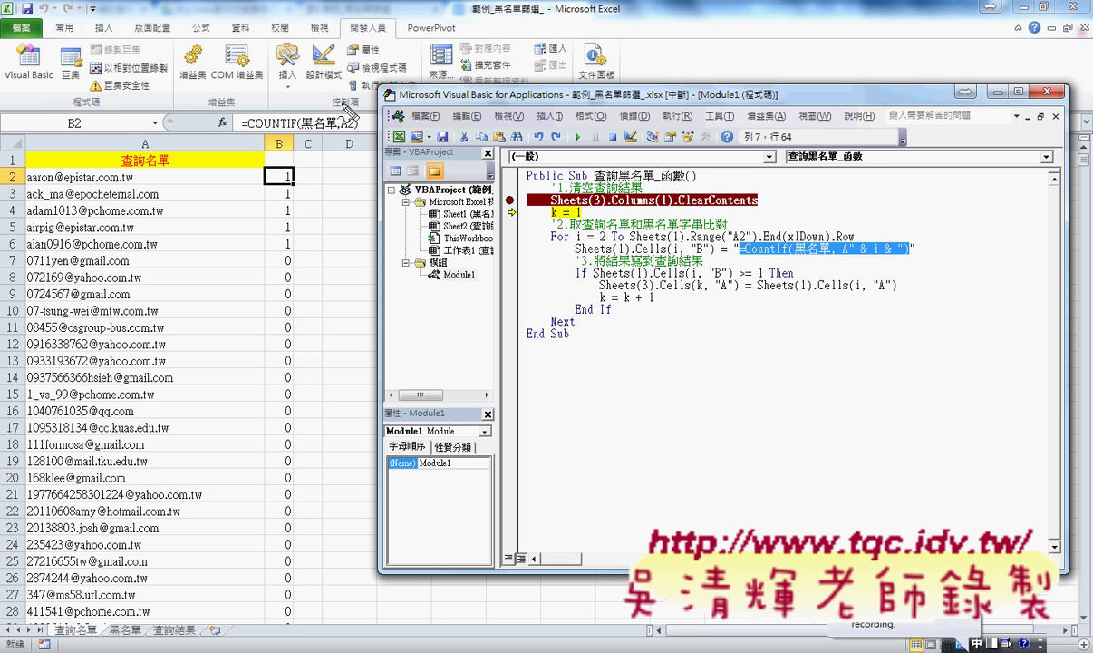
mouse_move(319, 145)
left_mouse_down()
mouse_move(563, 68)
mouse_move(755, 271)
mouse_move(908, 257)
left_mouse_up()
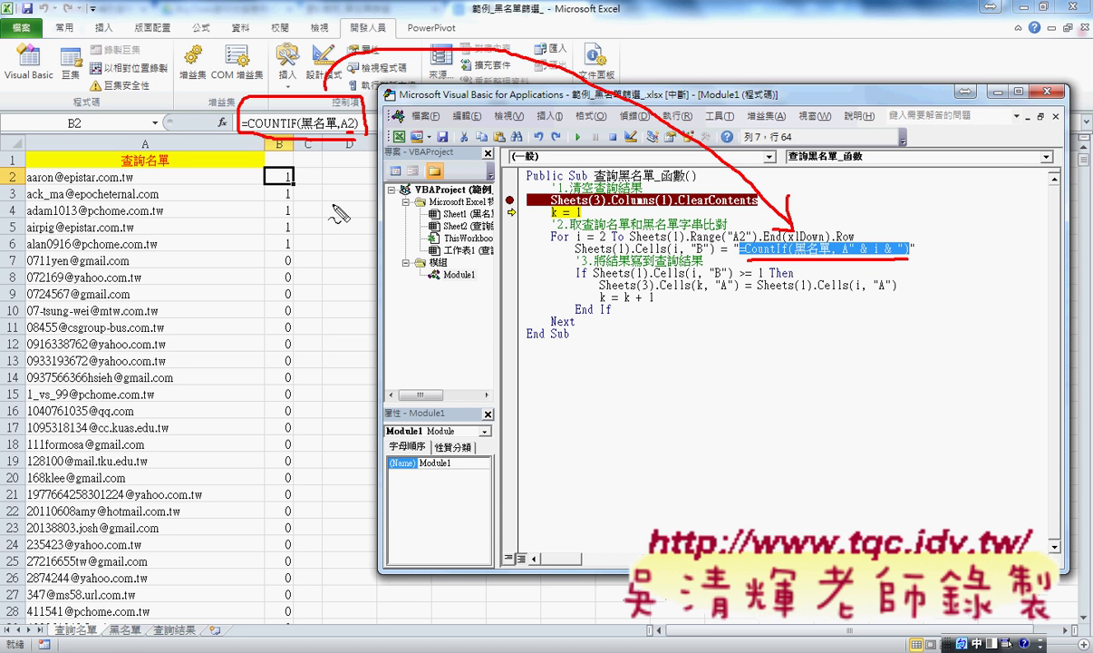
mouse_move(341, 197)
left_mouse_down()
mouse_move(361, 224)
mouse_move(385, 201)
mouse_move(397, 208)
left_mouse_up()
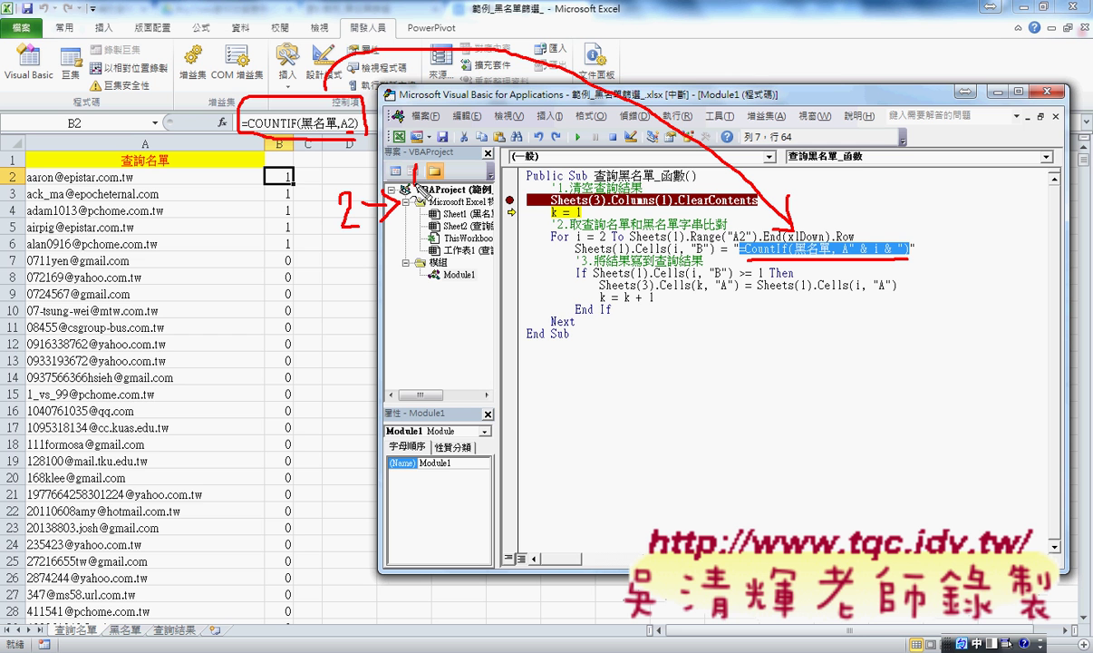
left_click_drag(417, 165, 418, 182)
left_click_drag(512, 158, 519, 195)
mouse_move(424, 215)
left_mouse_down()
mouse_move(459, 220)
mouse_move(473, 190)
mouse_move(466, 214)
mouse_move(453, 214)
mouse_move(489, 216)
left_mouse_up()
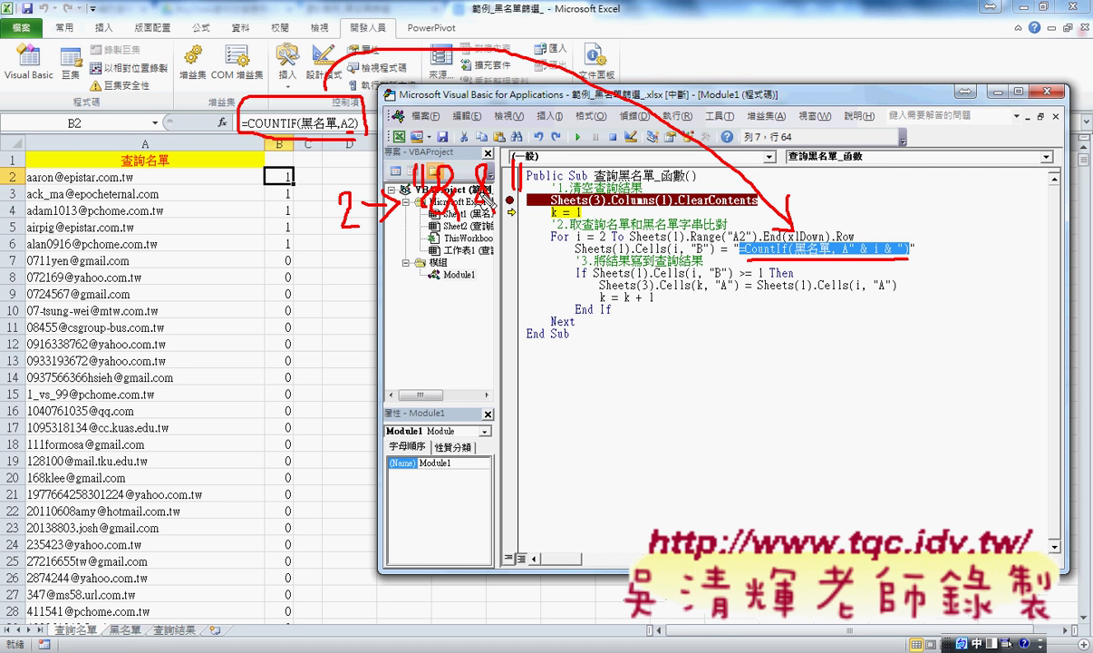
left_click_drag(459, 142, 464, 148)
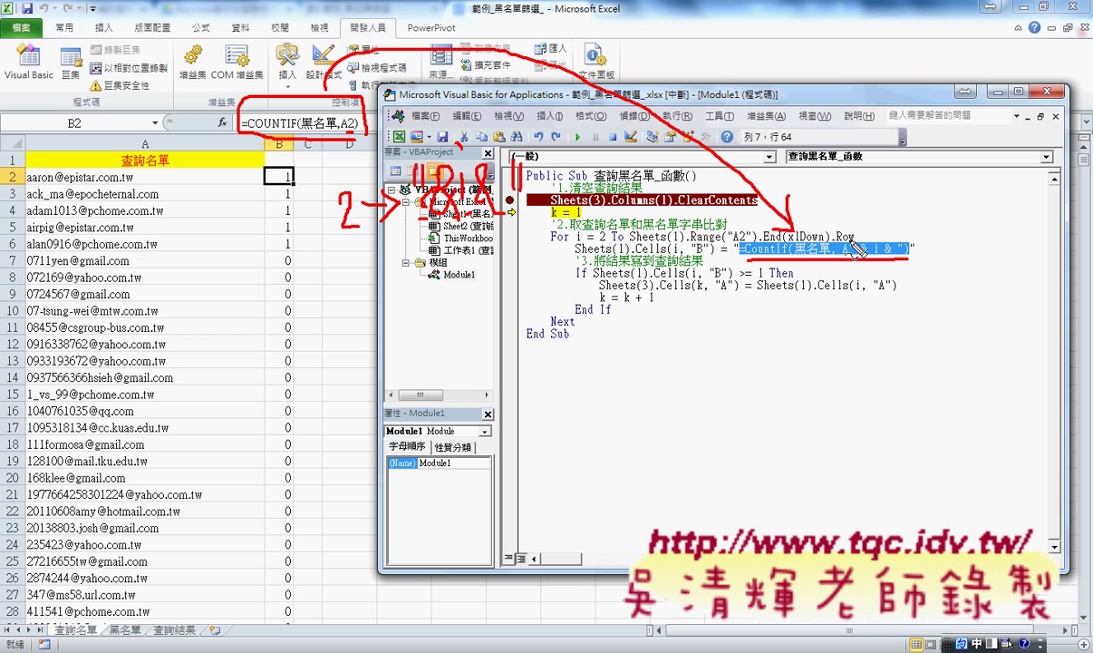
mouse_move(850, 237)
left_mouse_down()
mouse_move(851, 270)
mouse_move(910, 257)
left_mouse_up()
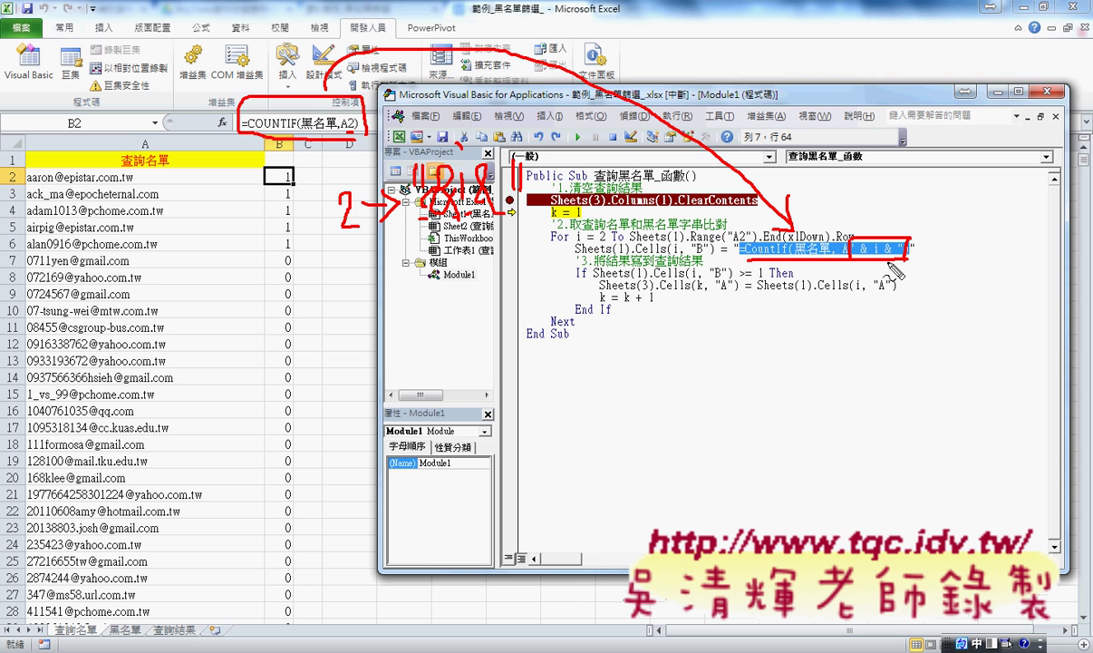
key("Escape")
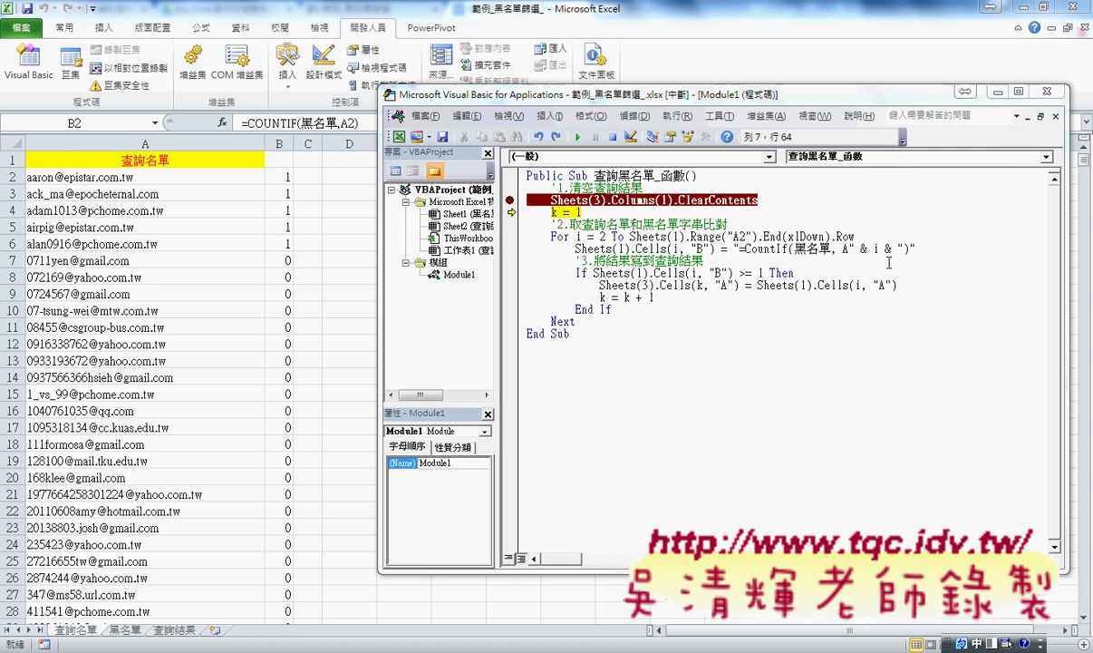
left_click(892, 248)
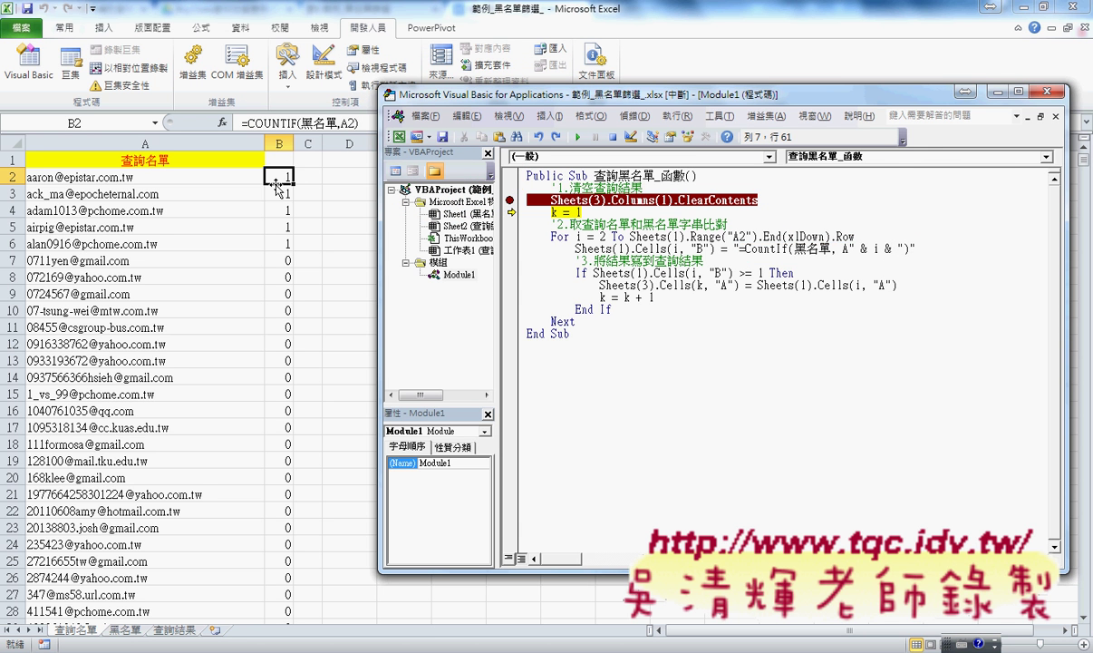
left_click_drag(910, 248, 741, 248)
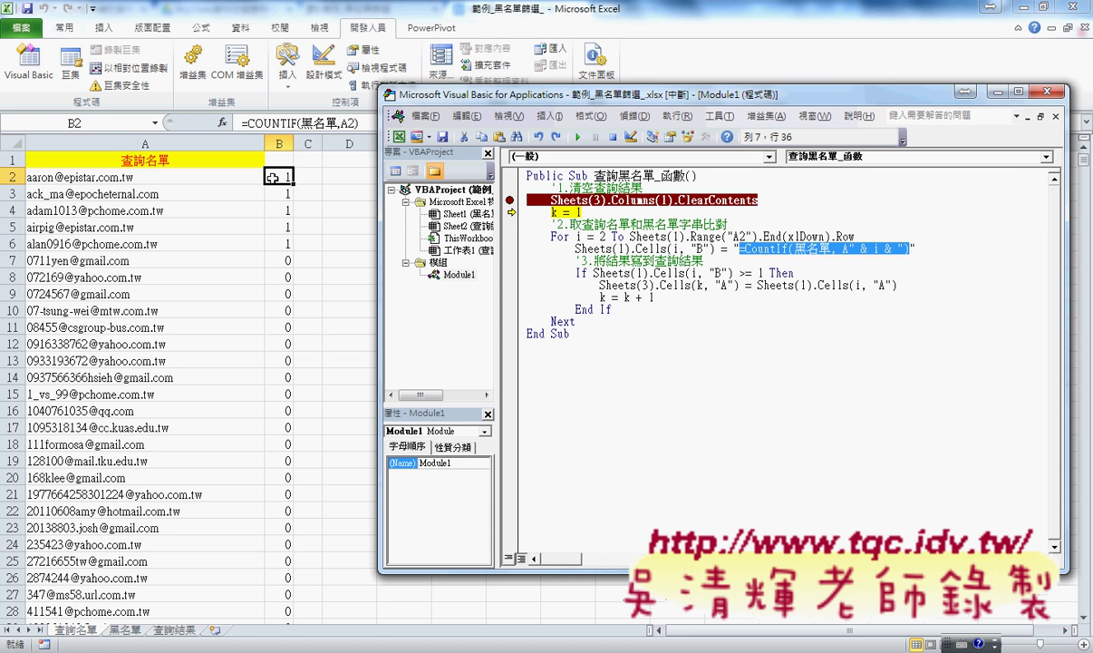
left_click(594, 274)
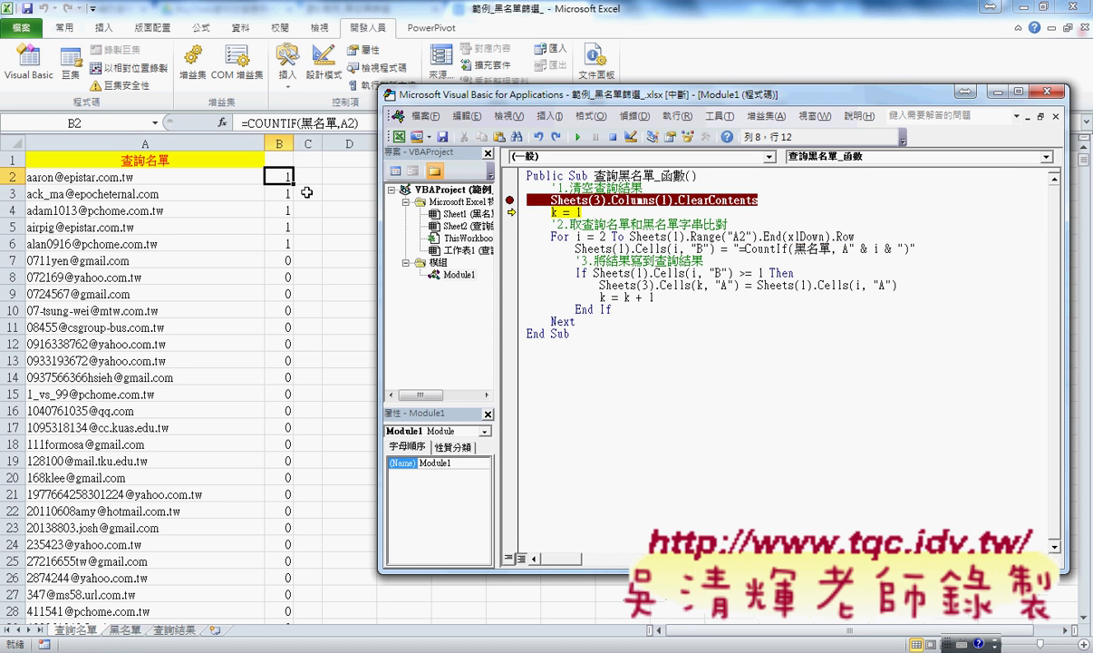
left_click_drag(594, 274, 763, 273)
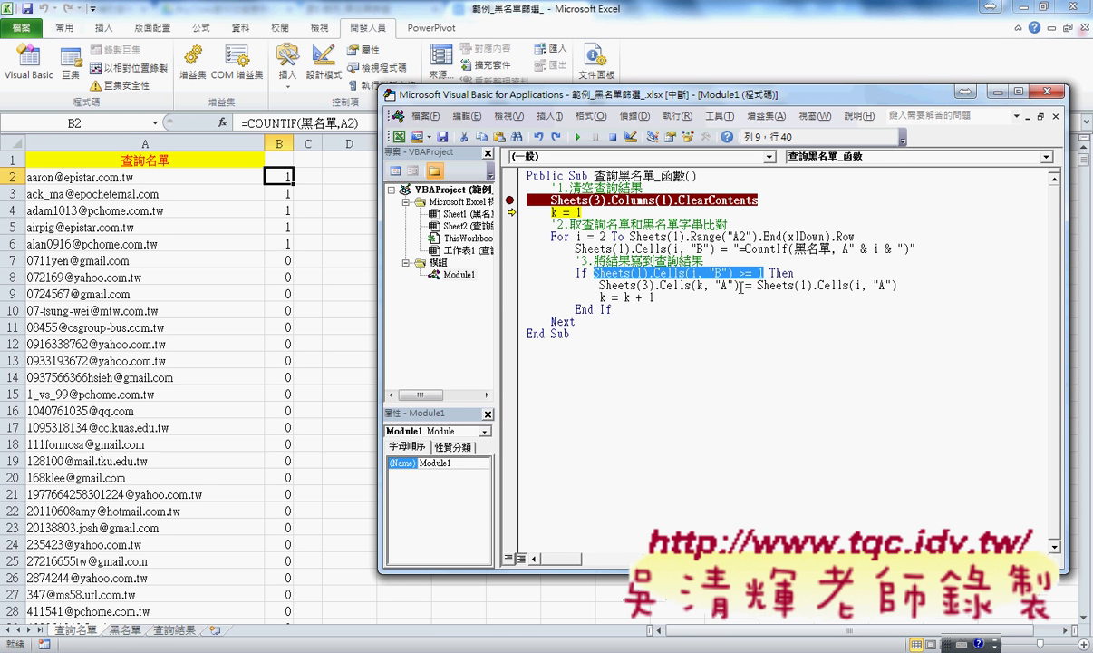
left_click_drag(753, 285, 907, 285)
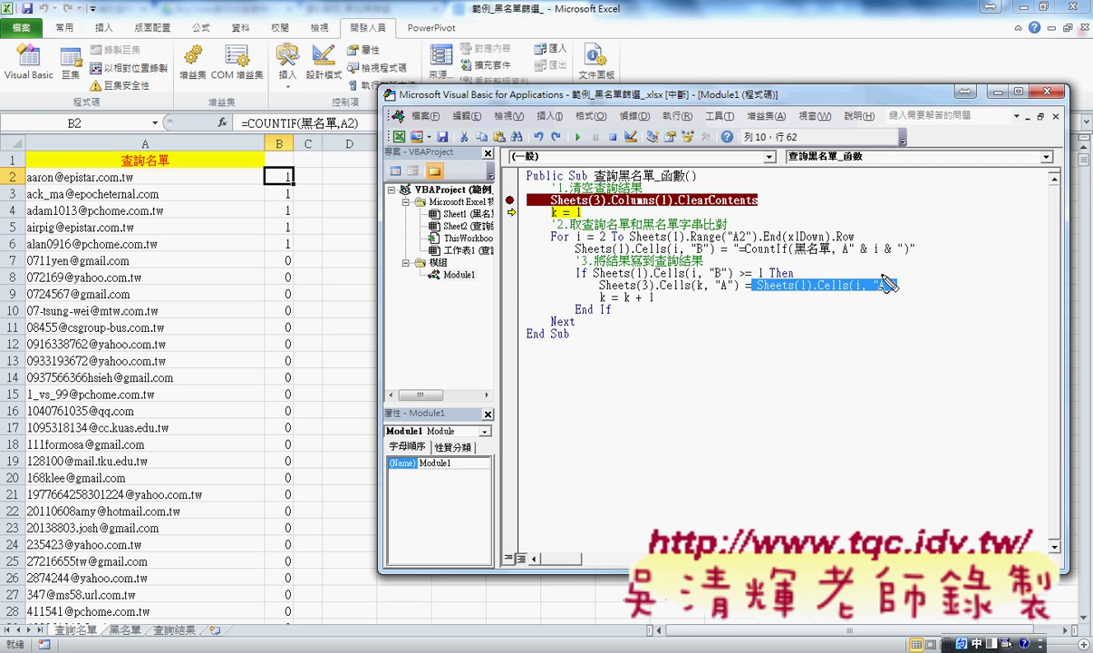
left_click_drag(749, 285, 801, 292)
mouse_move(144, 183)
left_mouse_down()
mouse_move(87, 188)
mouse_move(151, 177)
left_mouse_up()
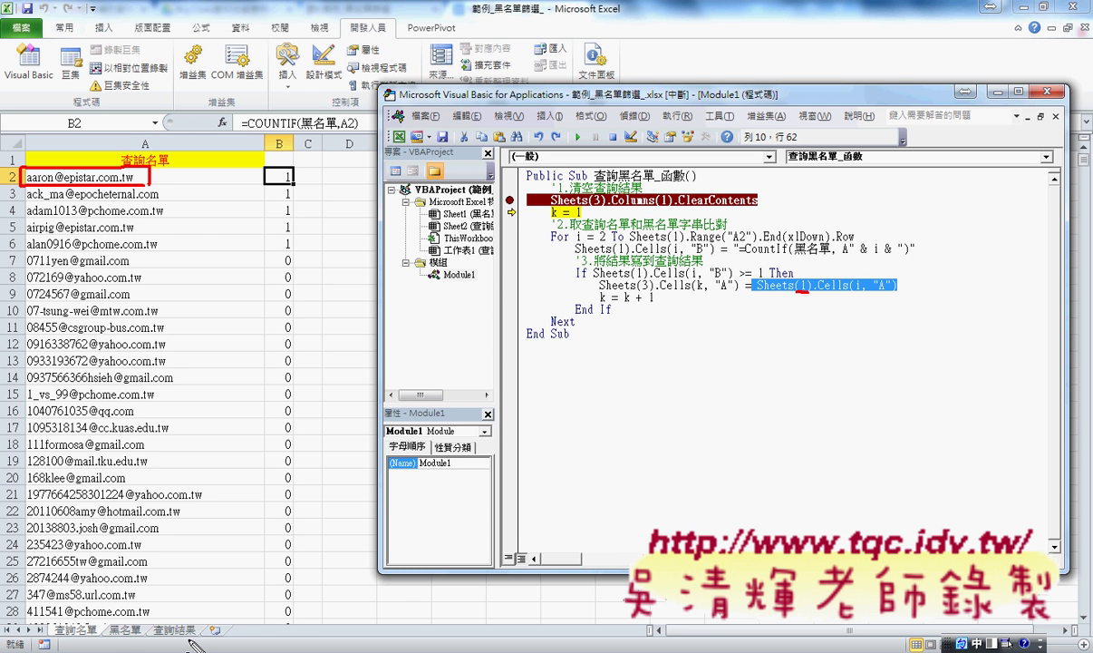
left_click_drag(186, 612, 192, 616)
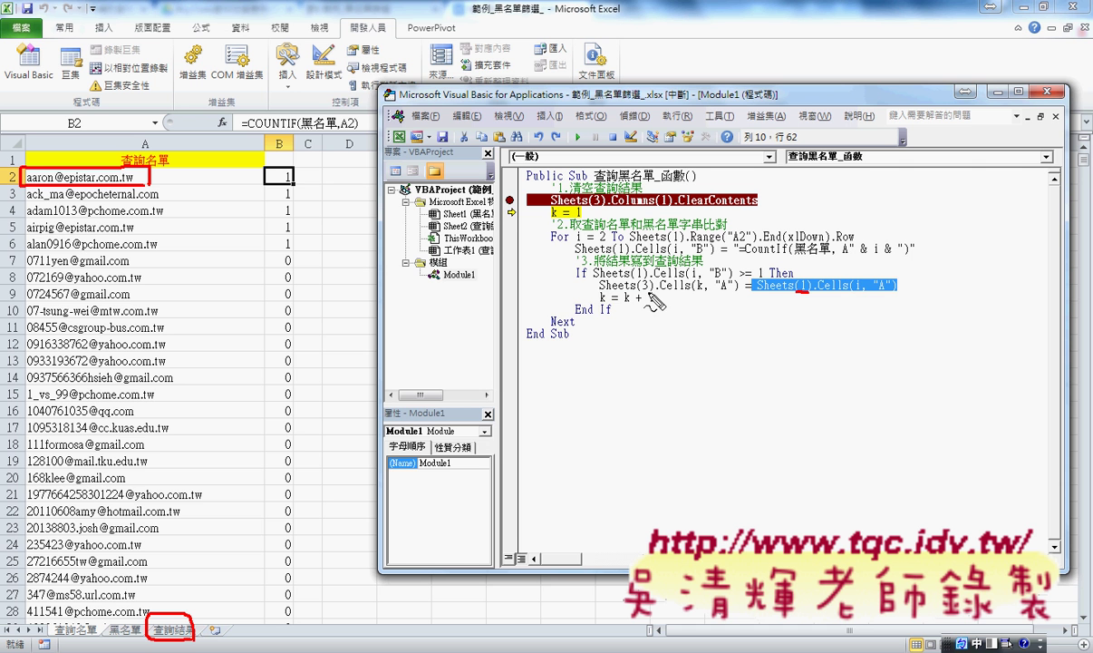
left_click_drag(598, 292, 705, 292)
left_click_drag(580, 219, 551, 219)
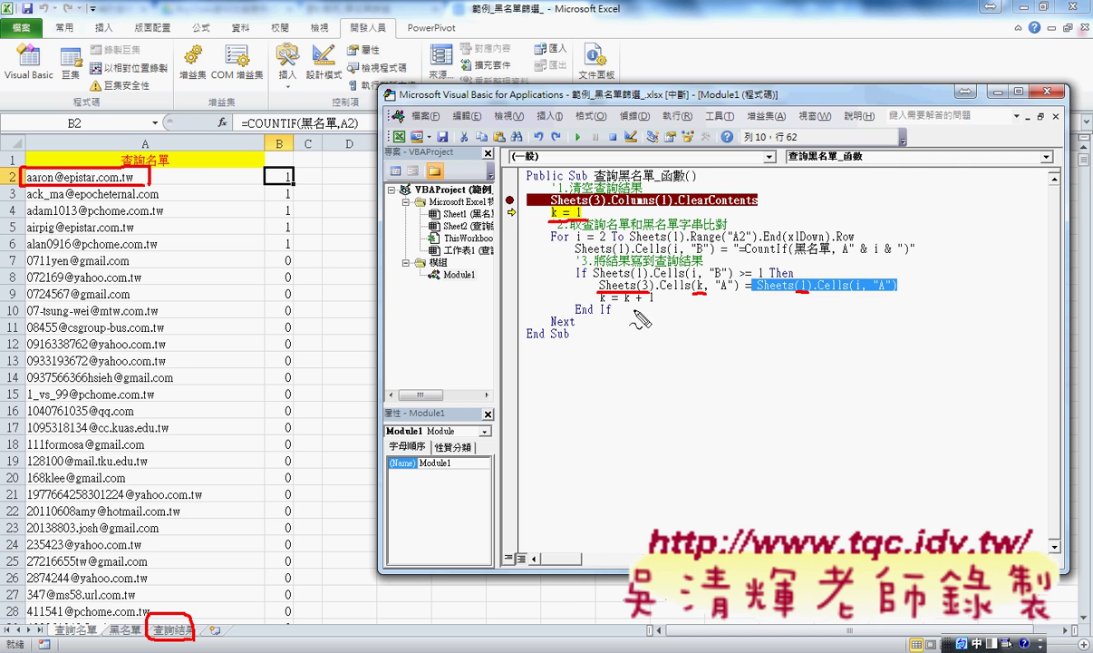
left_click_drag(600, 308, 661, 310)
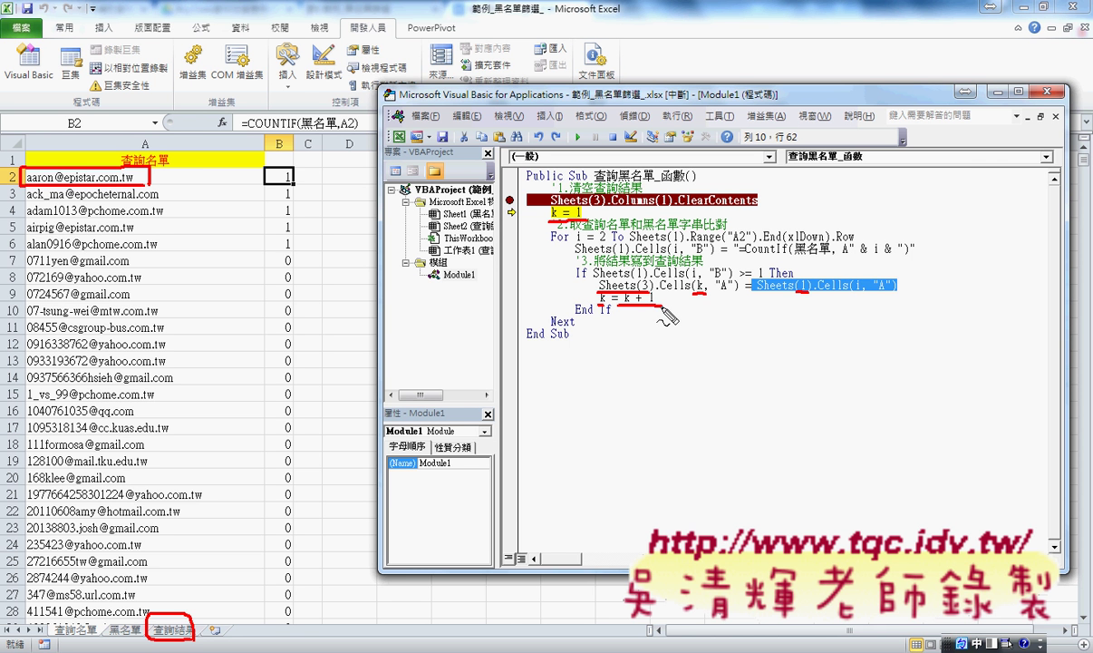
key("Escape")
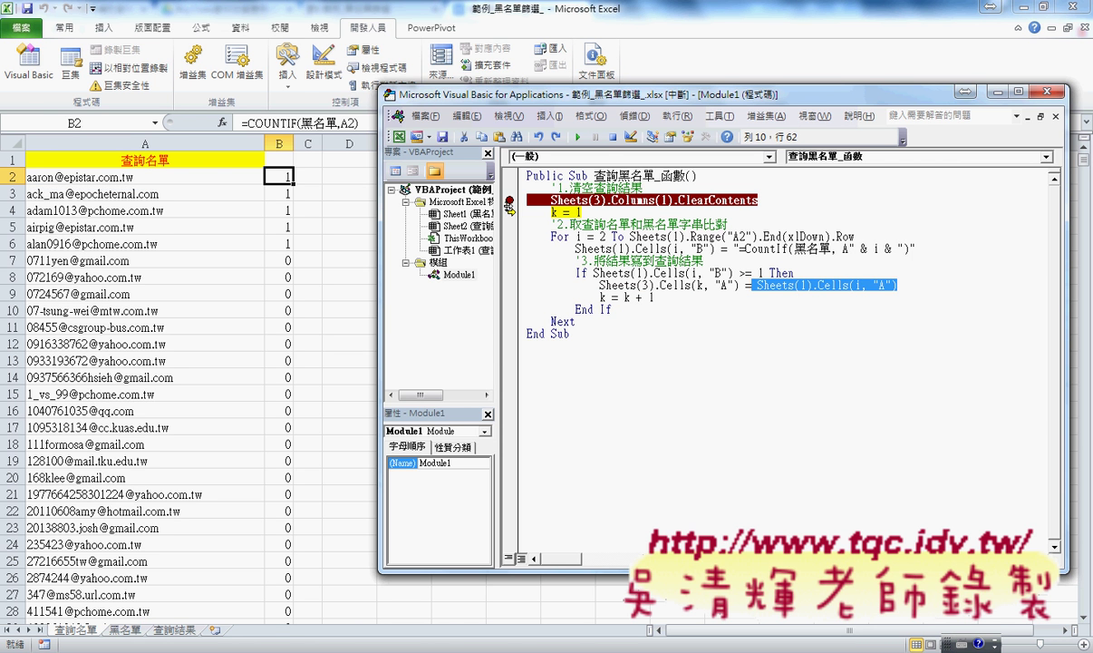
Remove the ClearContents breakpoint and resume the macro so 27 matches fill 查詢結果.
left_click(510, 201)
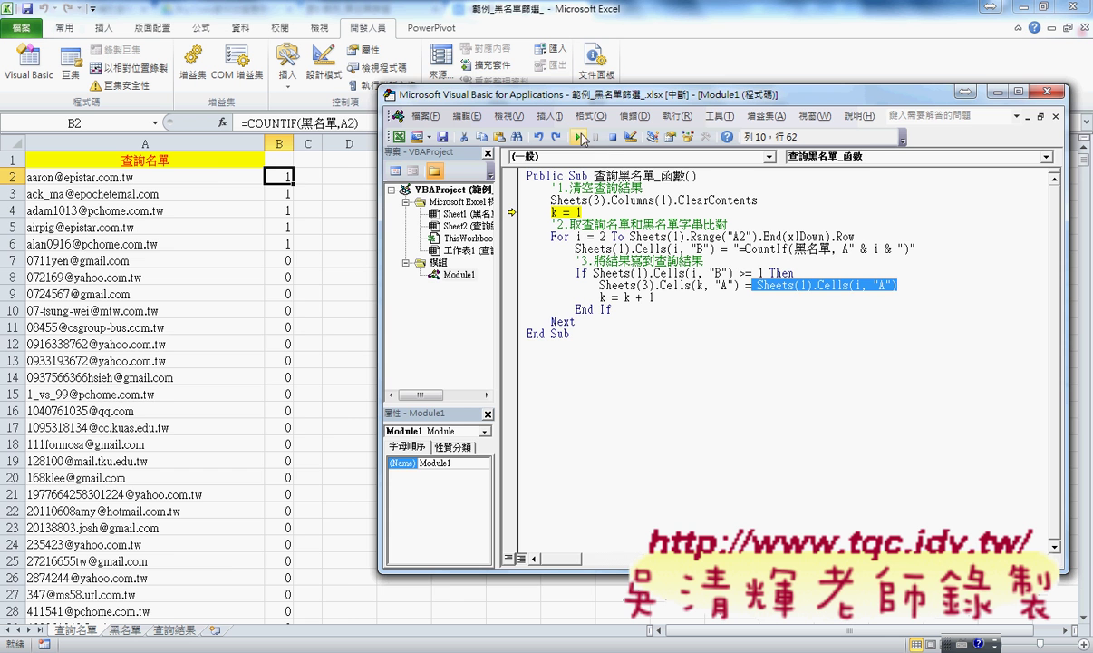
left_click(177, 629)
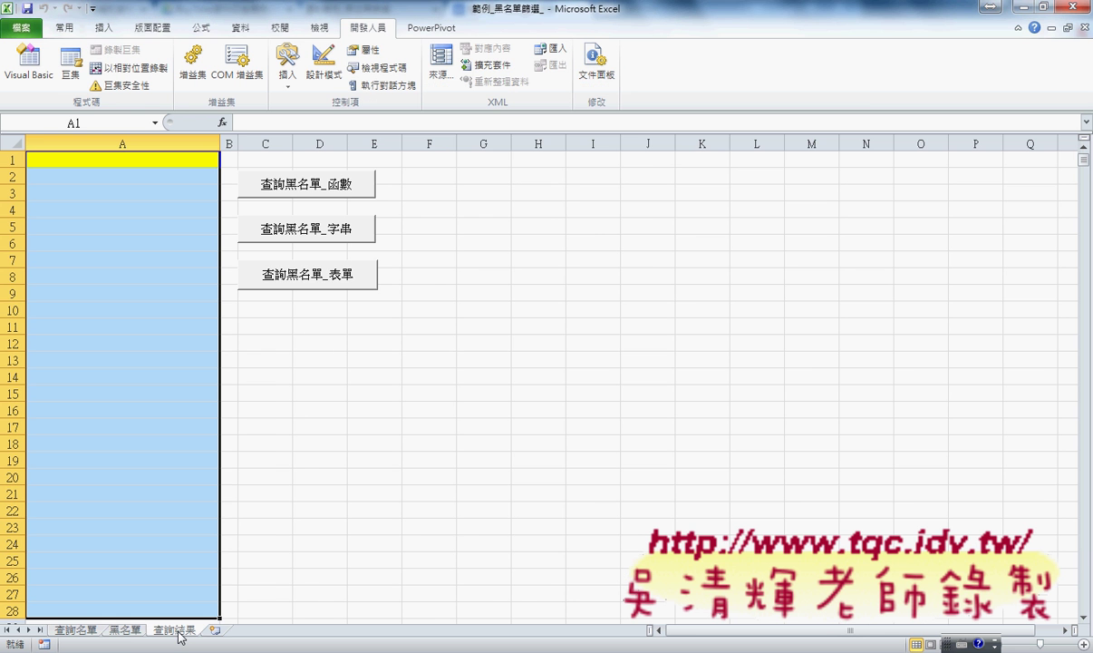
left_click(29, 61)
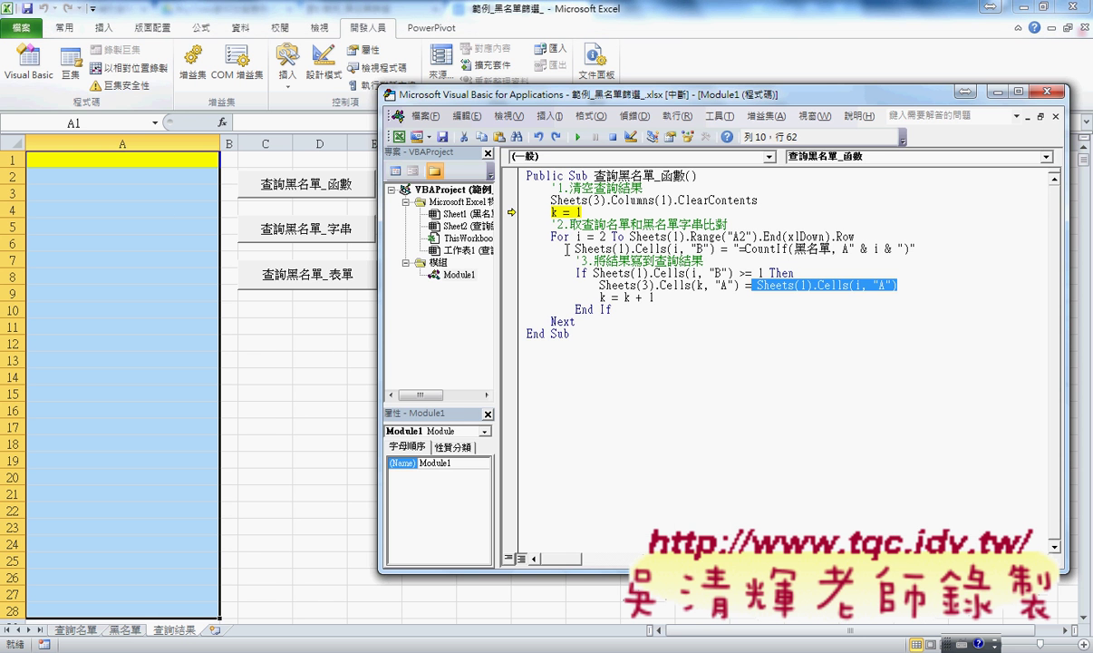
left_click(577, 137)
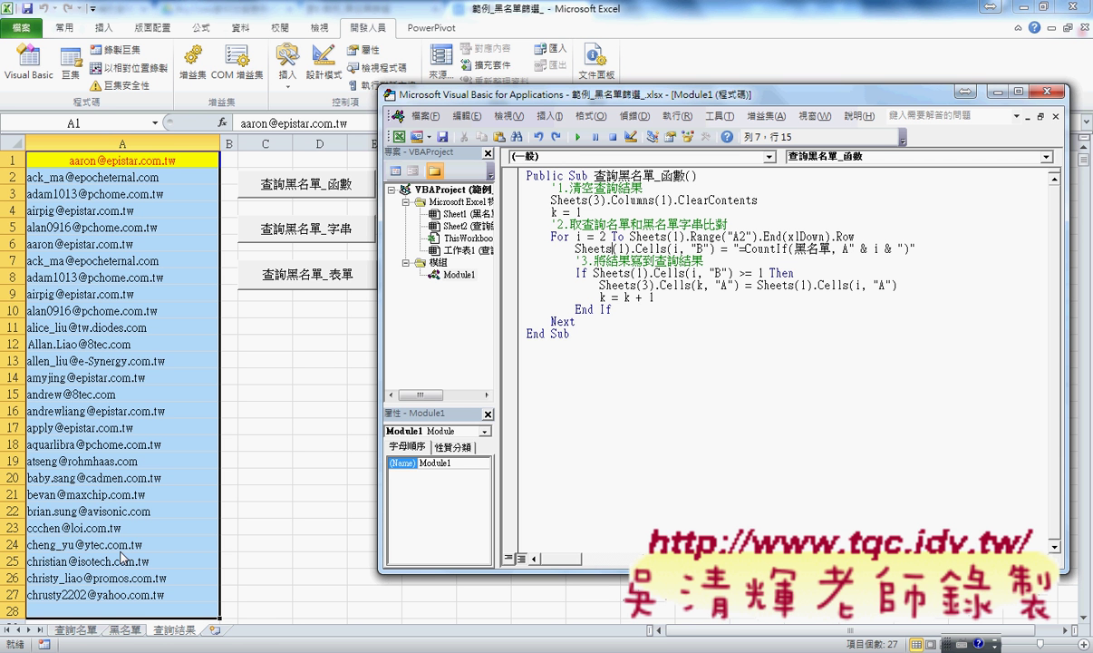
left_click(574, 347)
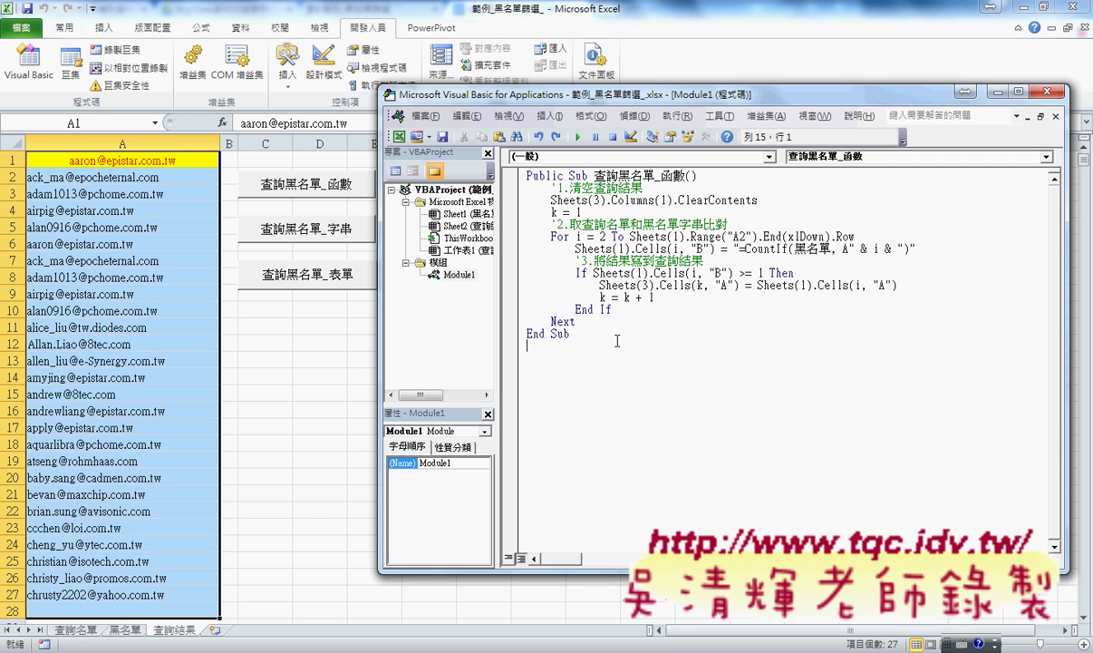
Assign the 查詢黑名單_函數 macro to the first sheet button.
right_click(307, 182)
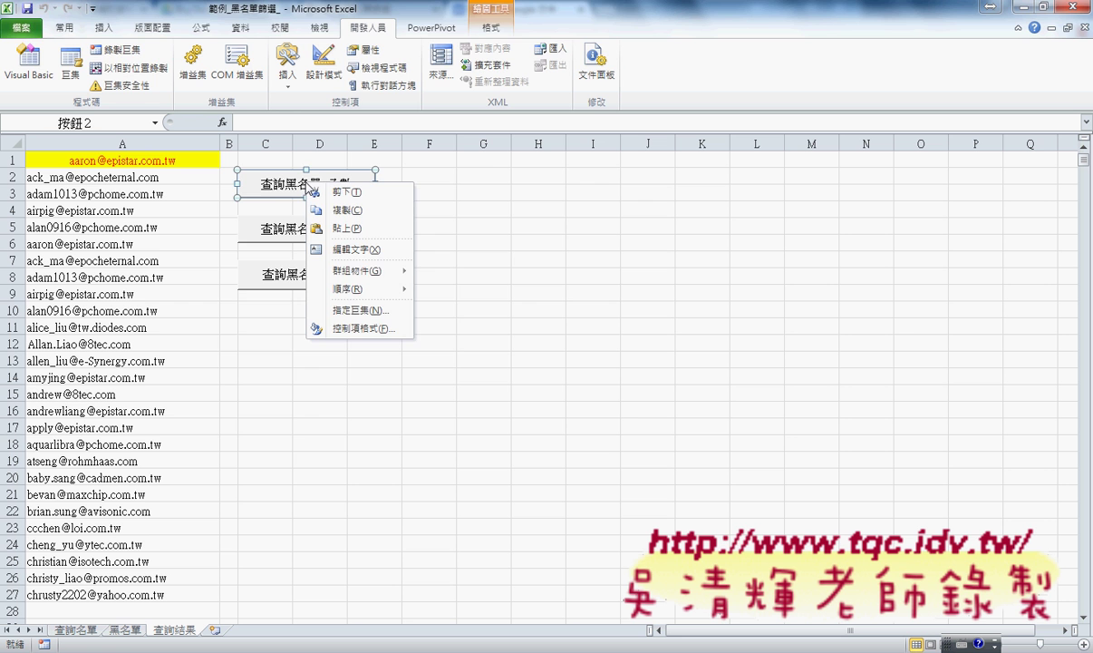
left_click(343, 312)
left_click(240, 229)
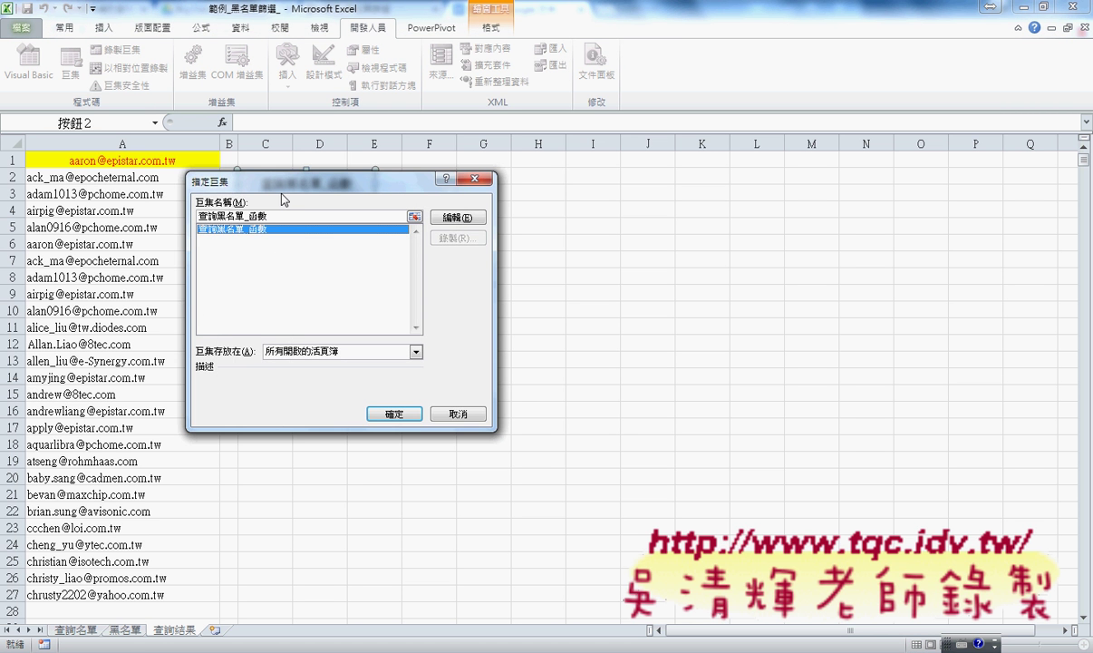
left_click_drag(281, 195, 445, 175)
left_click(558, 392)
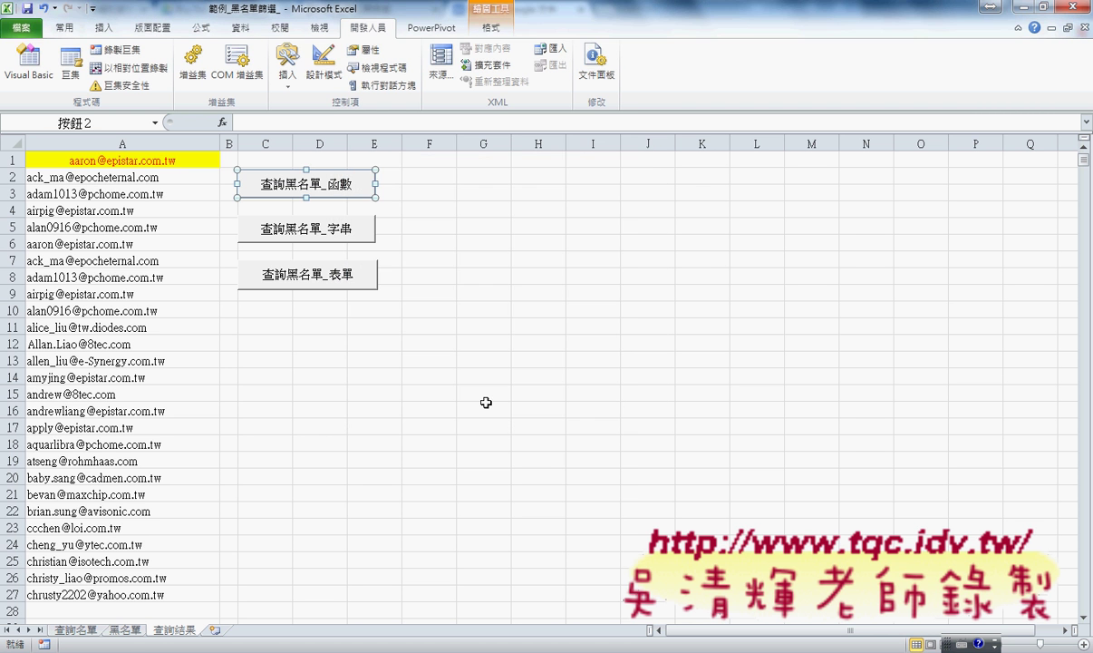
left_click(485, 401)
Clear the old results in A2:A27 and rerun the lookup from the button.
left_click_drag(181, 176, 152, 595)
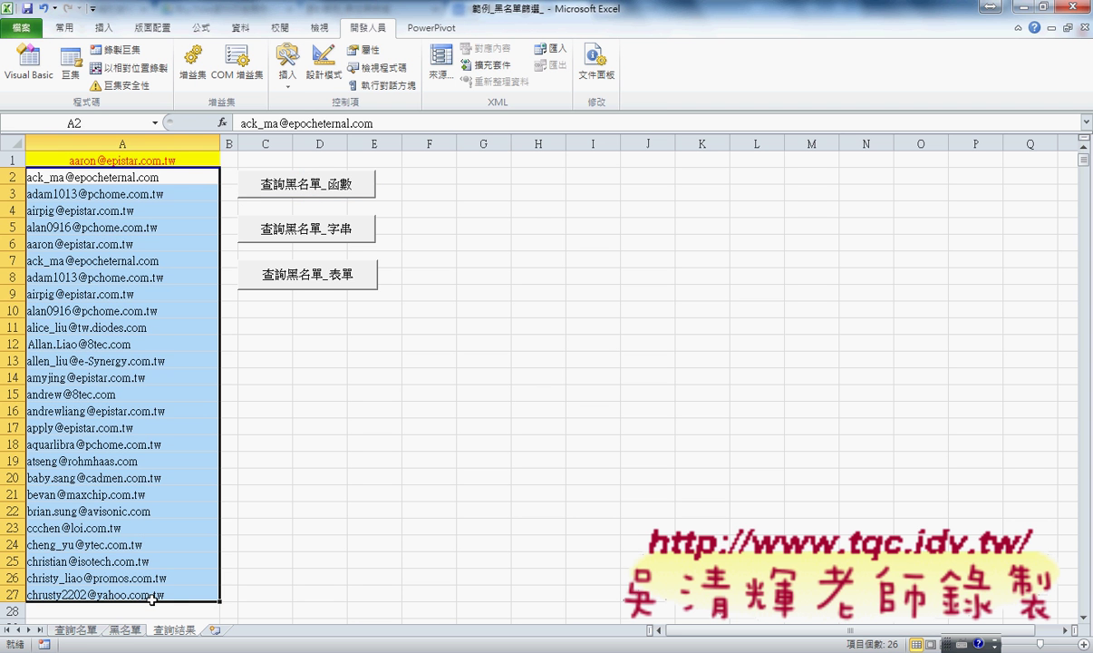
key("Delete")
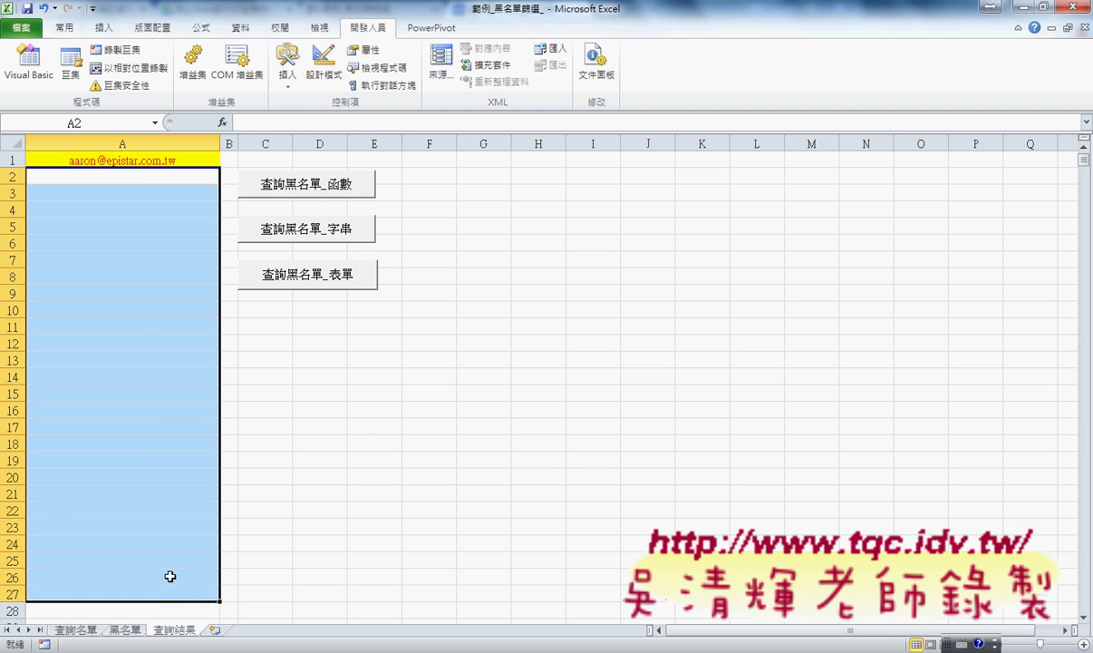
left_click(352, 399)
left_click(308, 191)
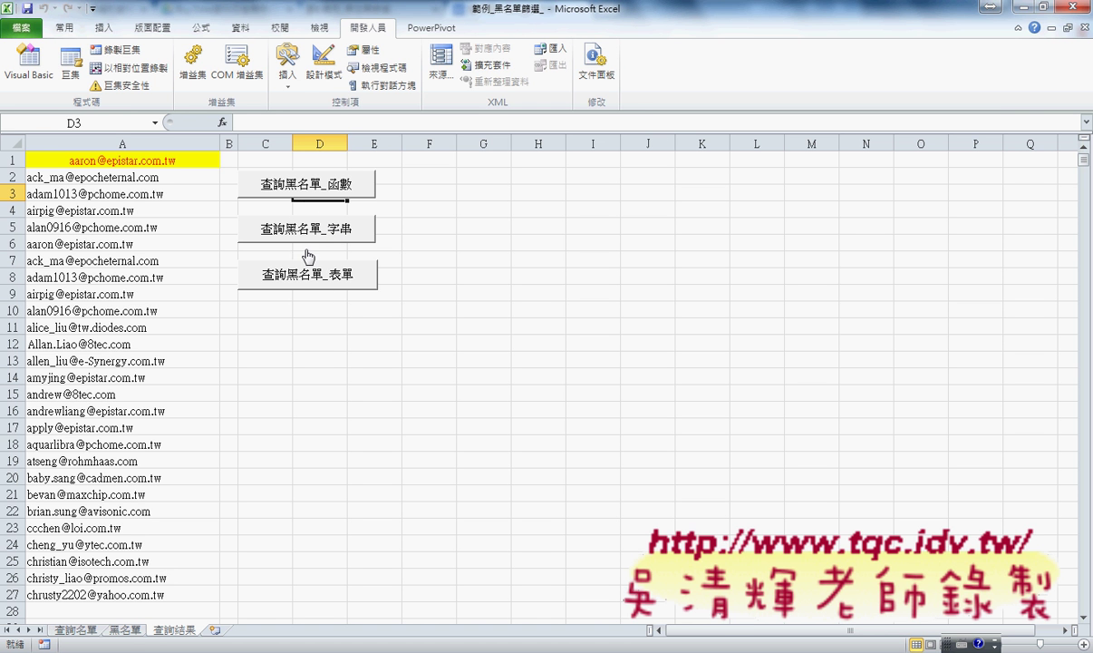
Cancel macro assignment for the 查詢黑名單_字串 button and reopen the VBA editor.
right_click(326, 234)
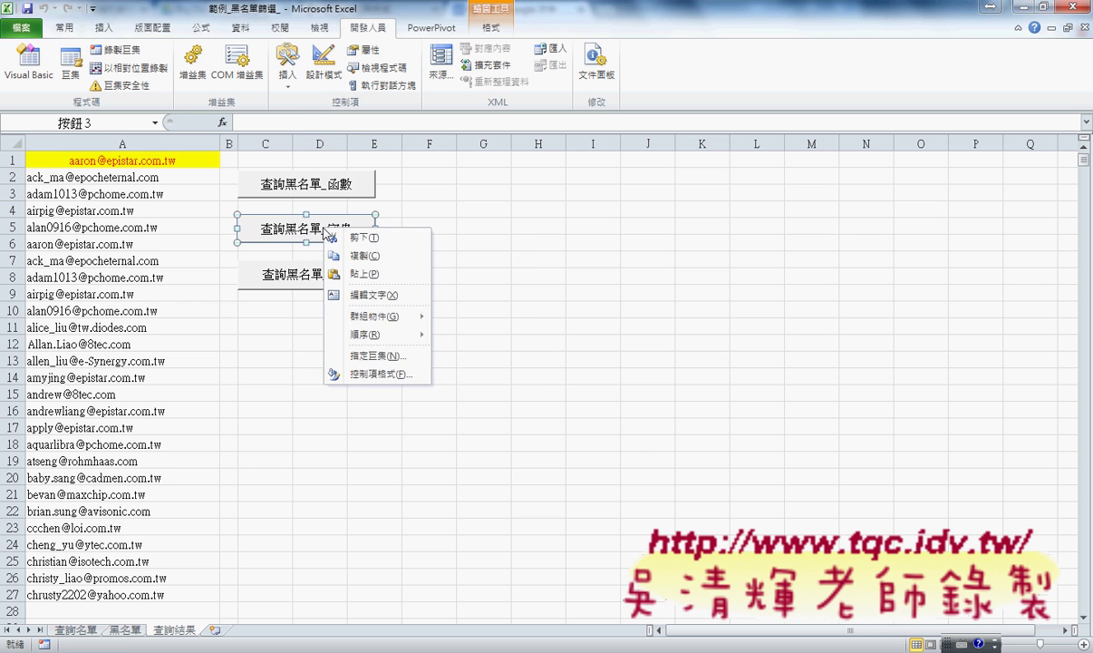
left_click(364, 355)
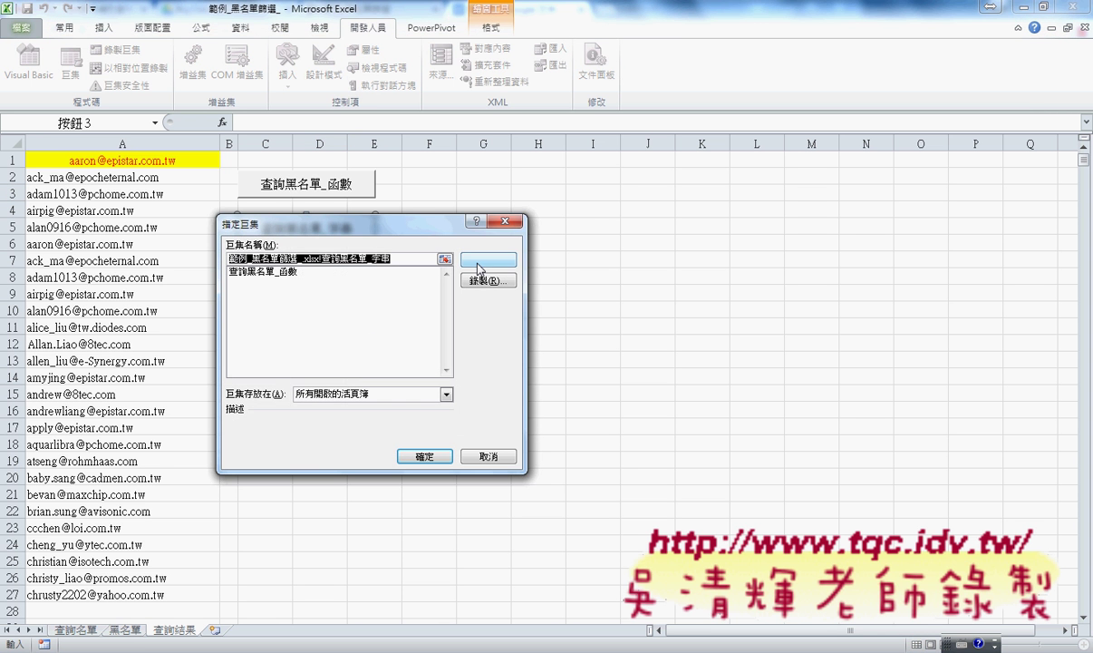
left_click(487, 453)
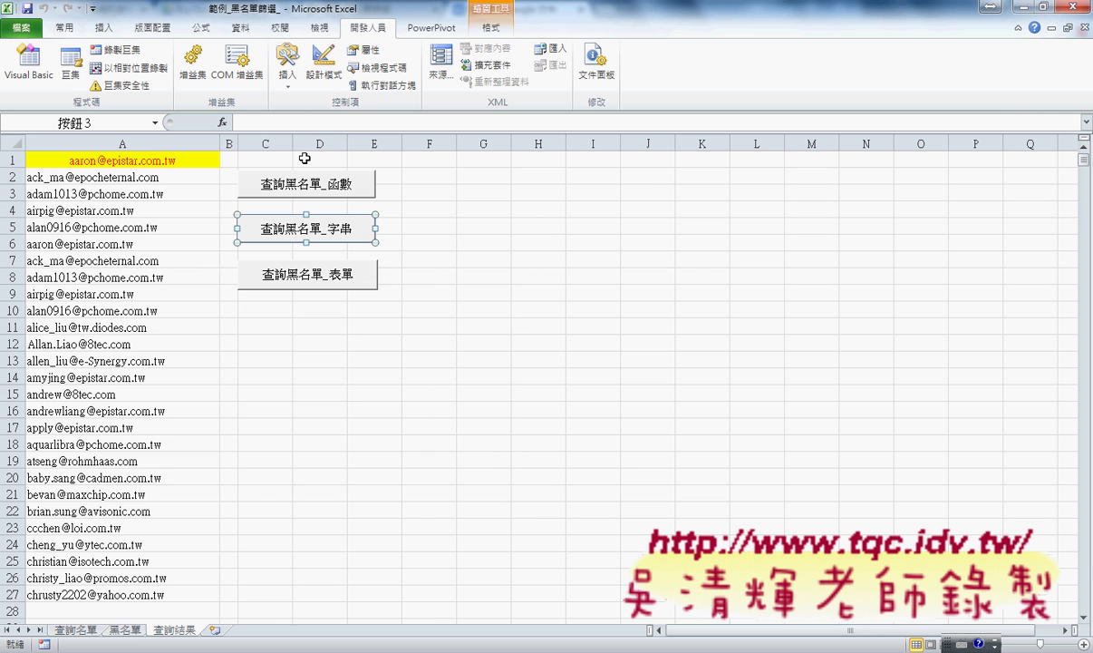
left_click(29, 64)
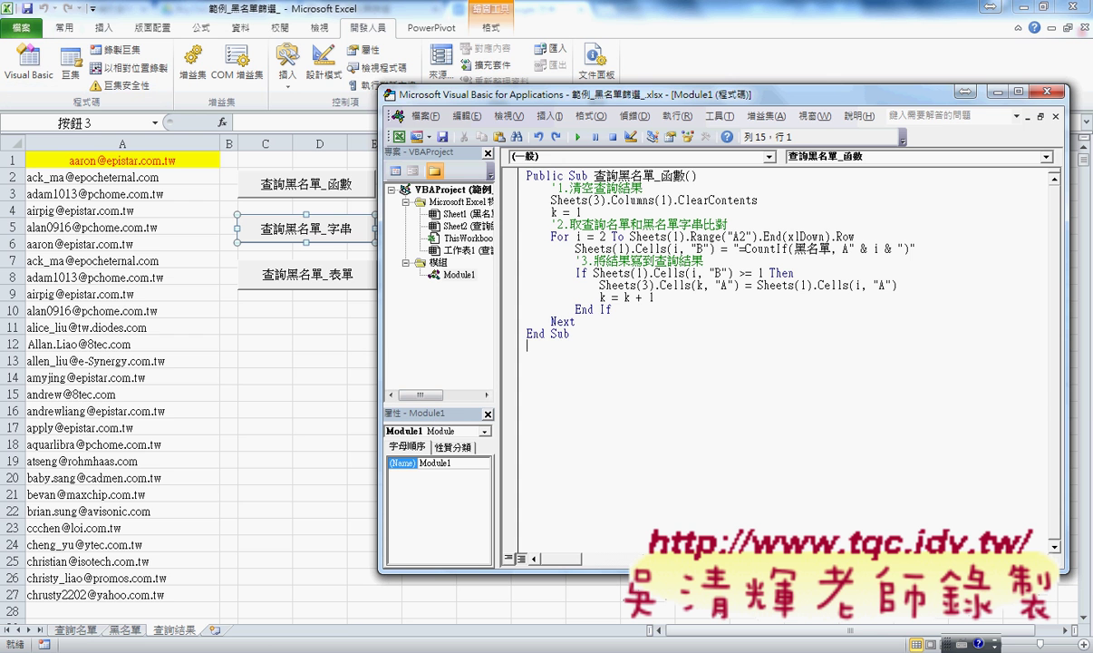
Paste the 查詢黑名單_字串 sub, which joins blacklist entries into S and matches with InStr, into Module1.
left_click(152, 552)
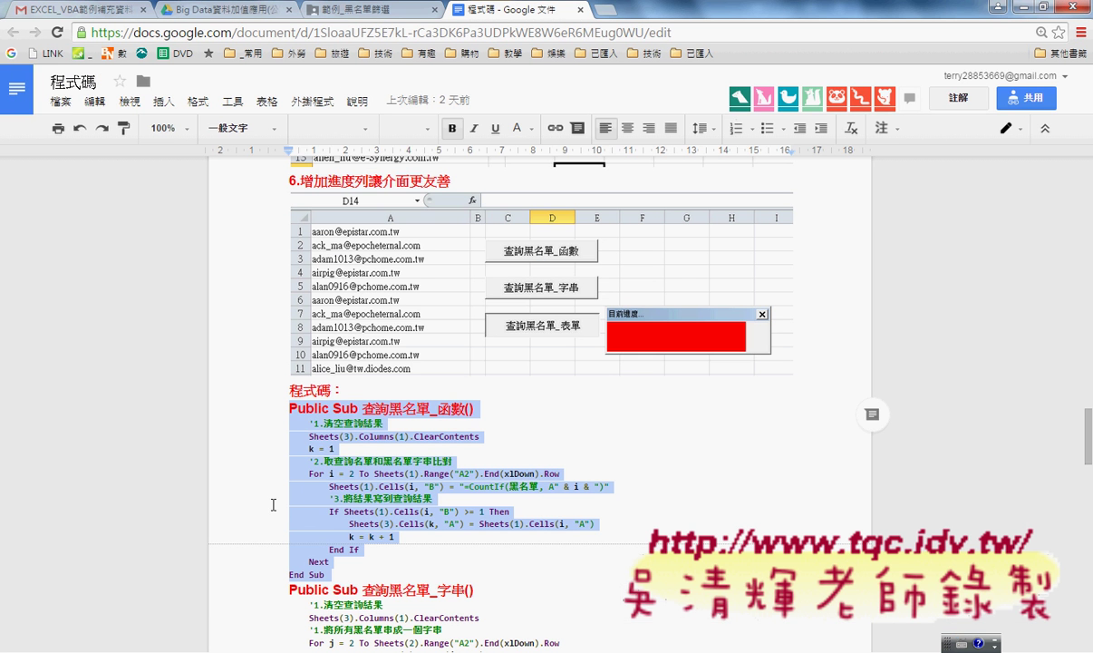
scroll(455, 286, "down", 1)
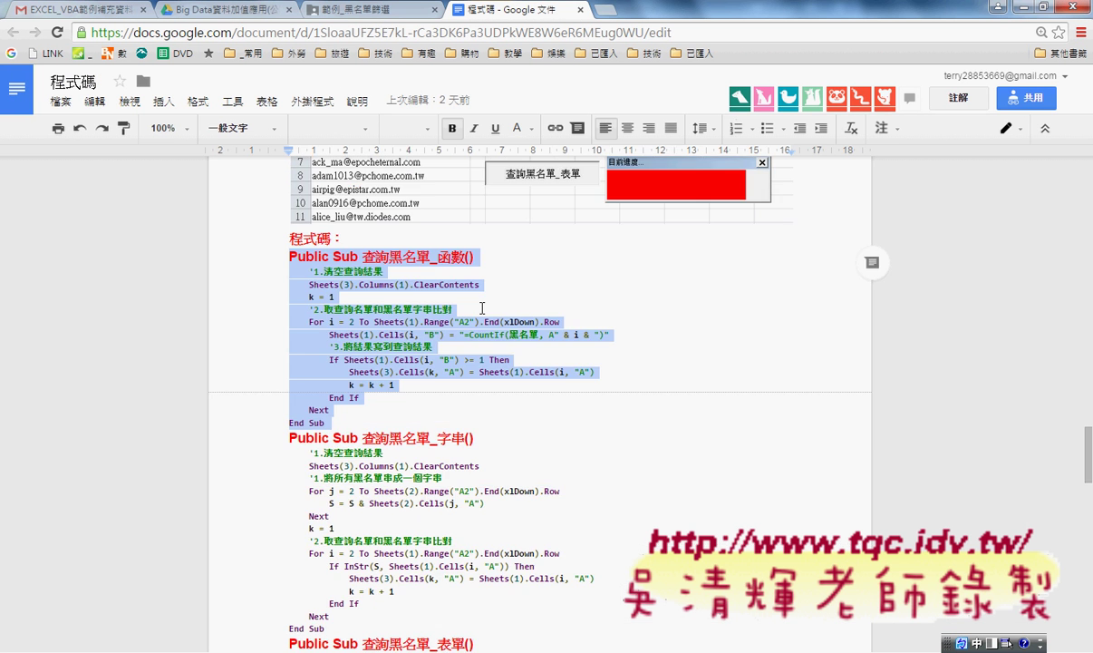
scroll(363, 300, "down", 2)
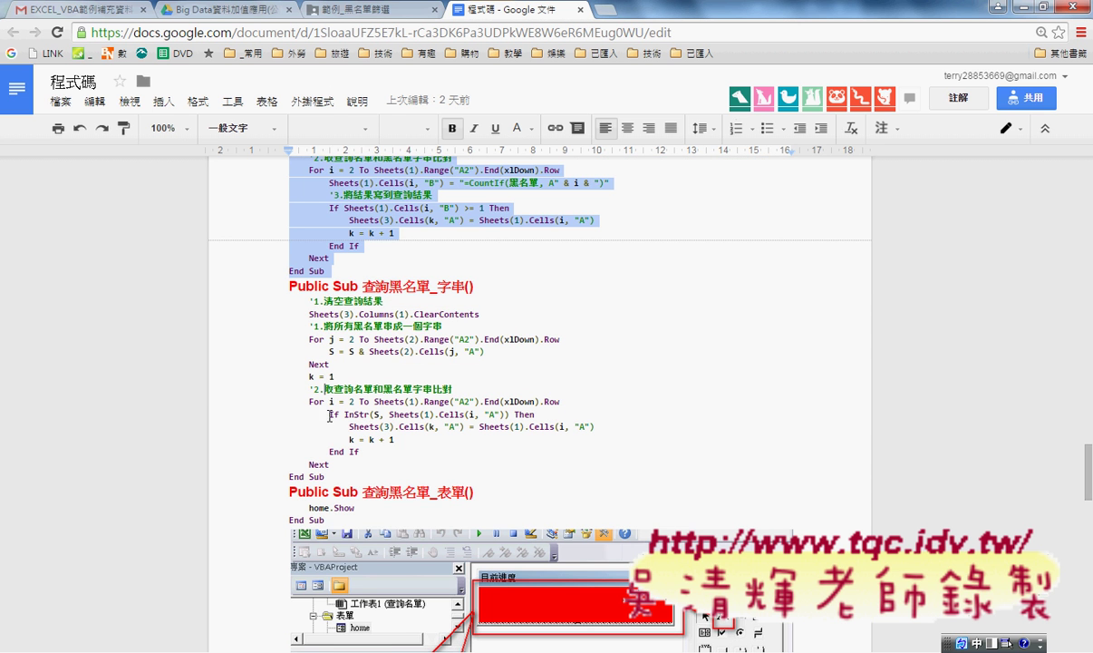
left_click(291, 288)
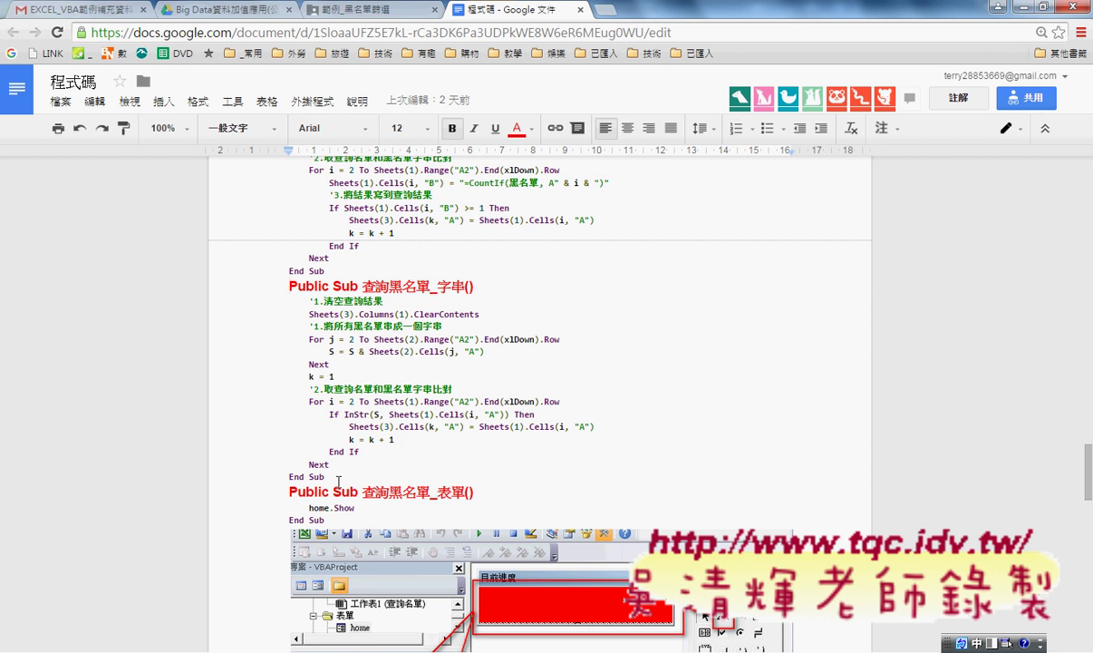
left_click_drag(324, 473, 286, 288)
key("ctrl+c")
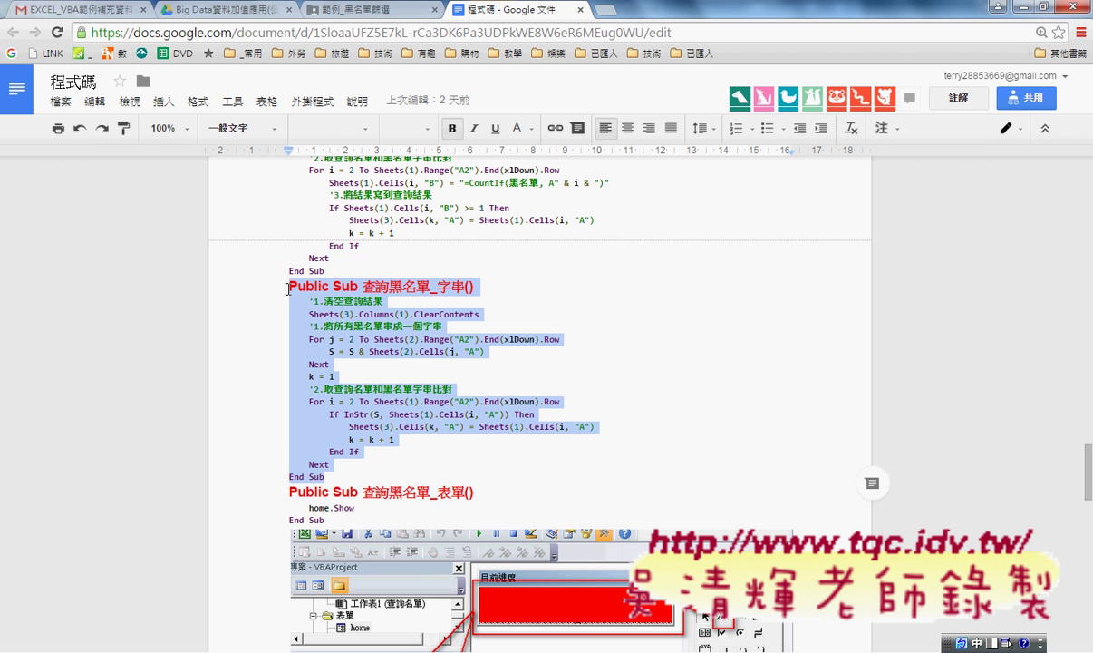
left_click(1027, 7)
key("ctrl+v")
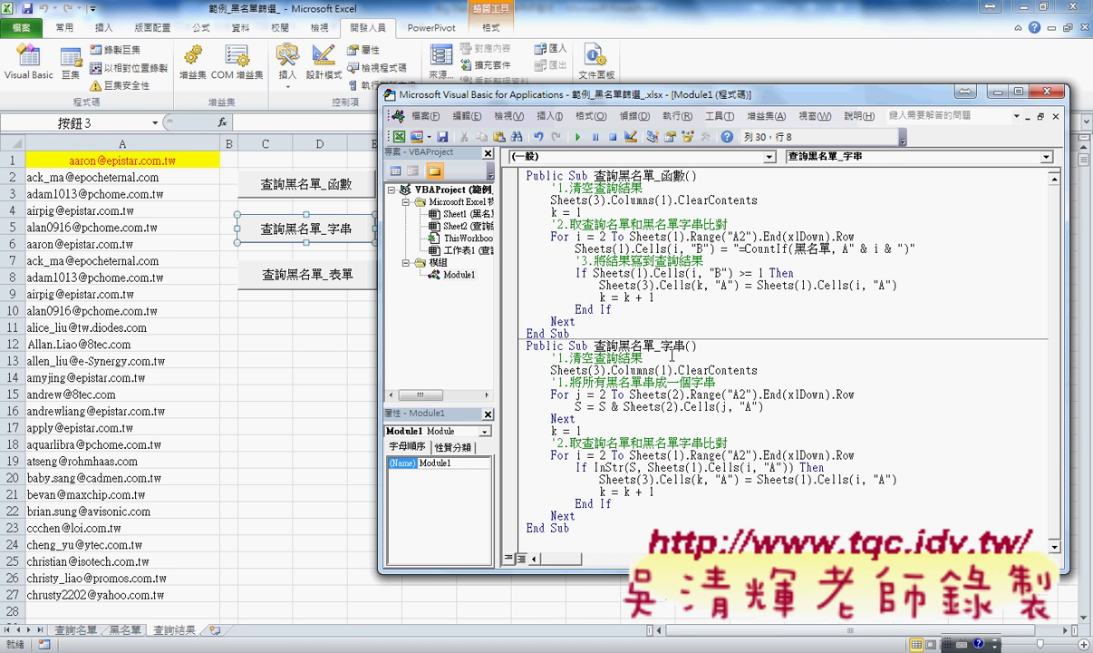
Break 查詢黑名單_字串 at its ClearContents line, run it, and step to the For j loop.
left_click_drag(758, 370, 526, 358)
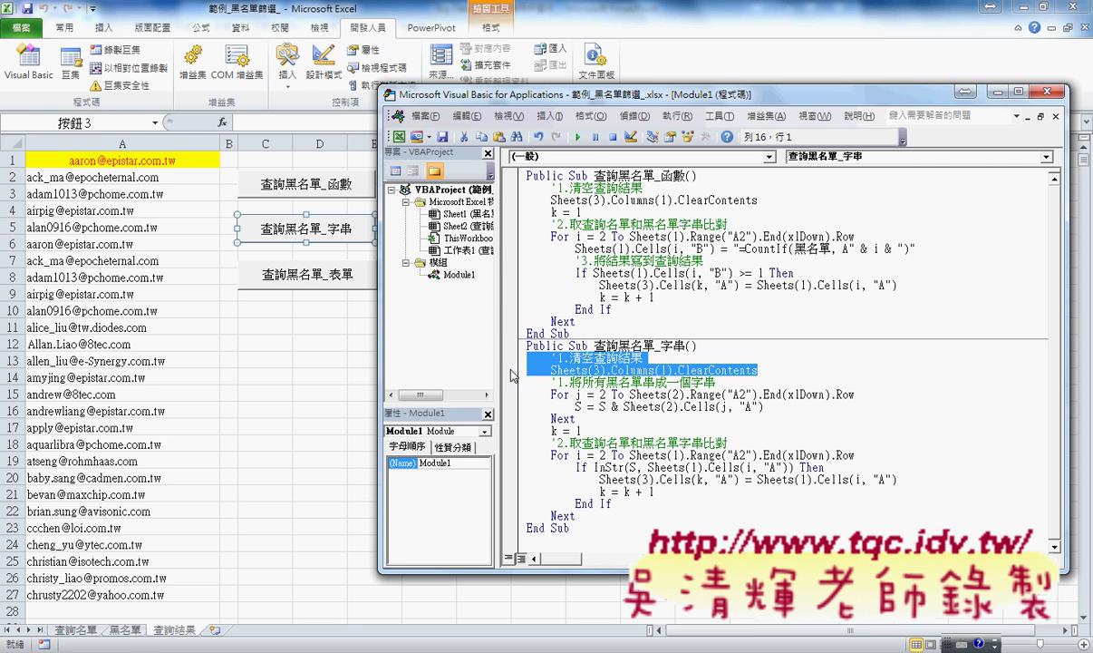
left_click(510, 370)
key("F5")
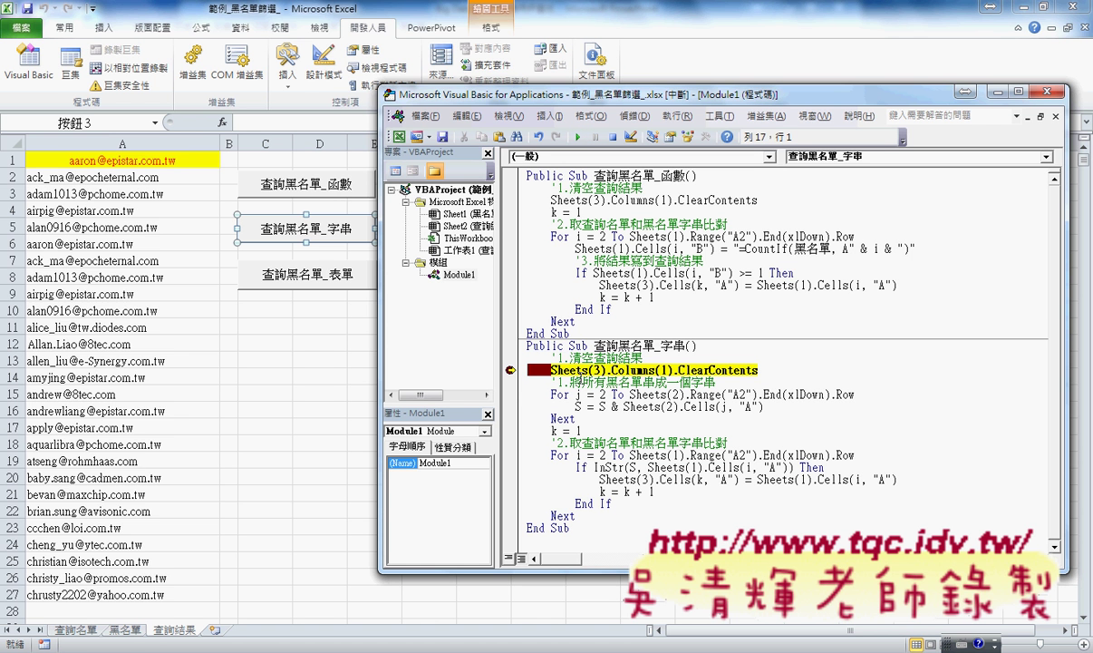
key("F8")
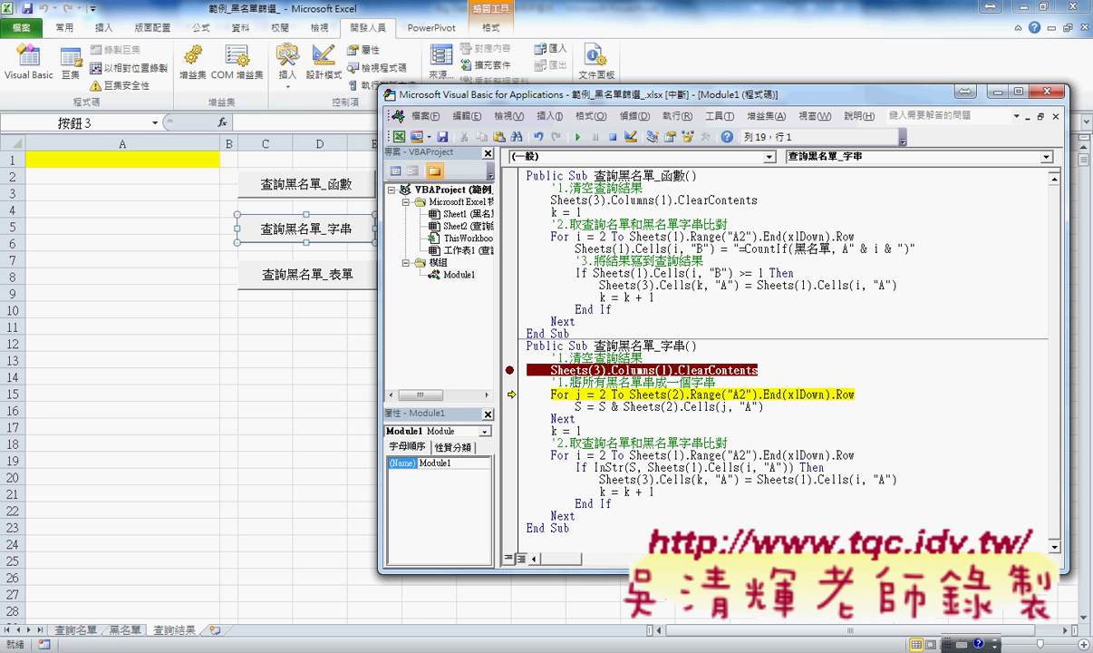
left_click_drag(569, 381, 717, 384)
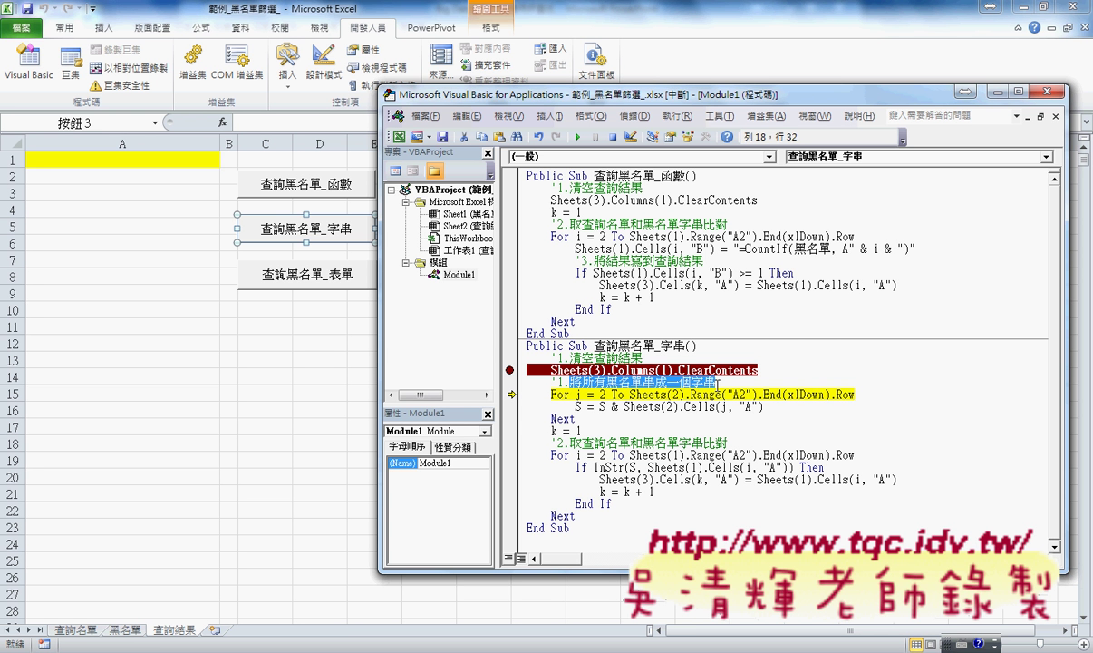
Go through the 黑名單 sheet's blacklist e-mail addresses and select A2:A26.
left_click(132, 634)
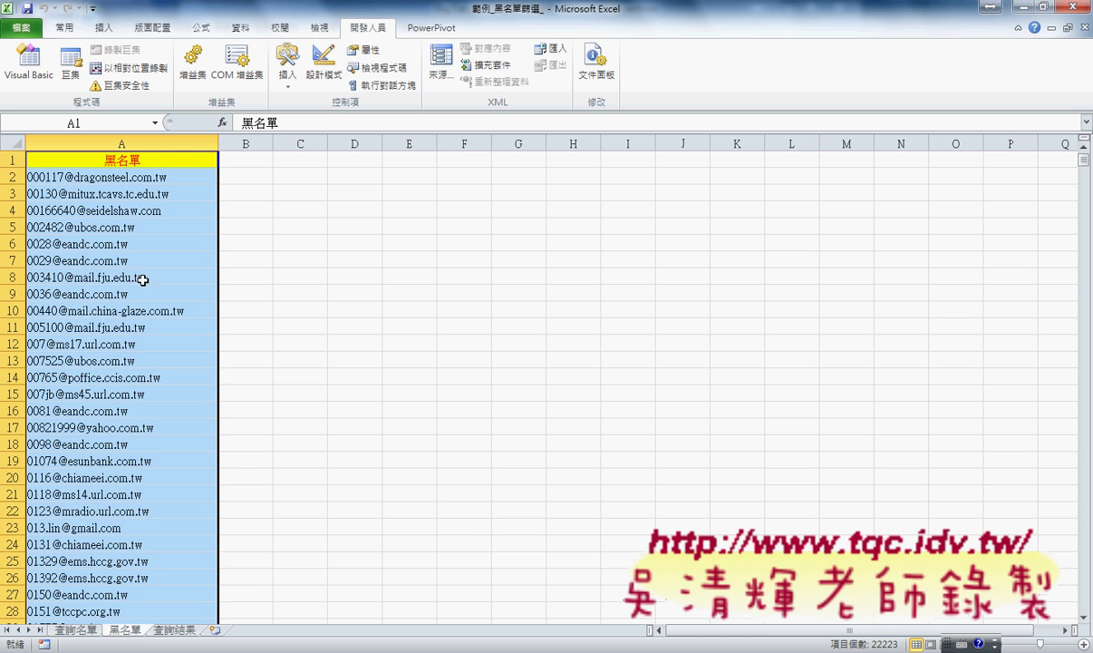
left_click(172, 177)
left_click(174, 193)
left_click(176, 210)
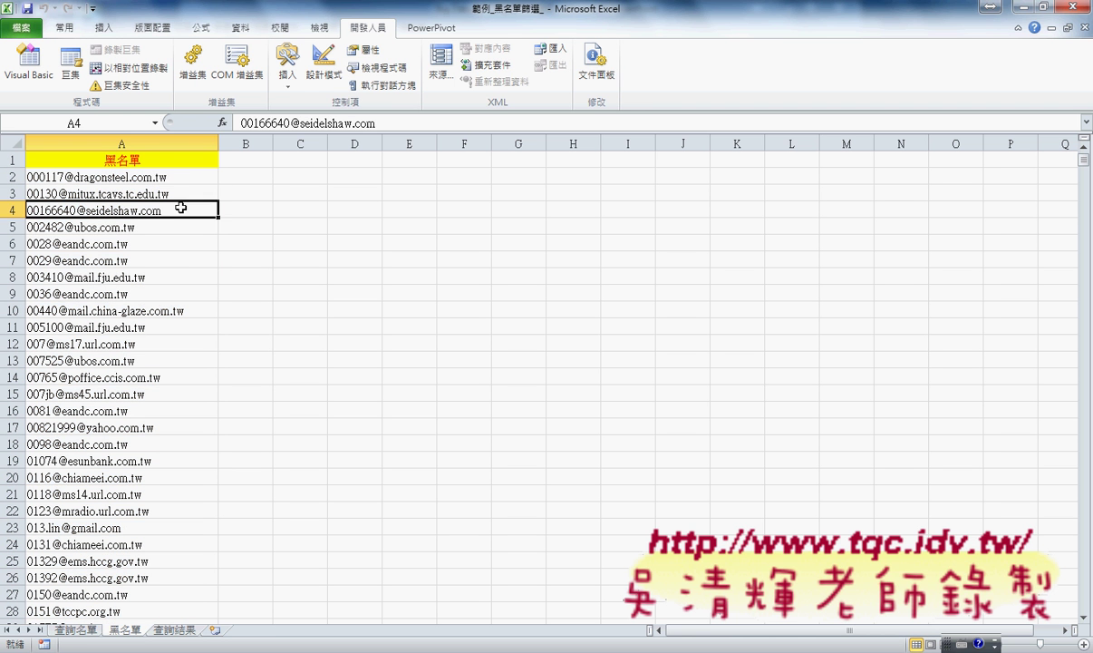
left_click(178, 227)
left_click(183, 243)
left_click(178, 260)
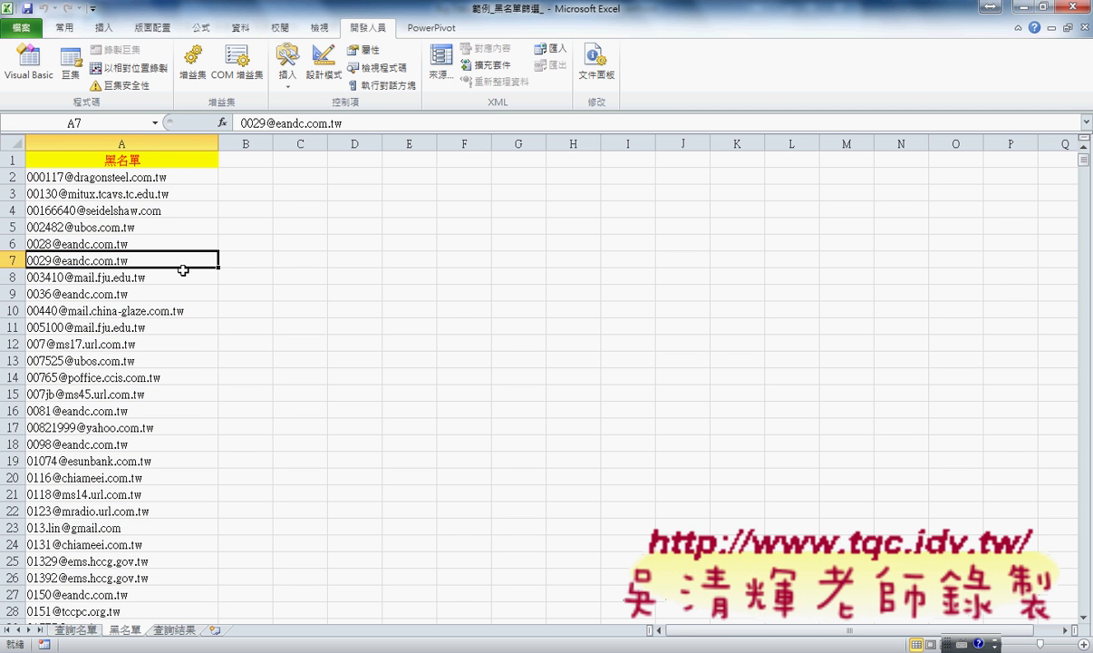
left_click(172, 276)
left_click(171, 294)
left_click(203, 310)
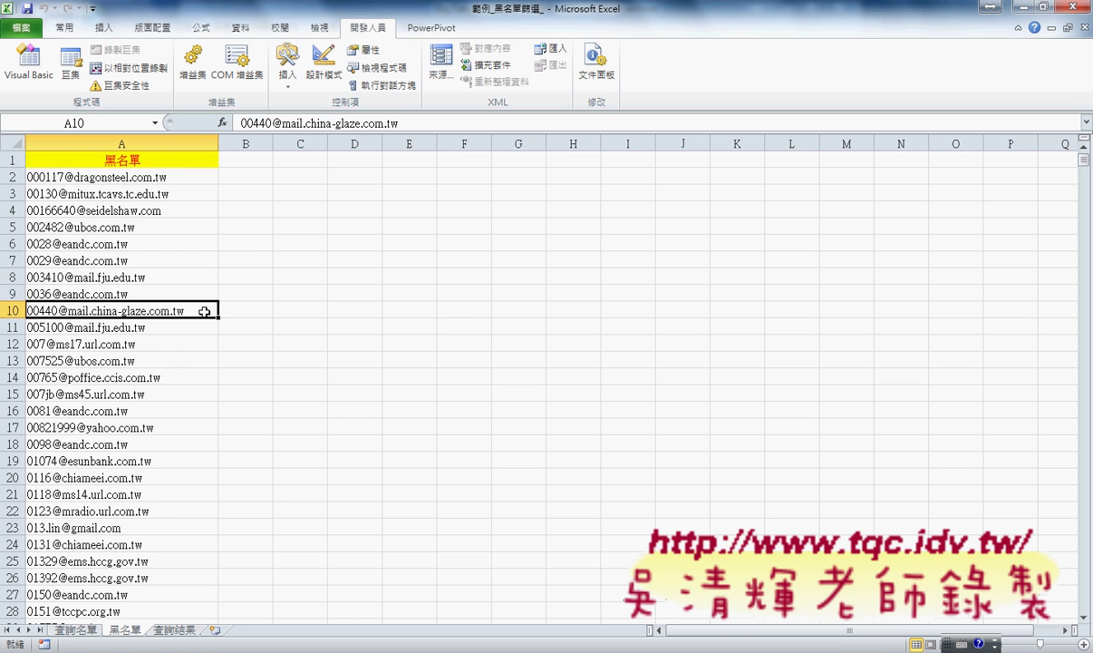
mouse_move(178, 177)
left_mouse_down()
mouse_move(188, 206)
mouse_move(177, 568)
left_mouse_up()
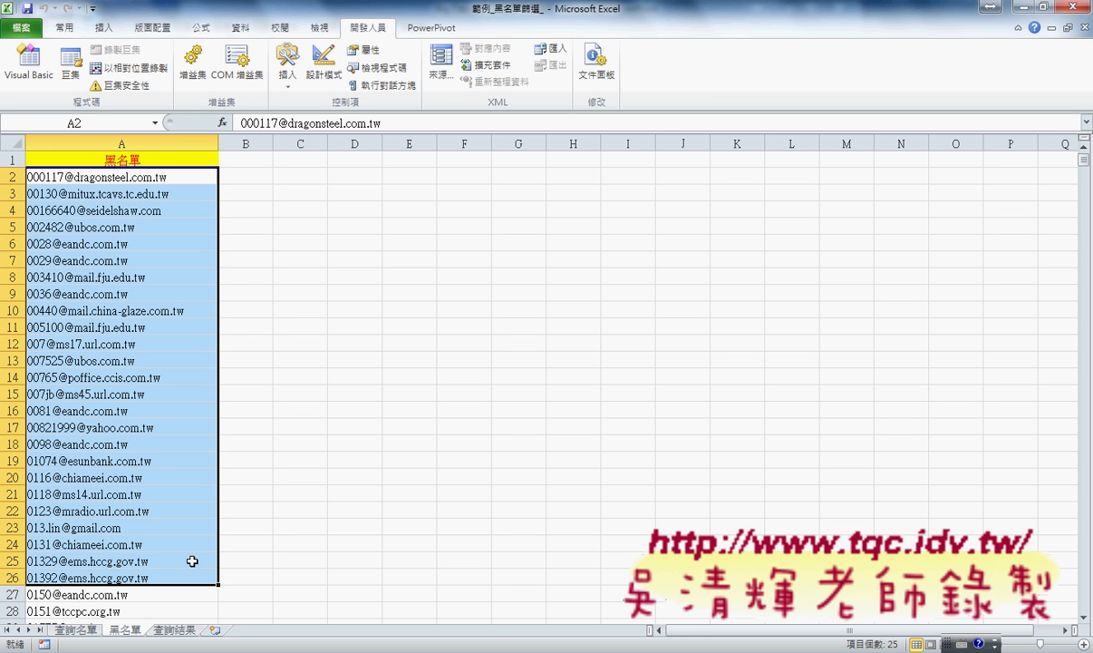
Check the 查詢名單 COUNTIF results, return to 黑名單, and bring back the VBA editor.
left_click(76, 628)
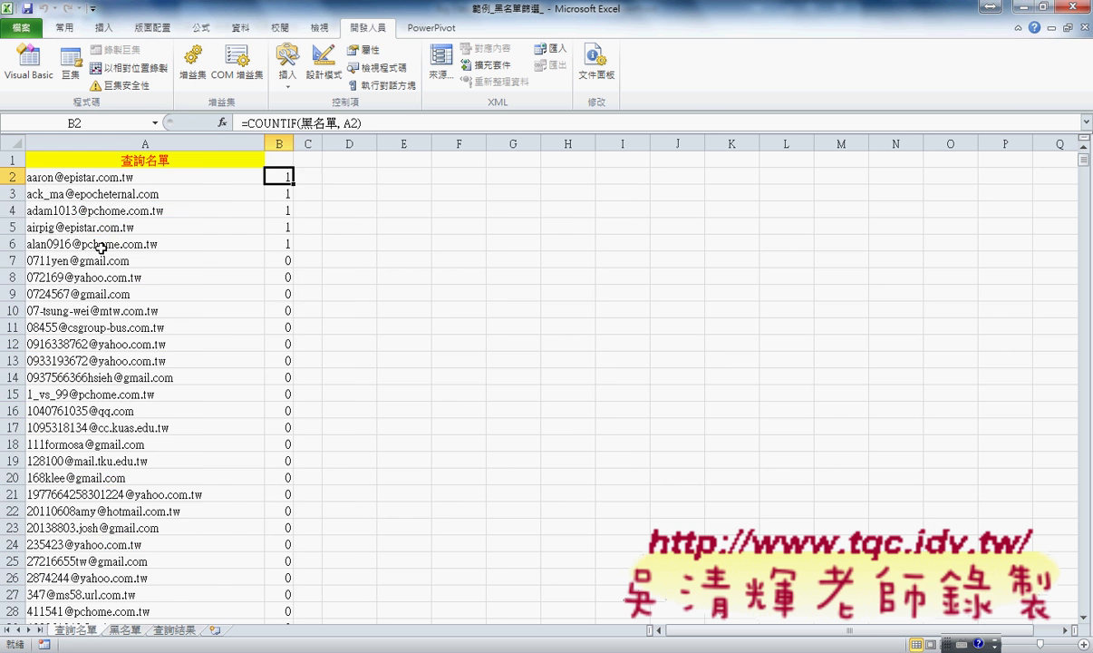
left_click(125, 628)
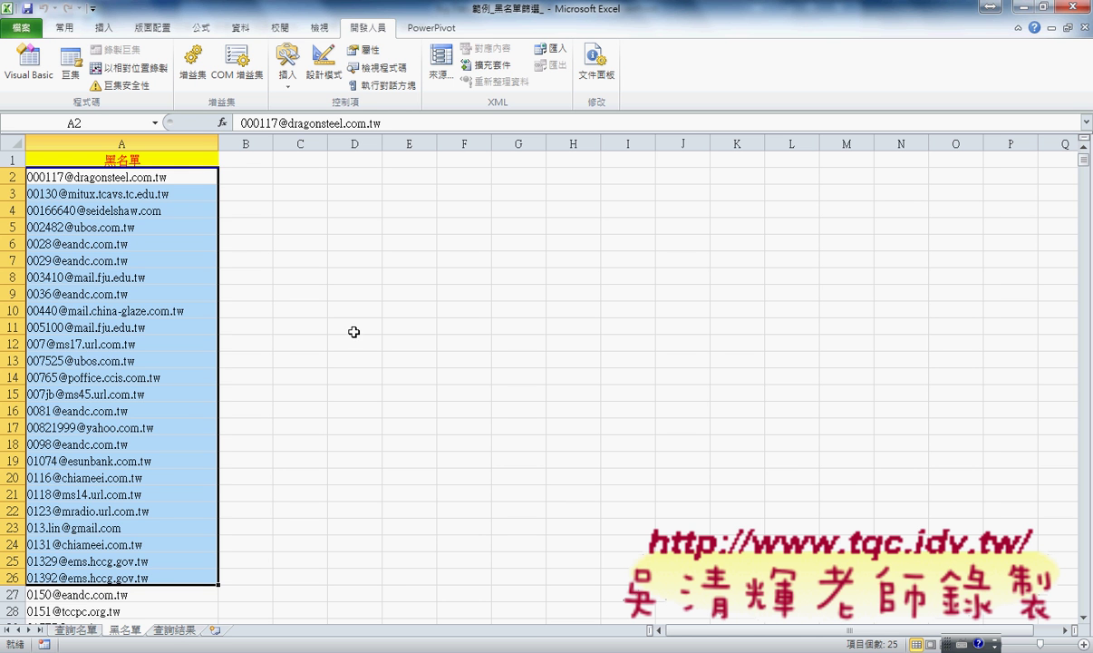
left_click(349, 651)
left_click(424, 594)
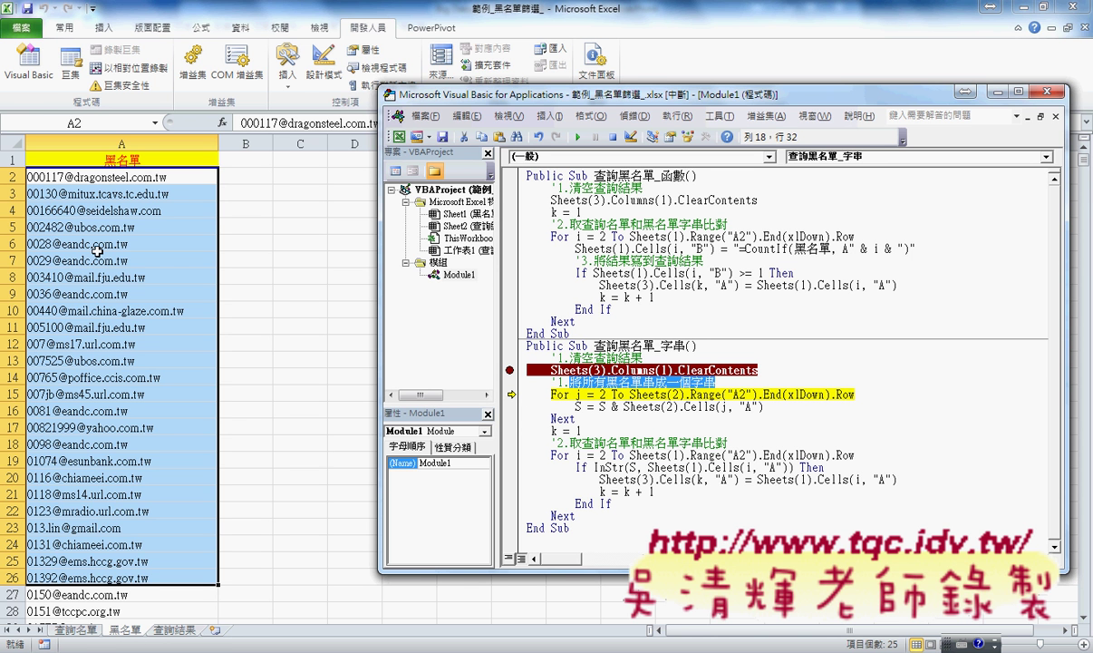
left_click(577, 389)
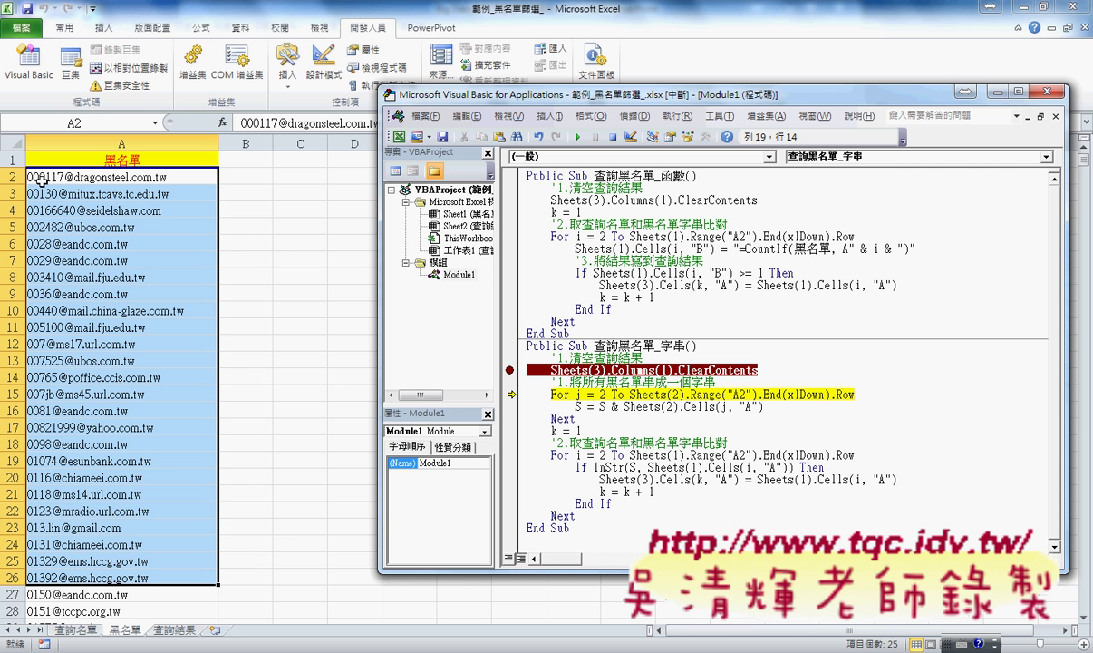
double_click(577, 395)
type("j")
left_click(598, 396)
left_click_drag(624, 395, 854, 395)
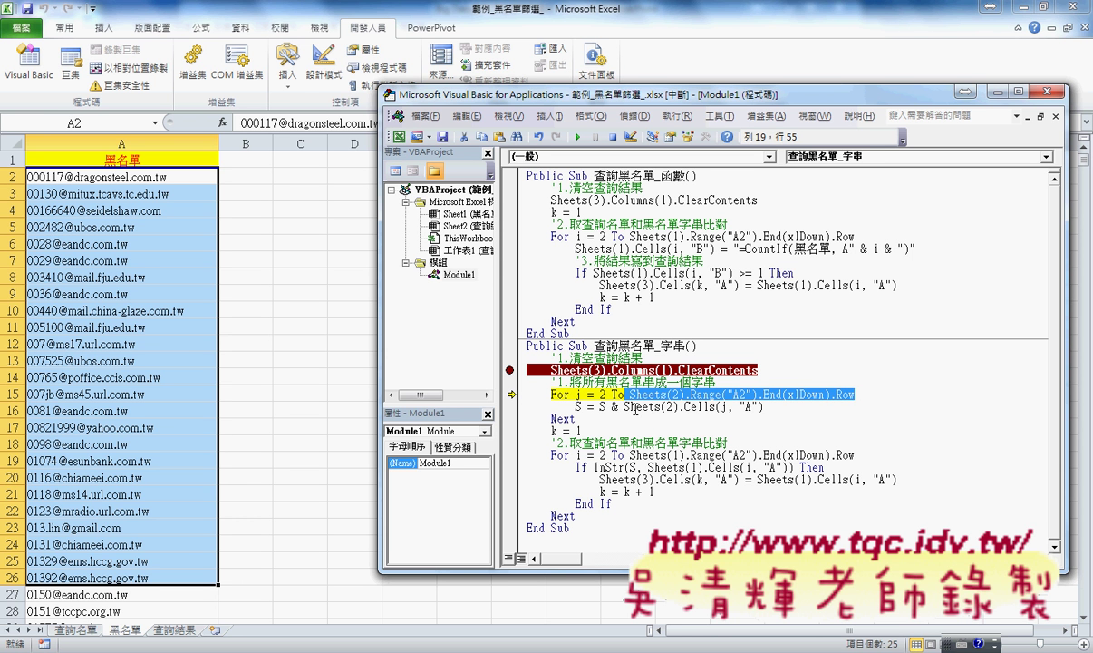
left_click(580, 406)
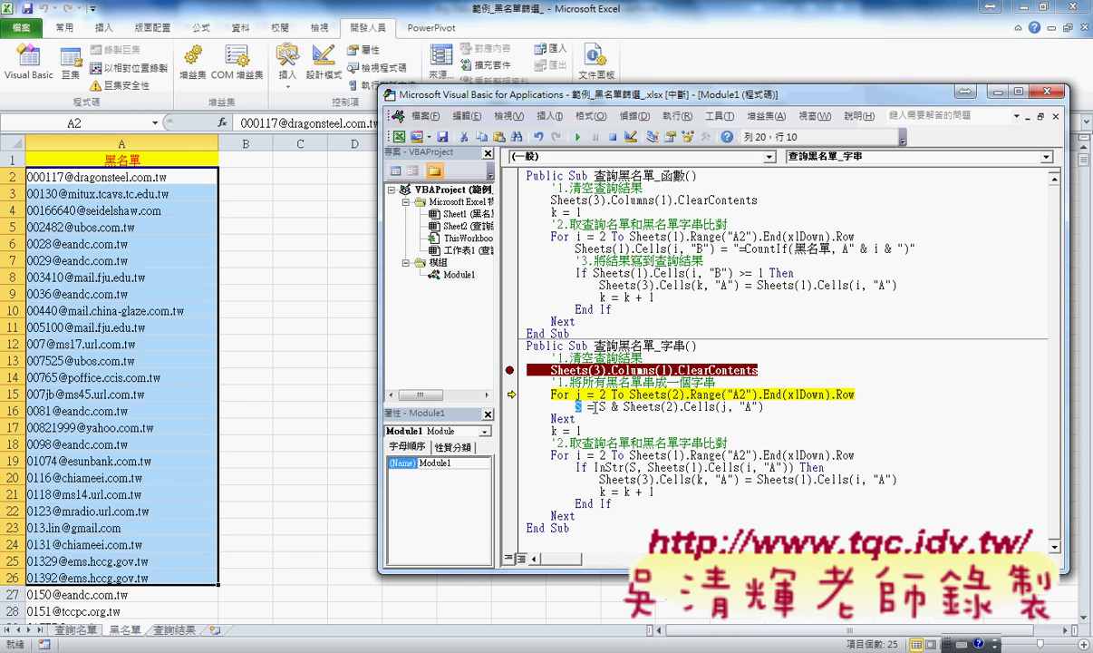
left_click_drag(595, 407, 625, 408)
left_click_drag(624, 407, 763, 407)
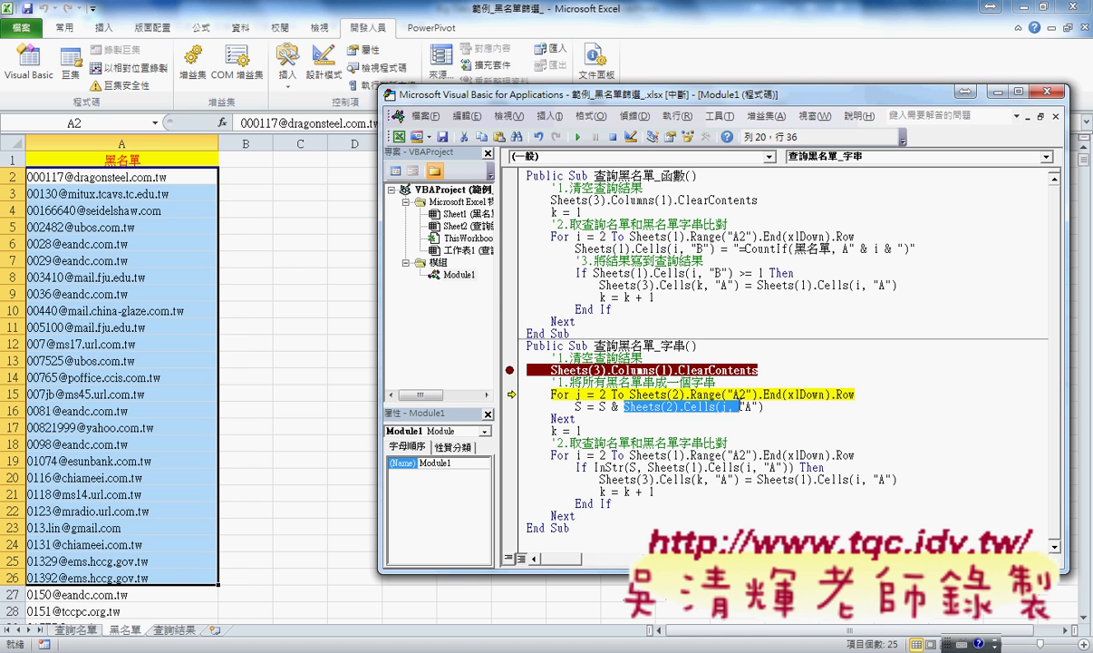
left_click_drag(526, 425, 519, 393)
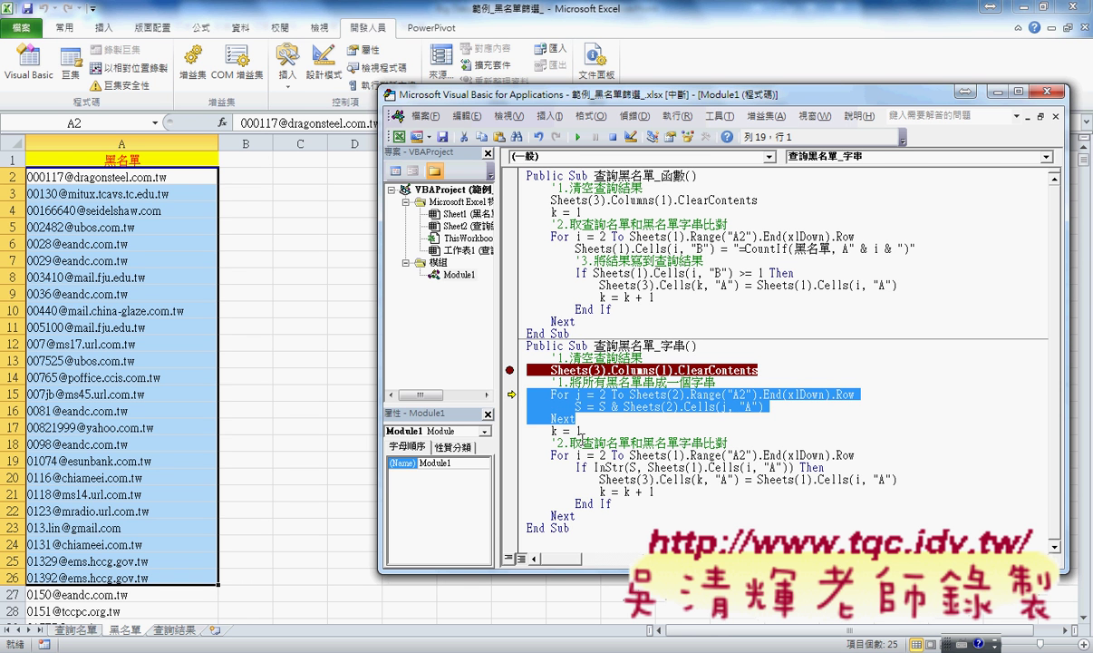
left_click_drag(581, 431, 526, 431)
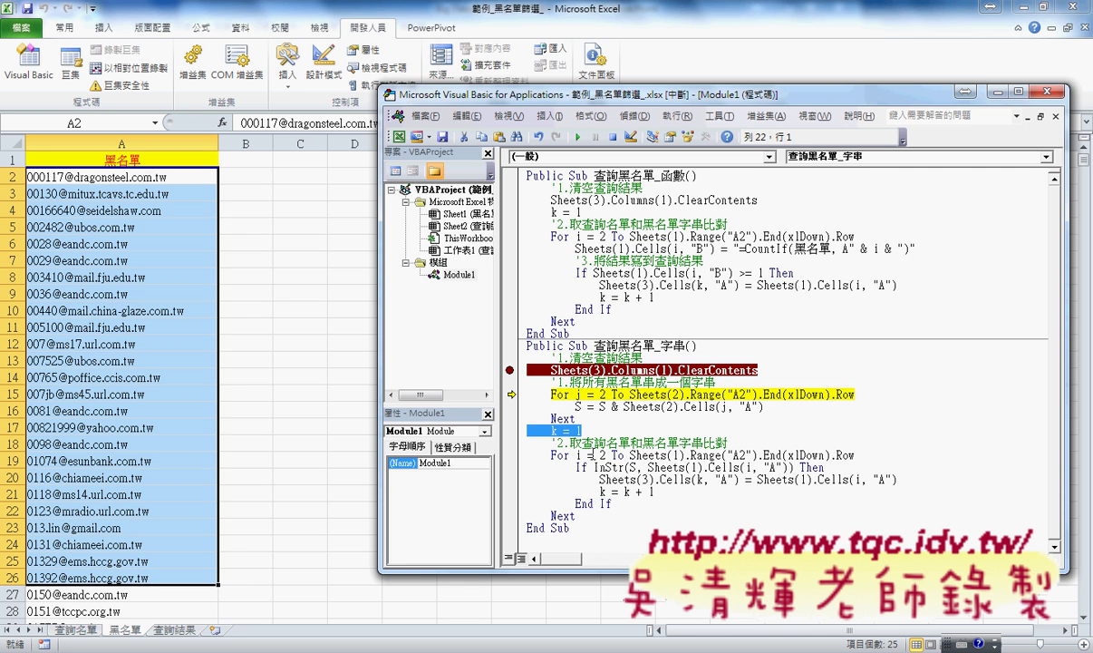
left_click_drag(629, 455, 858, 455)
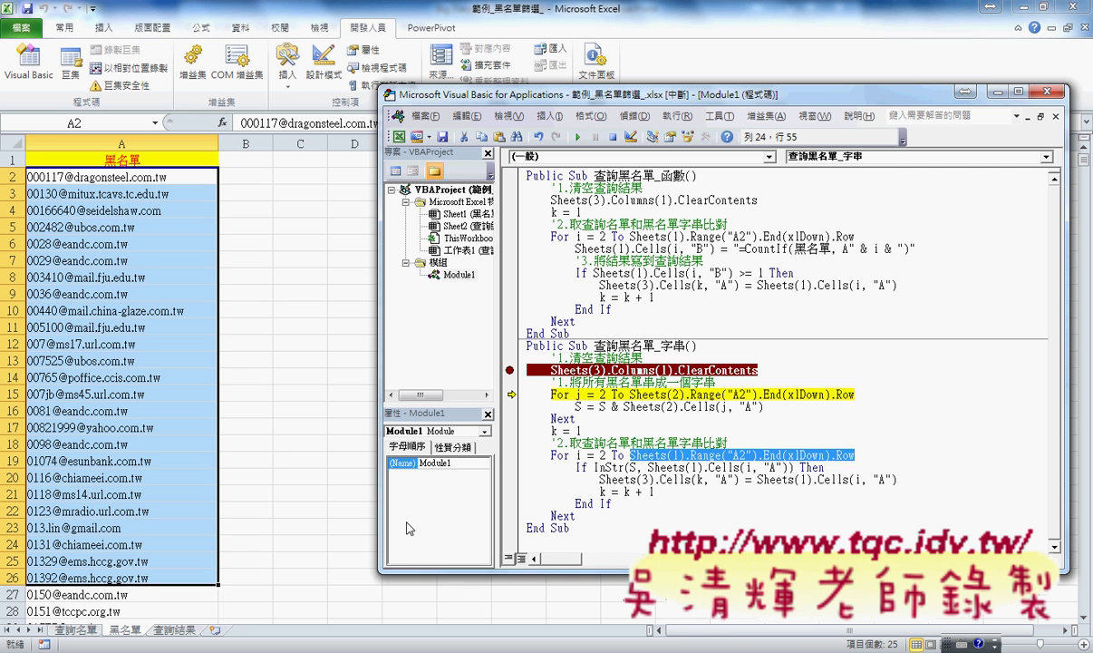
left_click(596, 467)
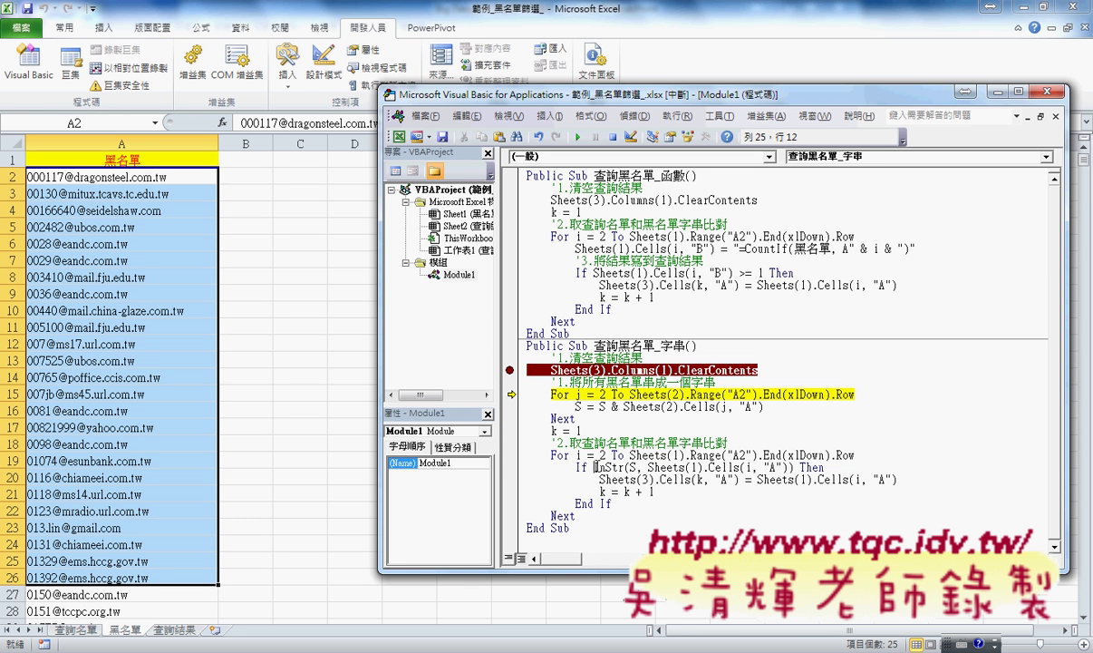
double_click(603, 467)
key("Left")
type("vba")
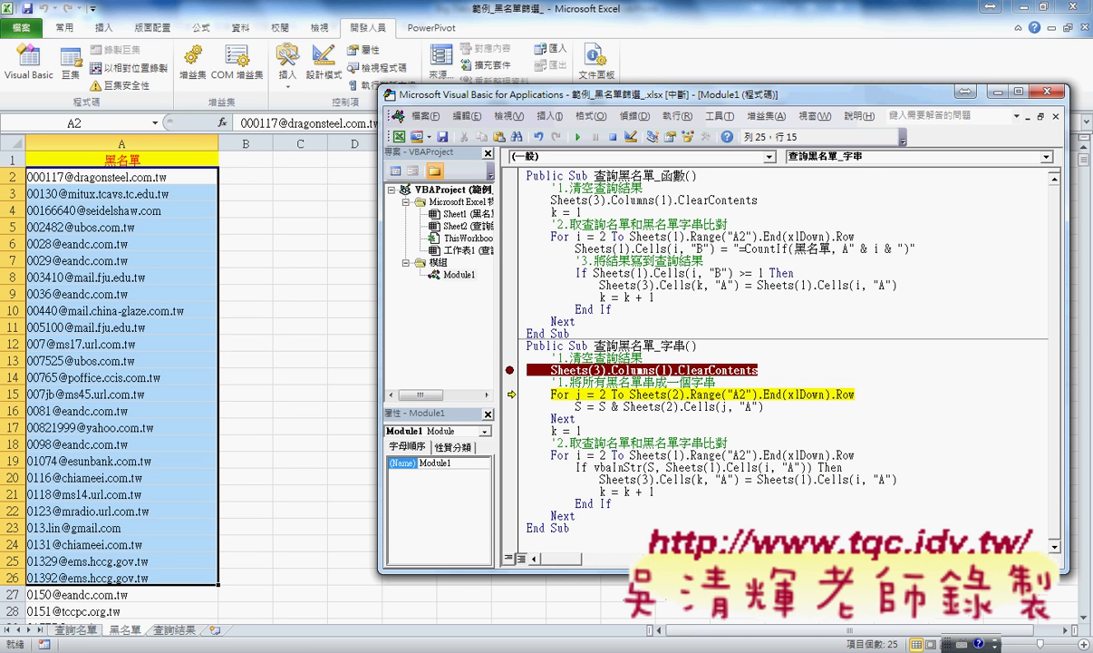
type(".")
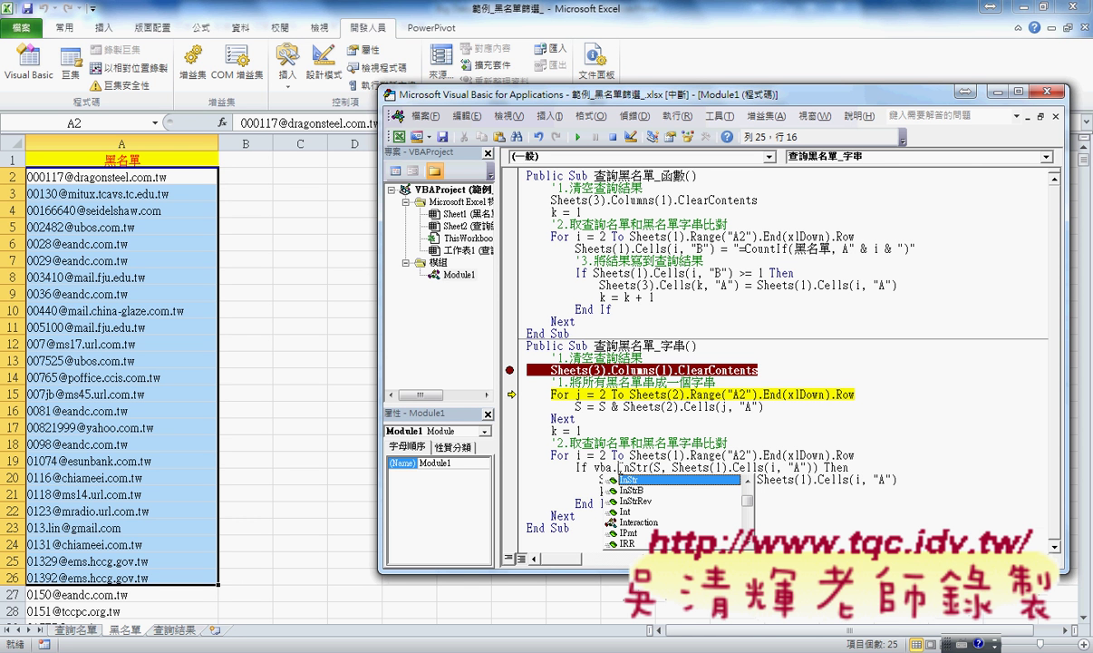
double_click(604, 467)
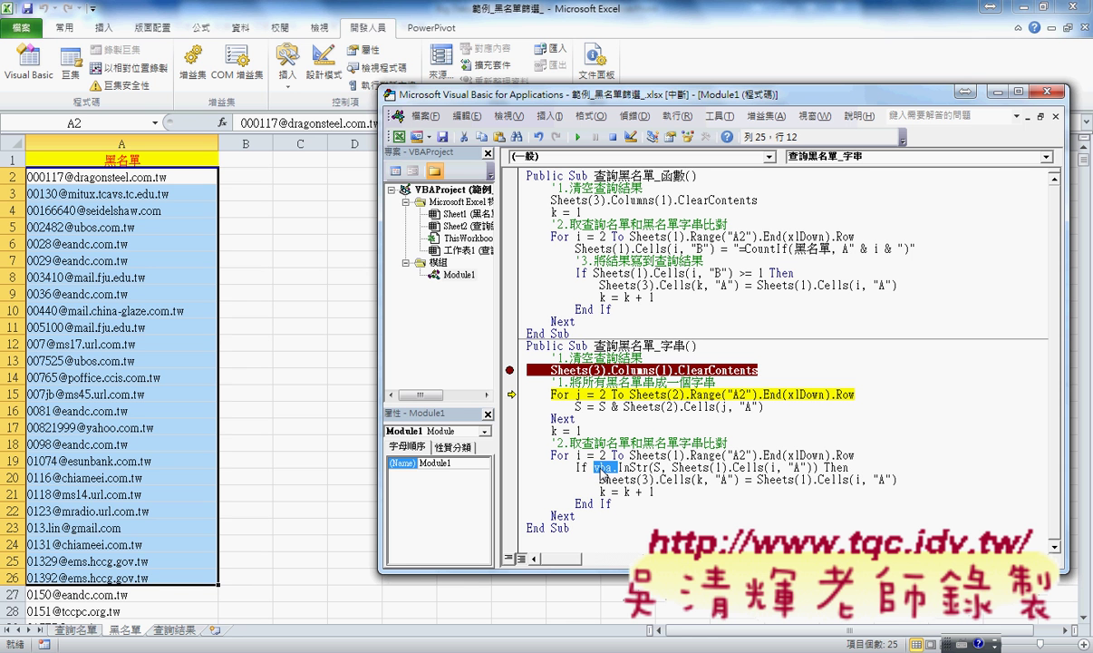
key("Delete")
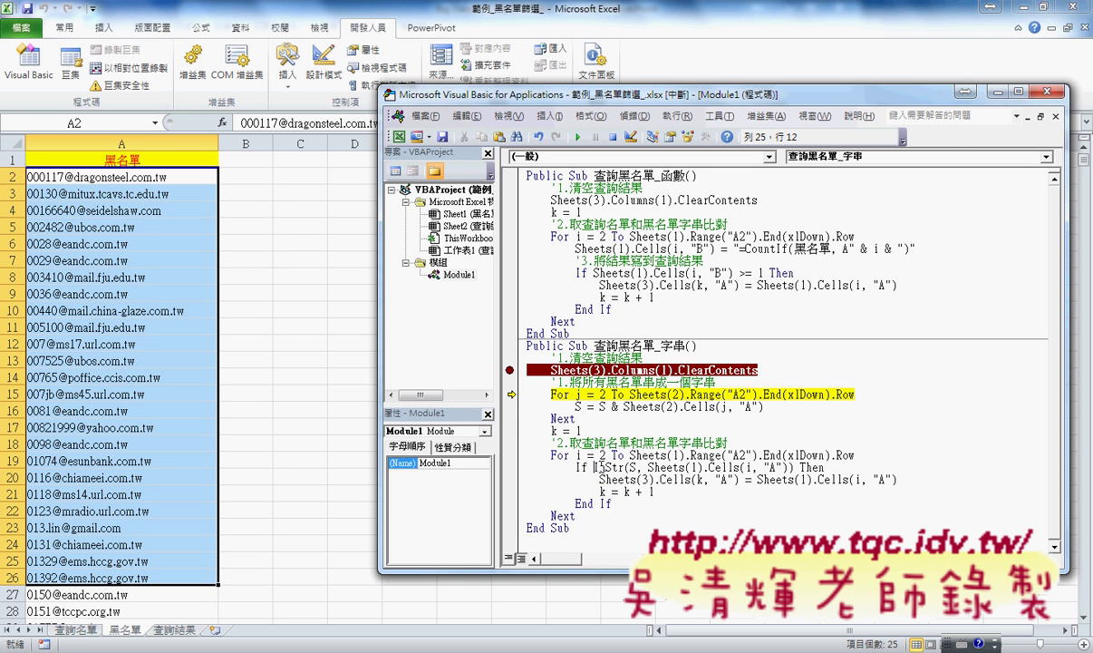
left_click_drag(595, 467, 794, 467)
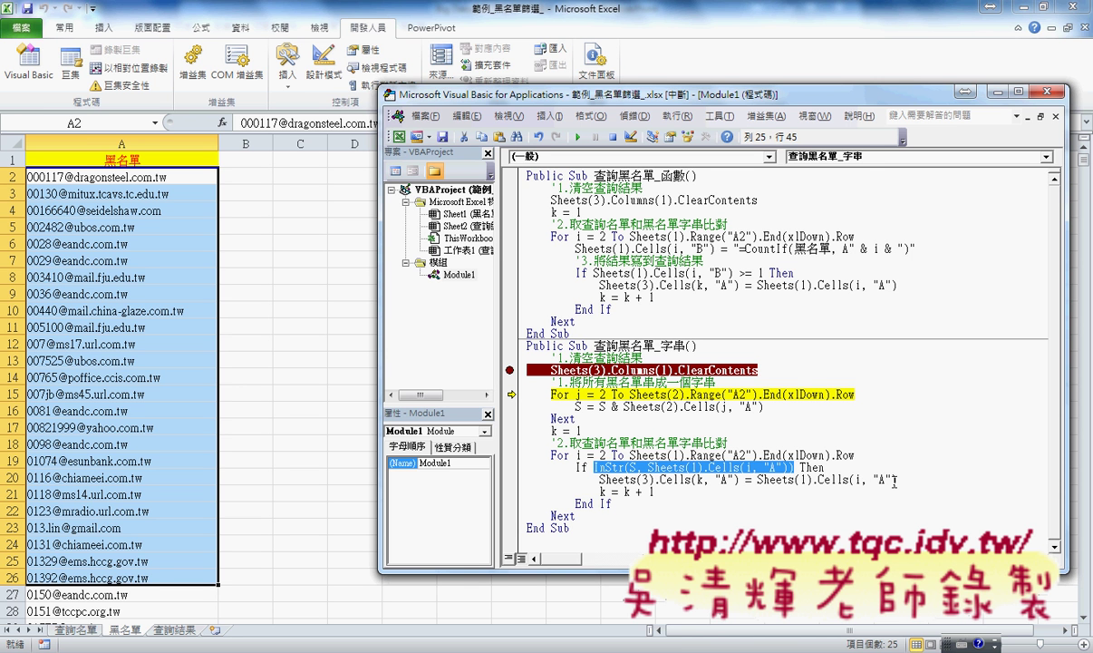
left_click_drag(898, 479, 754, 479)
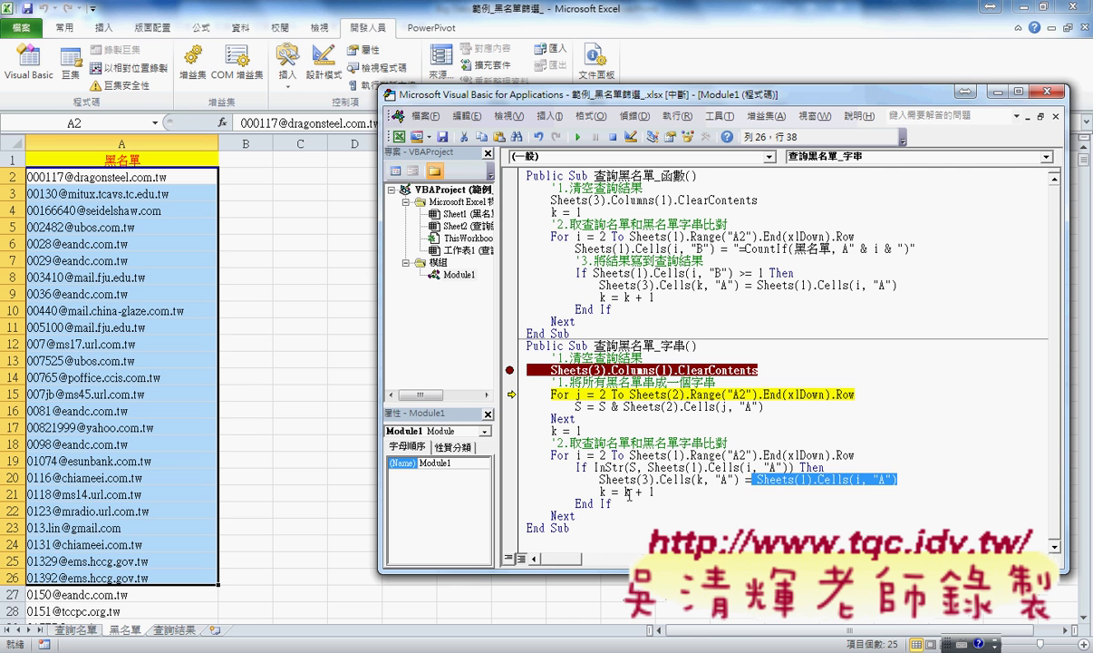
left_click_drag(811, 478, 757, 478)
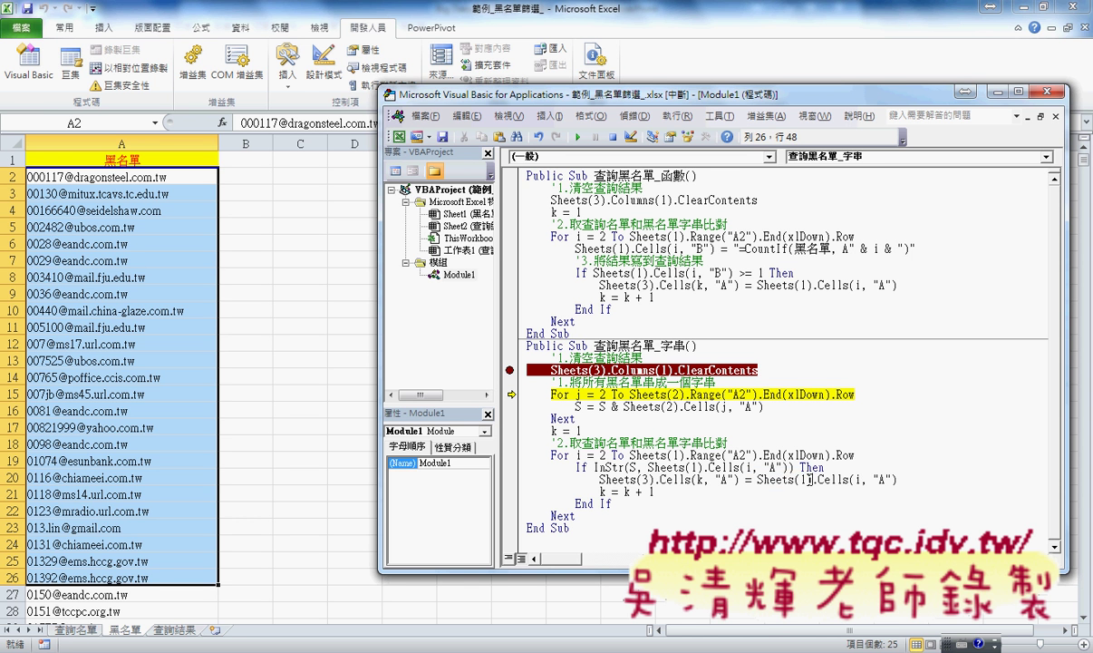
left_click_drag(652, 479, 599, 478)
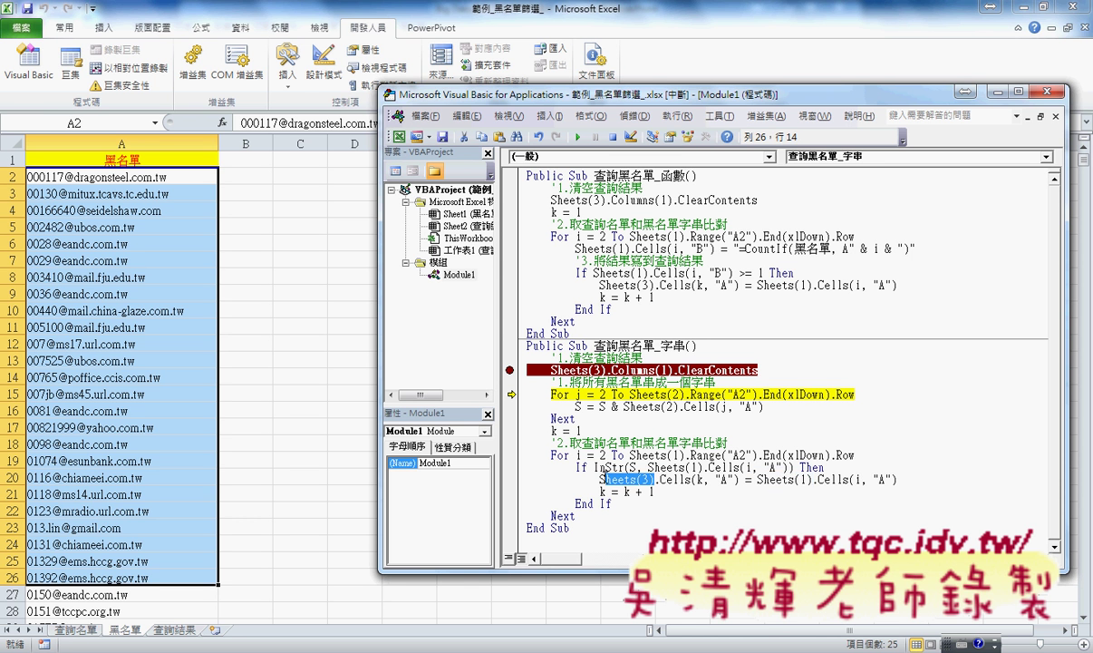
double_click(697, 479)
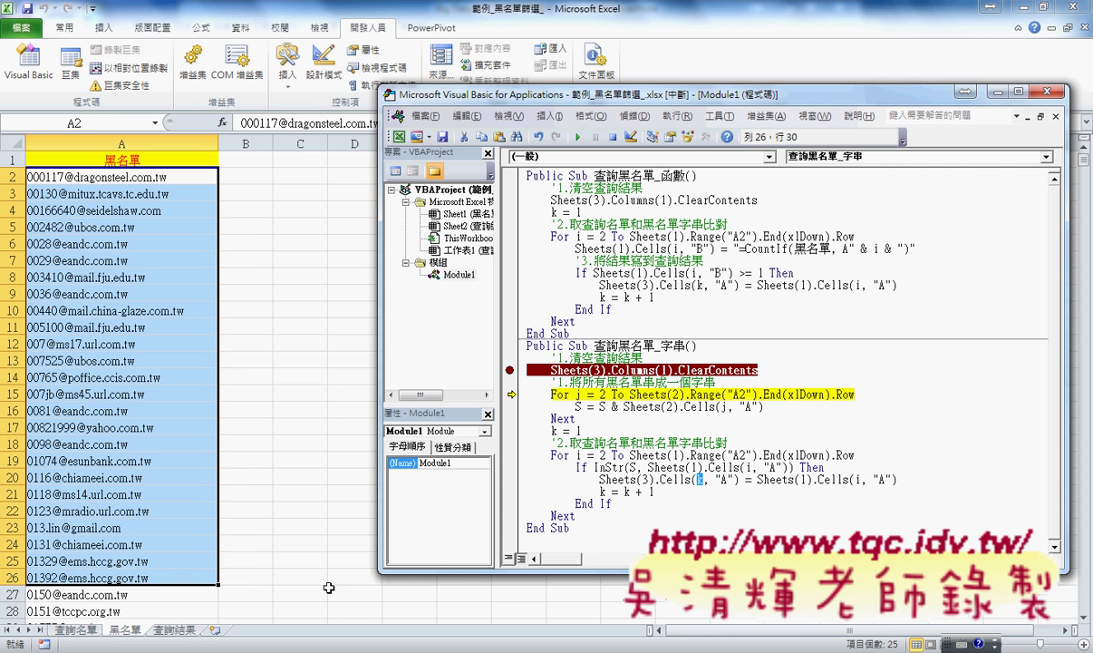
mouse_move(593, 418)
left_mouse_down()
mouse_move(528, 395)
mouse_move(528, 382)
left_mouse_up()
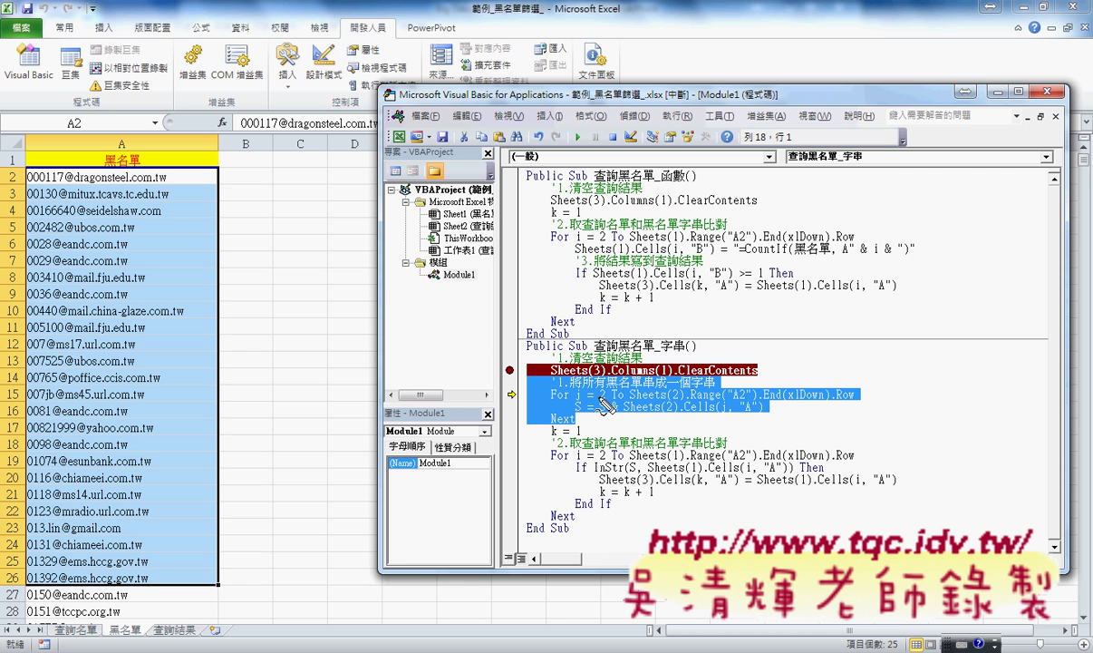
Highlight the paused first loop that concatenates every blacklist entry into S.
mouse_move(594, 433)
left_mouse_down()
mouse_move(873, 392)
mouse_move(581, 424)
left_mouse_up()
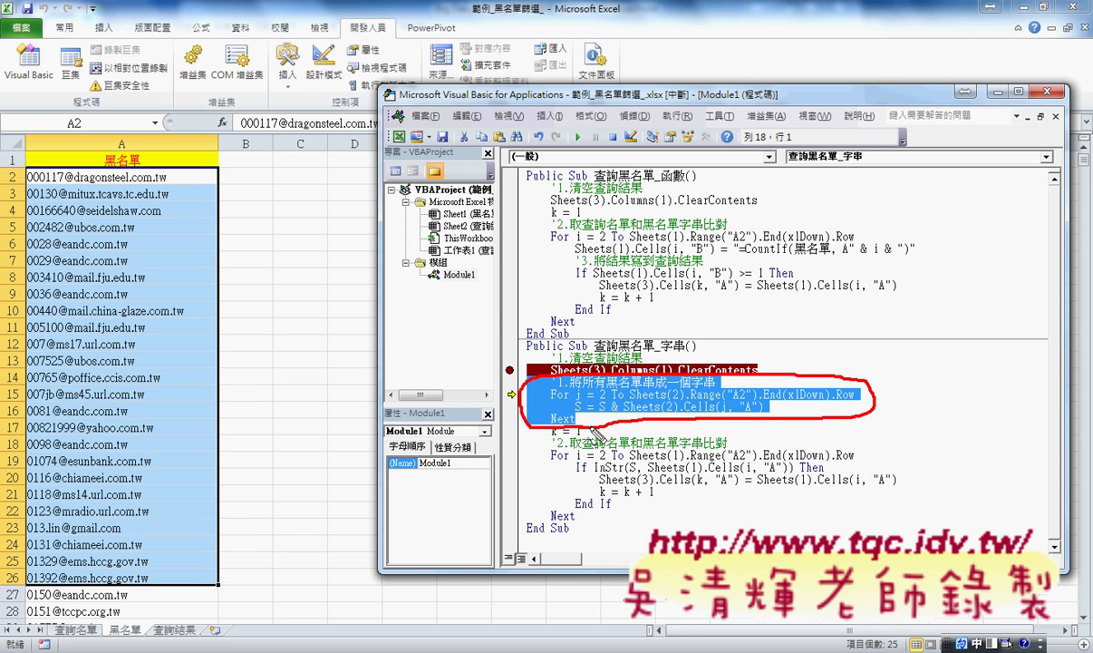
left_click_drag(596, 472, 608, 473)
key("Escape")
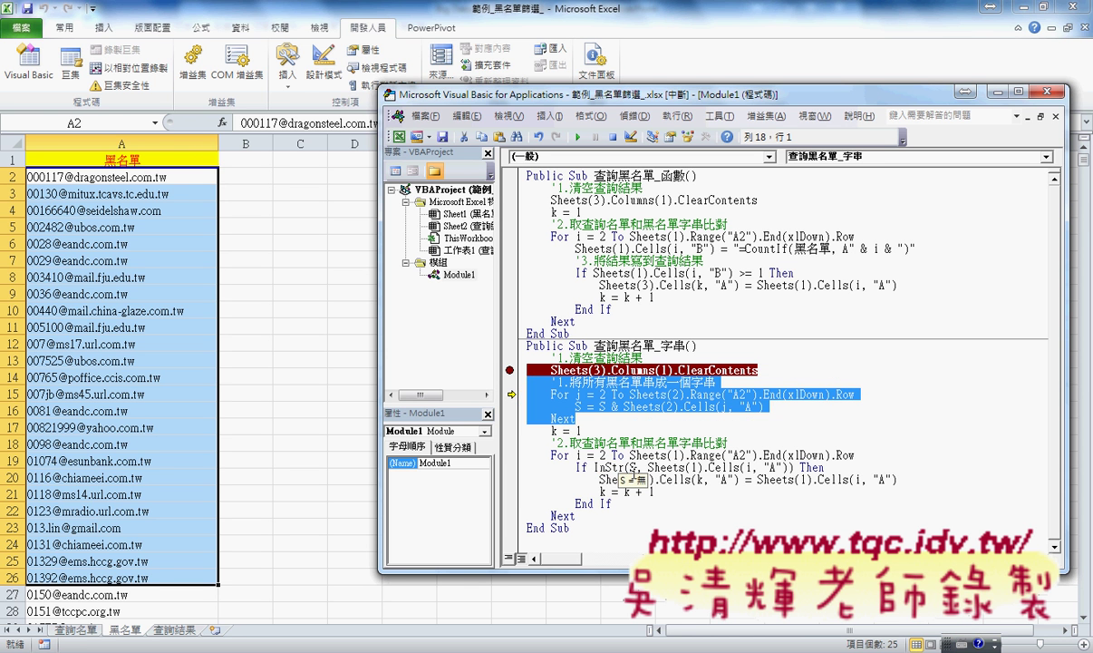
Clear the ClearContents breakpoint and let the paused macro run to completion.
left_click(509, 370)
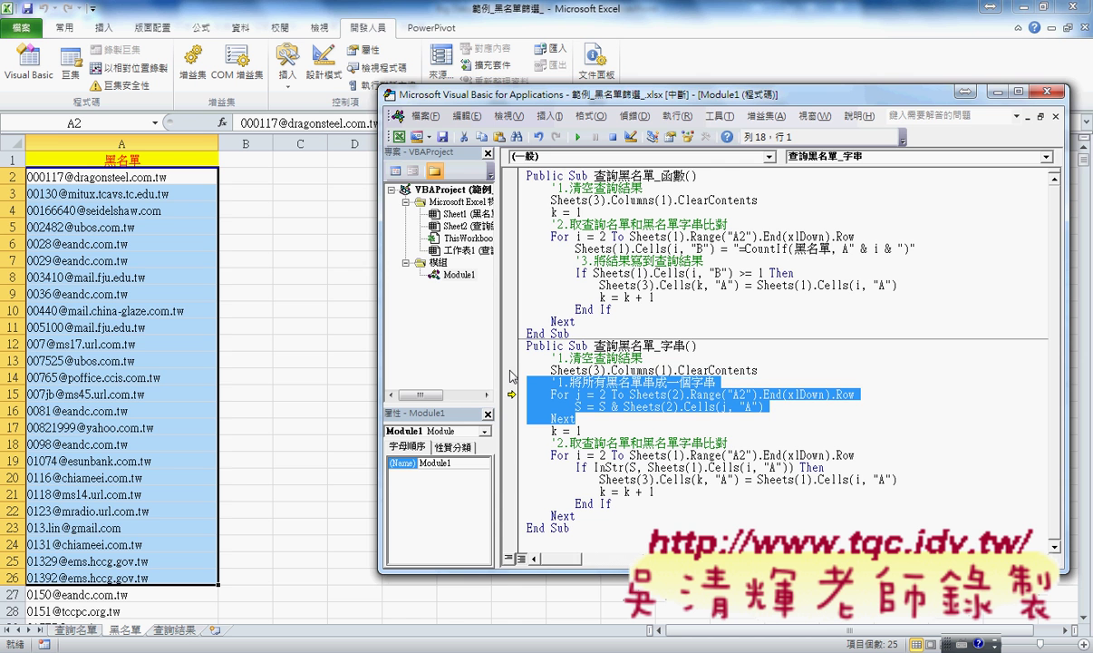
key("F5")
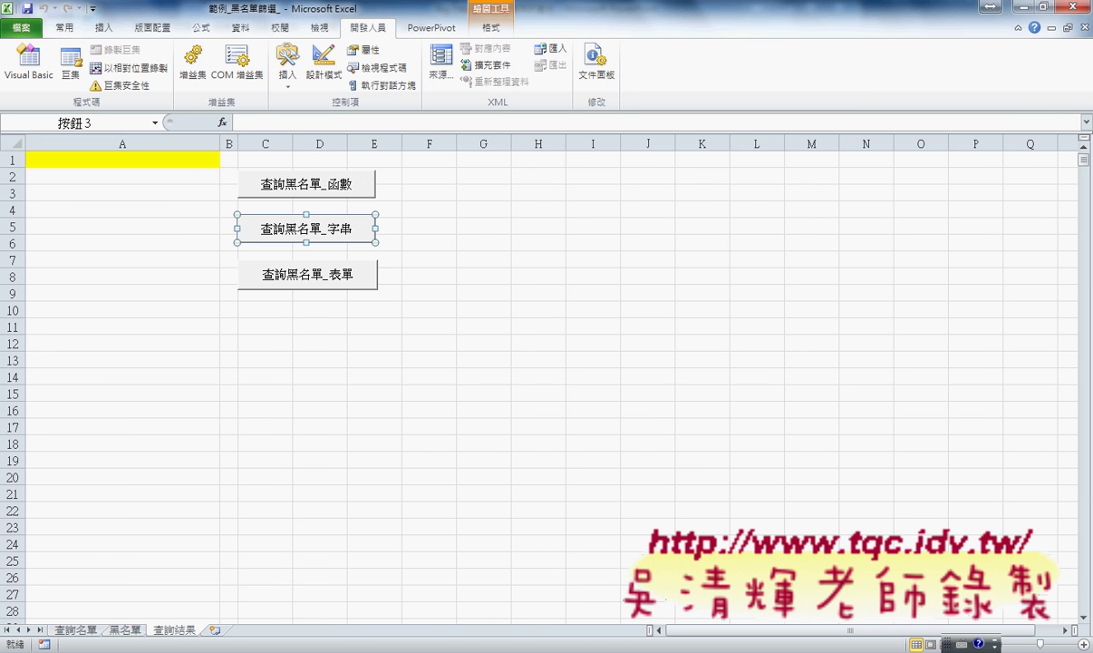
left_click(424, 590)
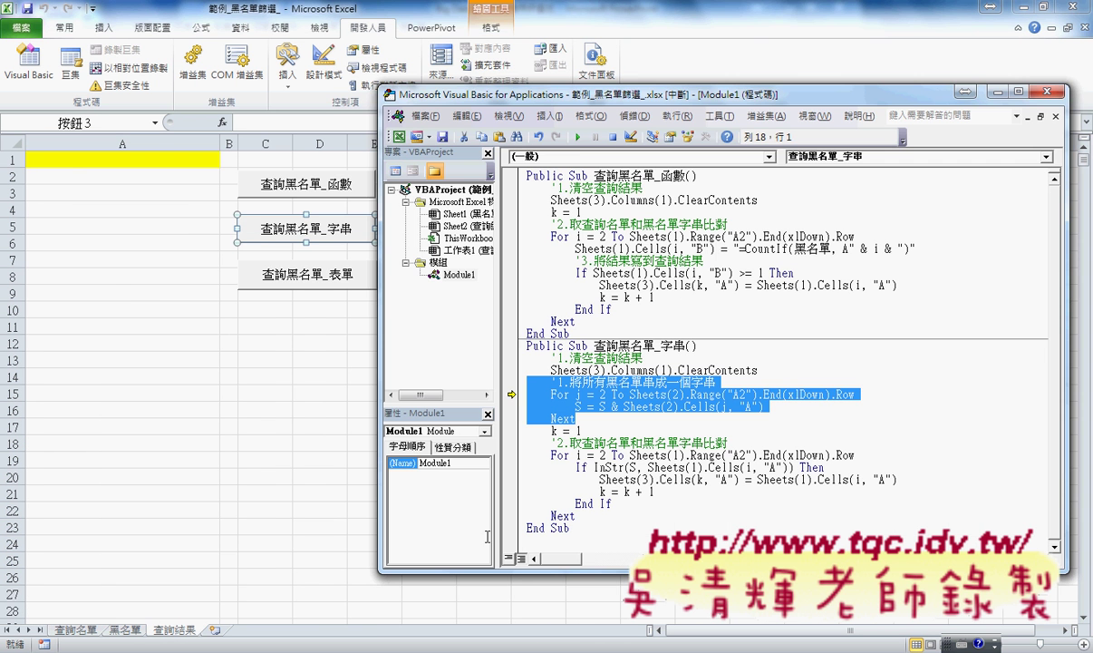
left_click(578, 136)
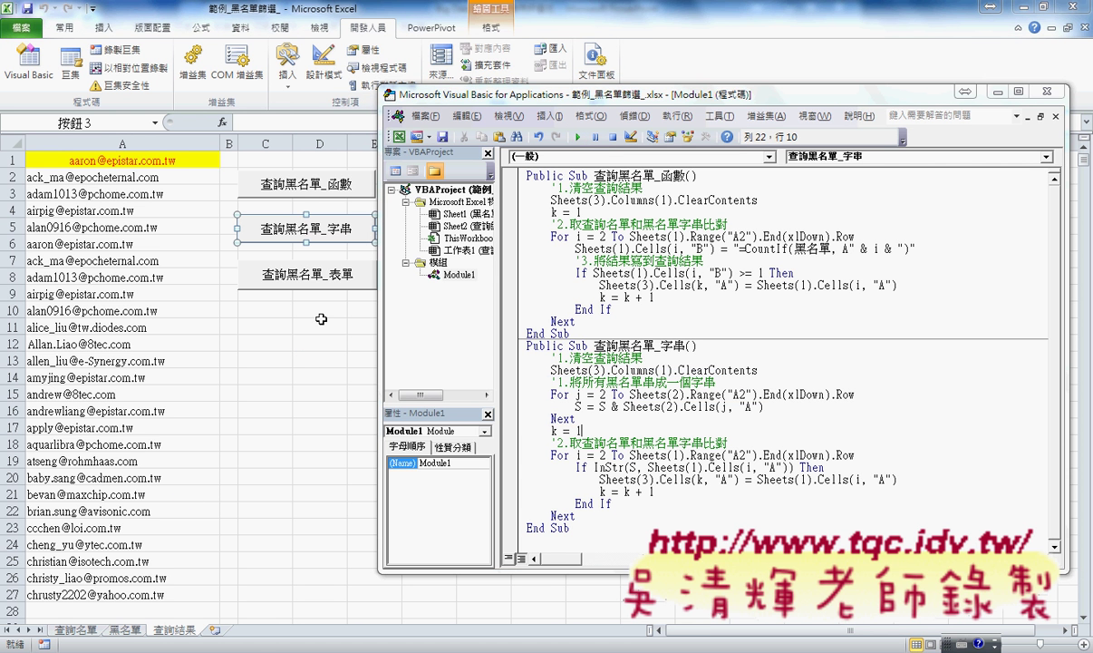
Run 查詢黑名單_字串 again to refill 查詢結果 with 27 addresses, then close the editor.
left_click(691, 395)
left_click(577, 137)
left_click_drag(528, 430, 520, 385)
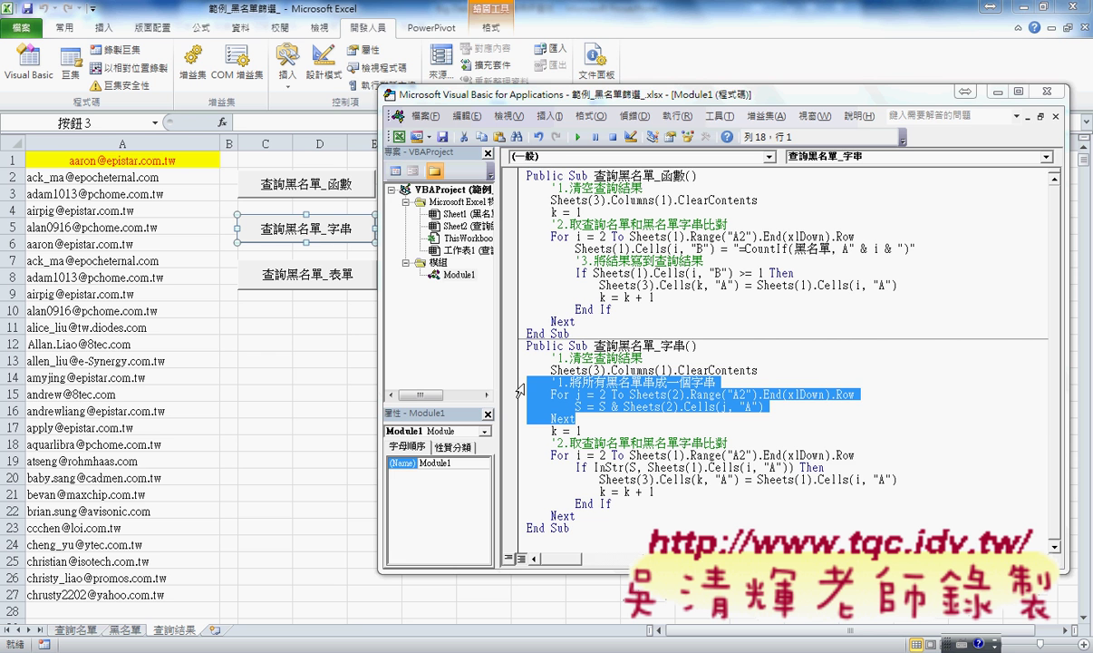
key("alt+F11")
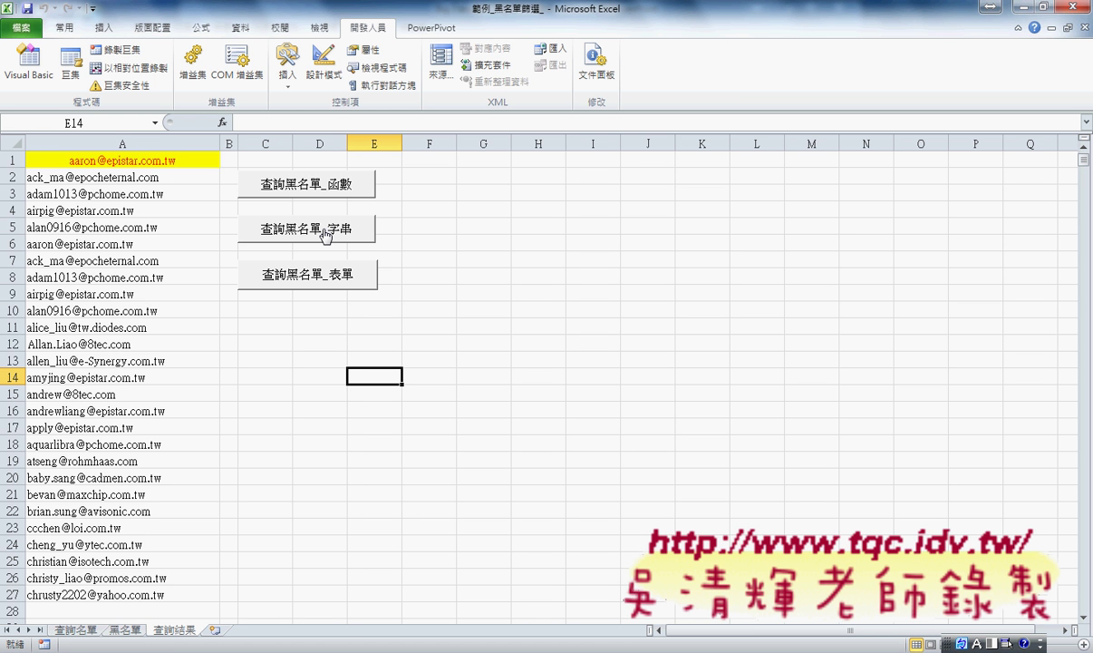
Run the 查詢黑名單_字串 button, then find the 查詢黑名單_表單 button gives a cannot-run-macro error.
left_click(266, 220)
left_click(347, 285)
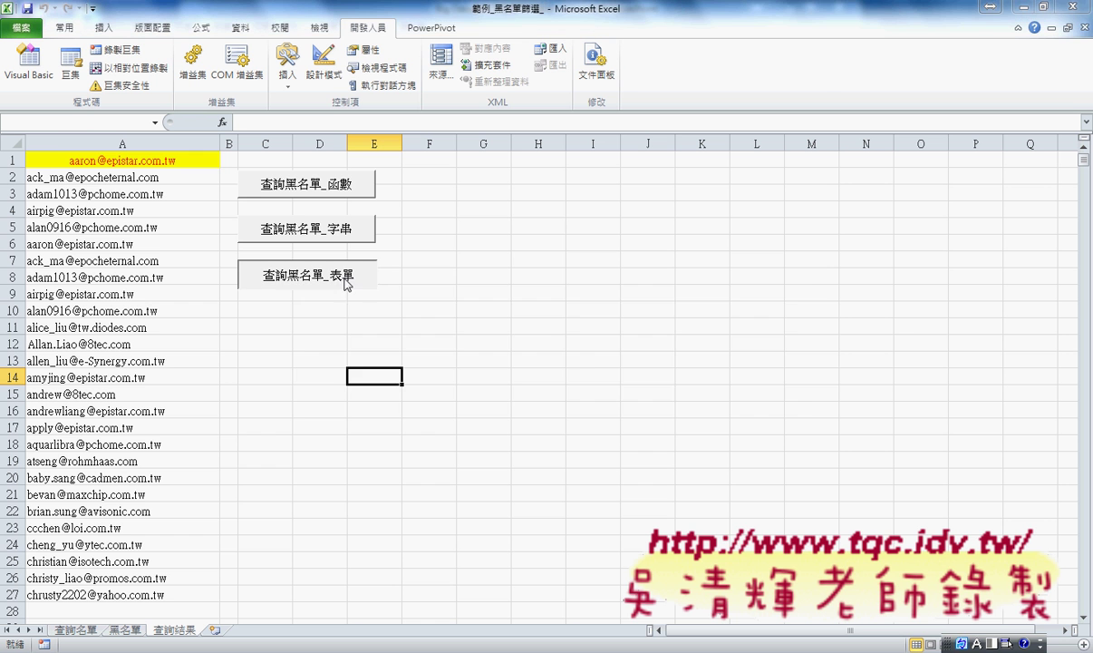
left_click(551, 361)
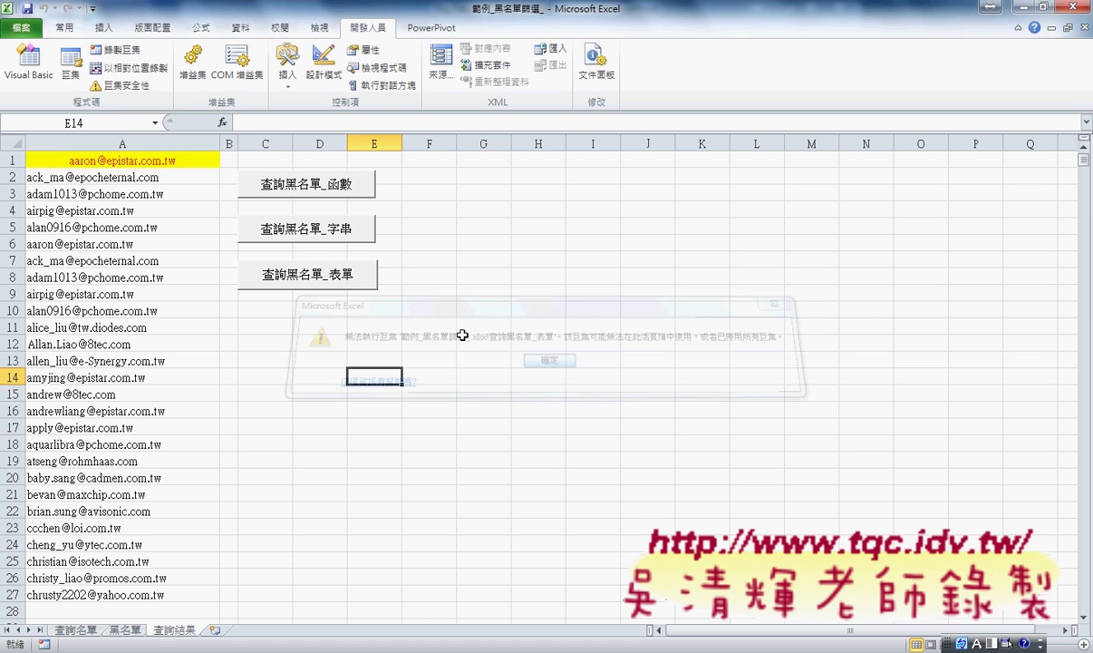
right_click(349, 273)
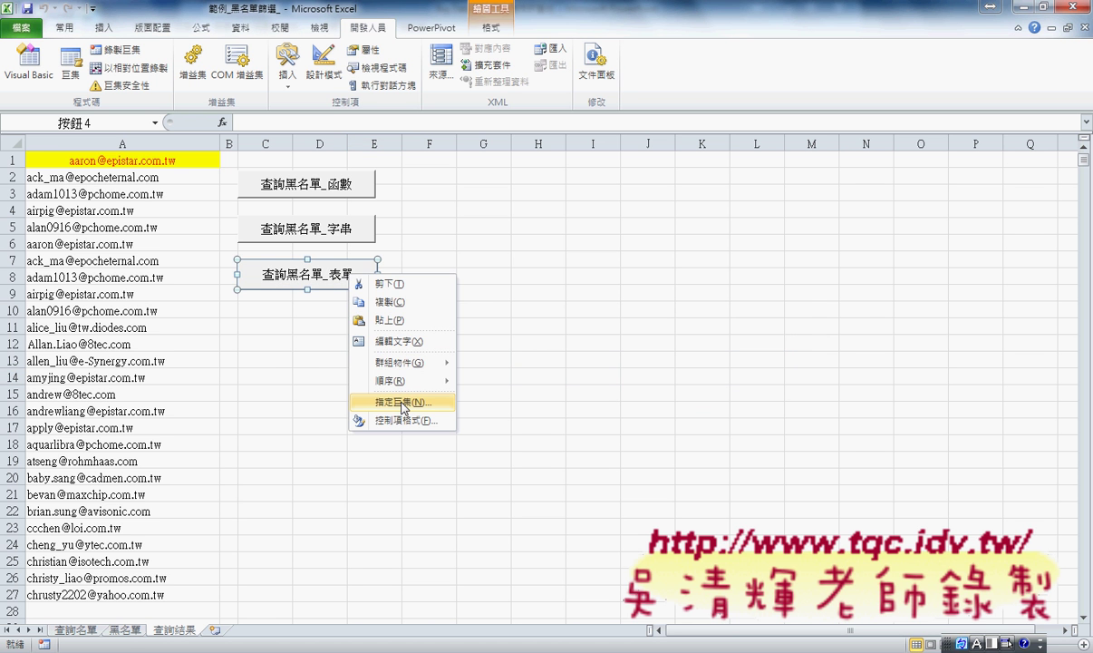
Copy the 查詢黑名單_表單 procedure from the Google Docs code notes.
left_click(227, 649)
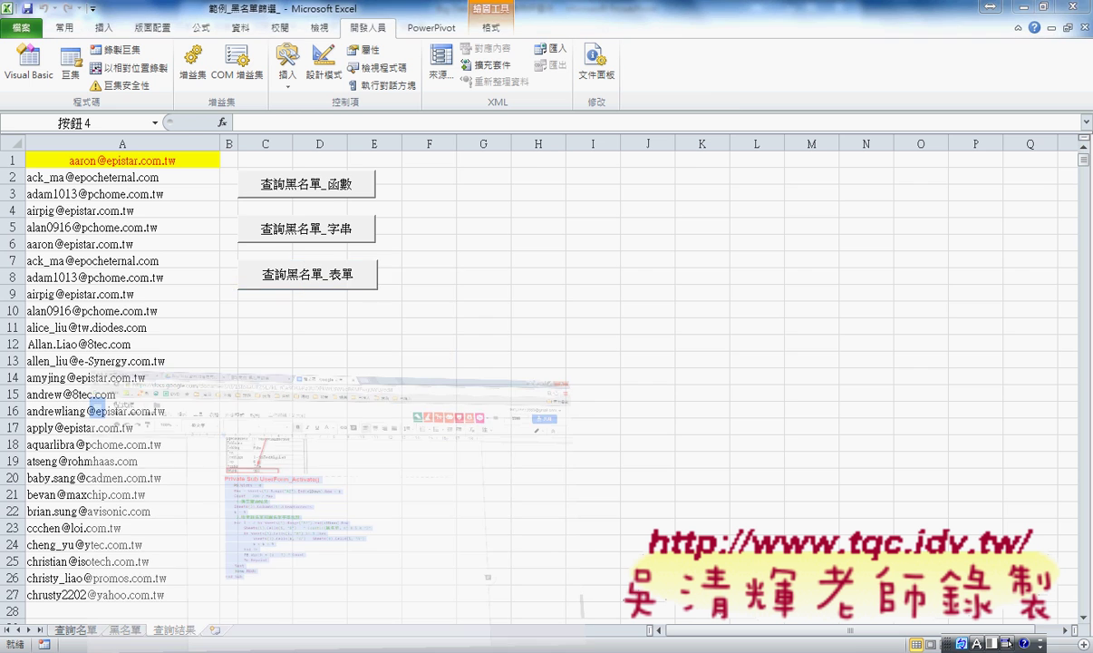
scroll(340, 444, "up", 3)
scroll(380, 398, "up", 2)
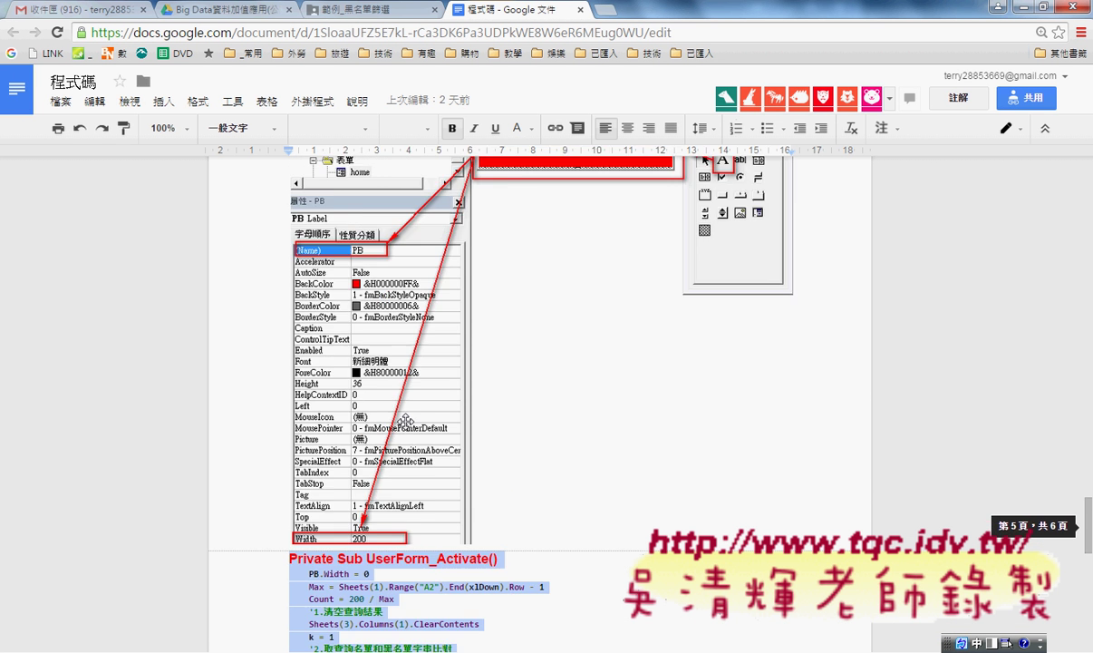
scroll(399, 408, "up", 2)
left_click_drag(340, 367, 290, 341)
key("ctrl+c")
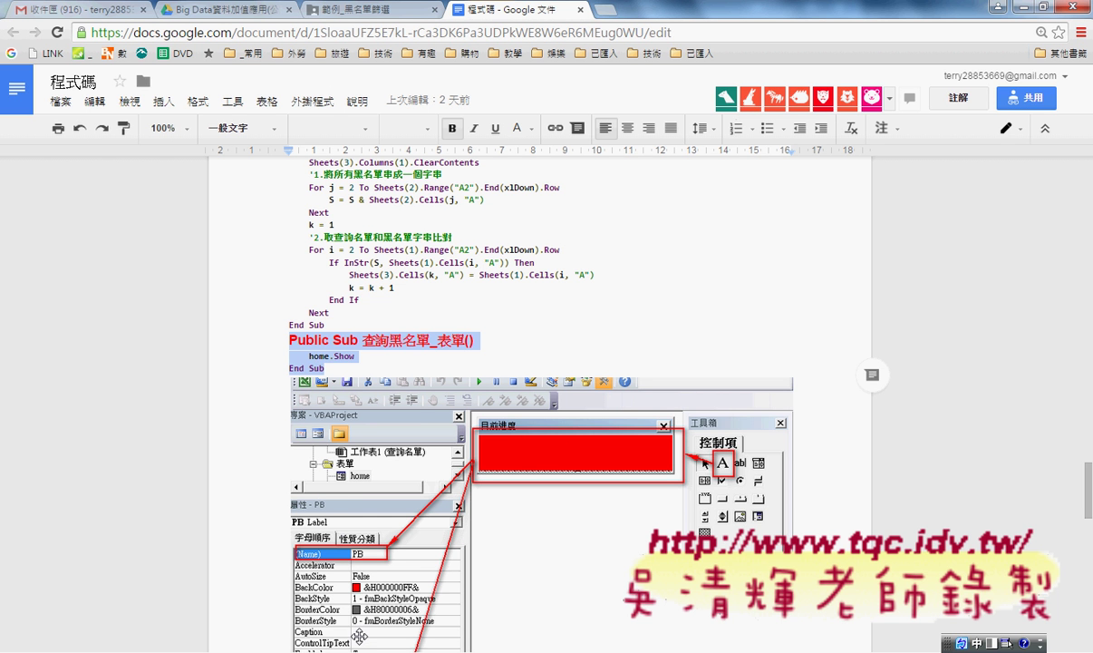
mouse_move(354, 639)
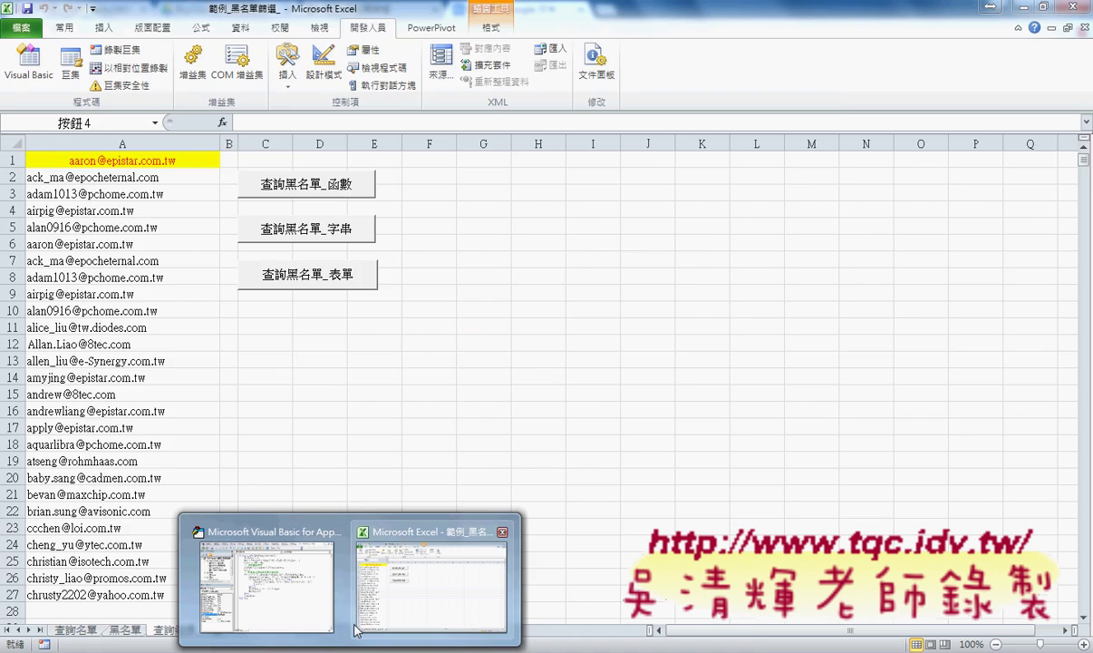
Look over the home progress-bar form design, then return to the Excel sheet.
left_click(263, 584)
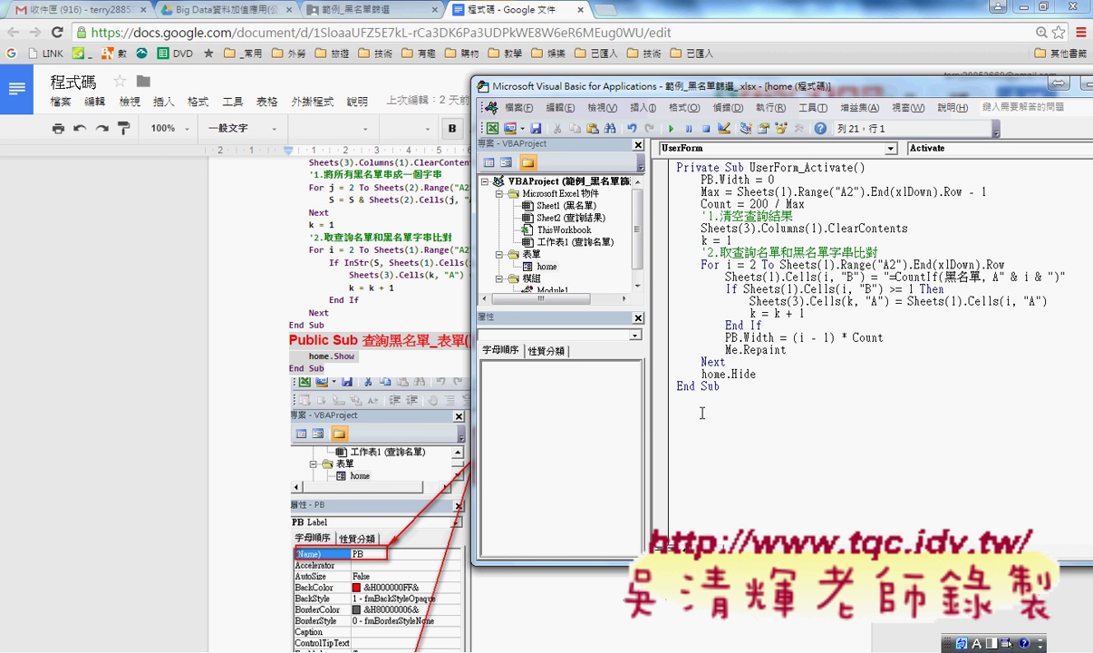
key("shift+F7")
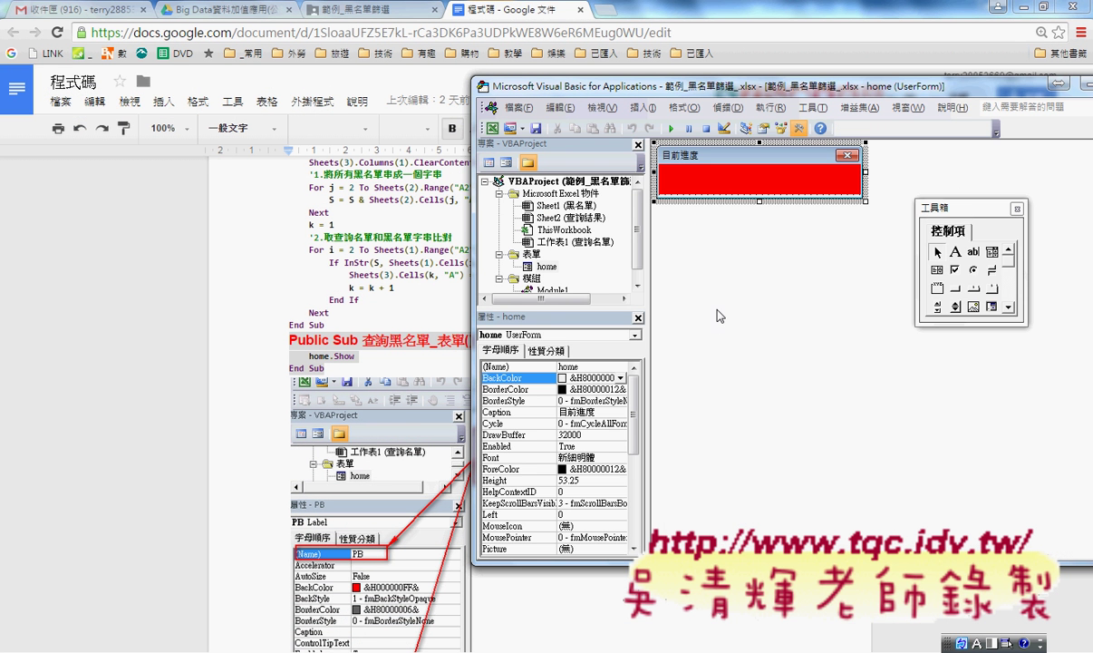
left_click(1025, 9)
key("alt+F11")
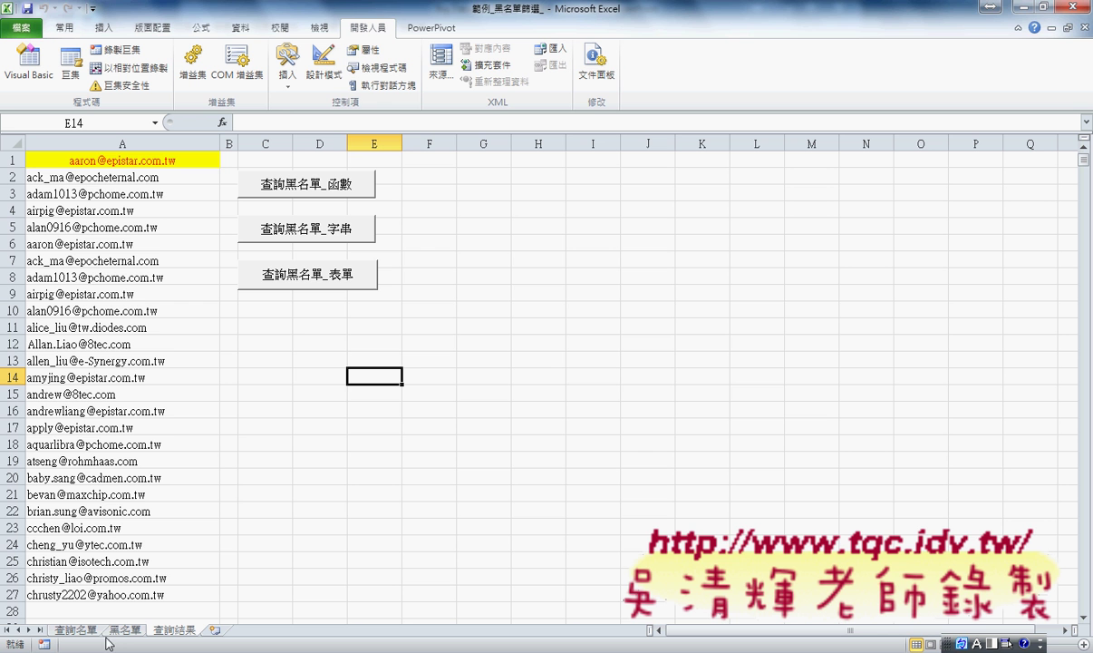
Retry the 查詢黑名單_表單 button, dismiss its macro error, and cancel Assign Macro.
left_click(311, 270)
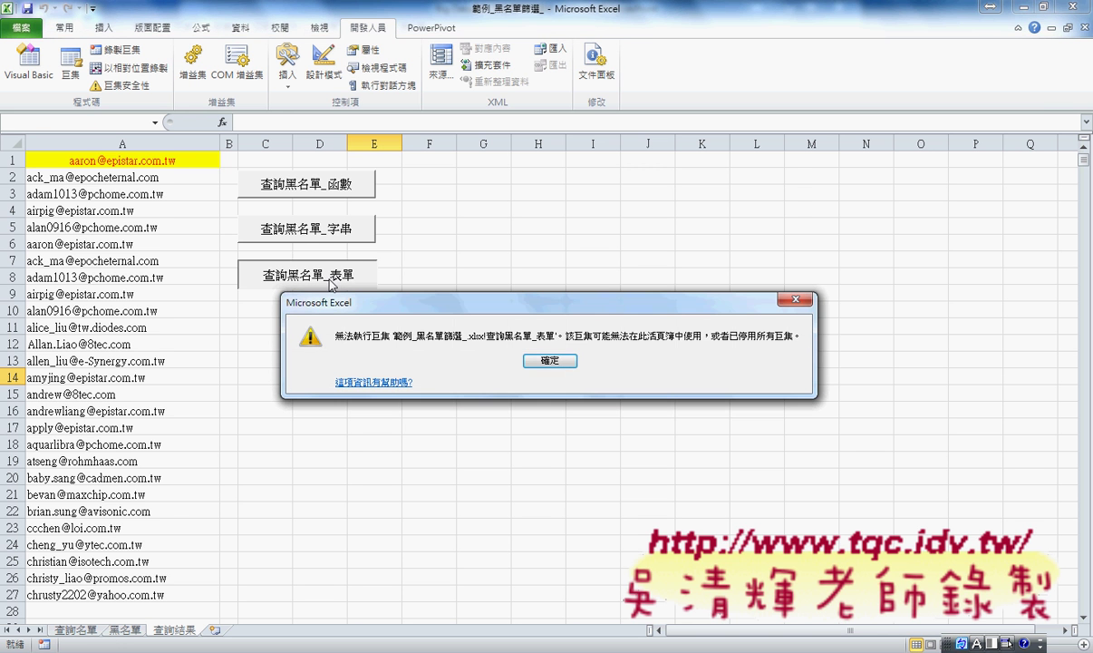
left_click(550, 360)
right_click(316, 270)
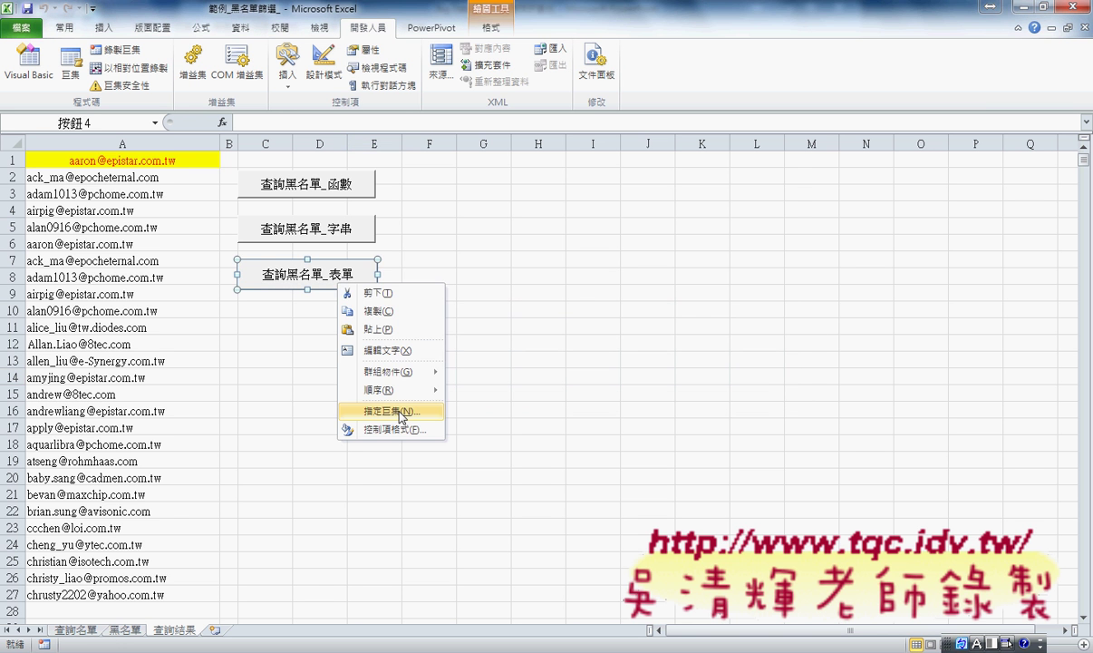
left_click(381, 407)
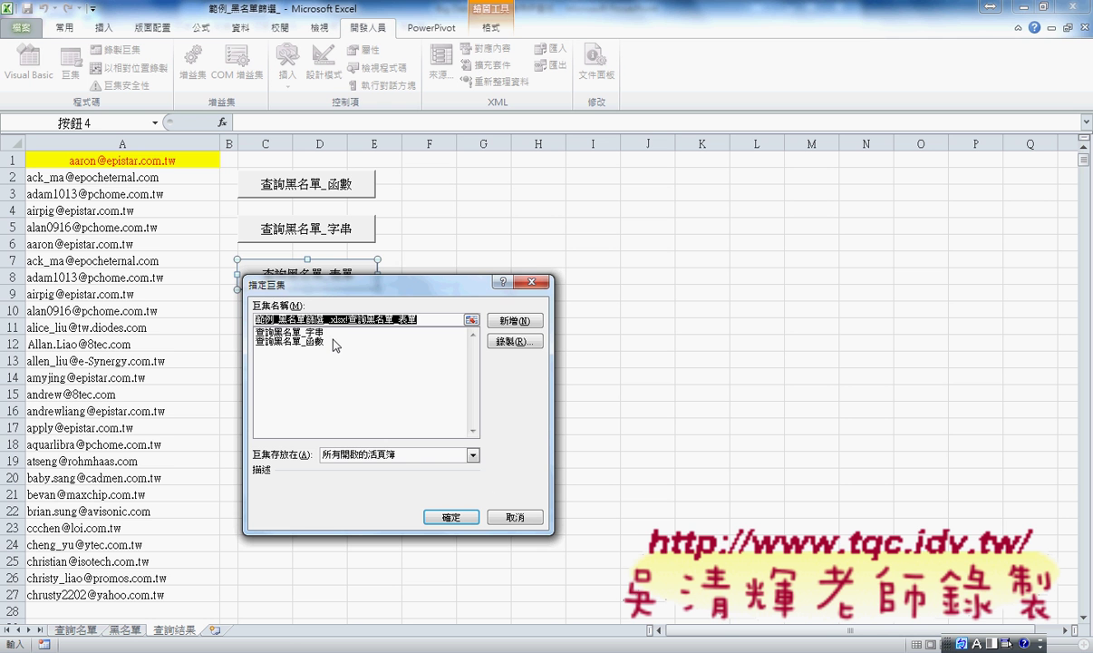
left_click(515, 516)
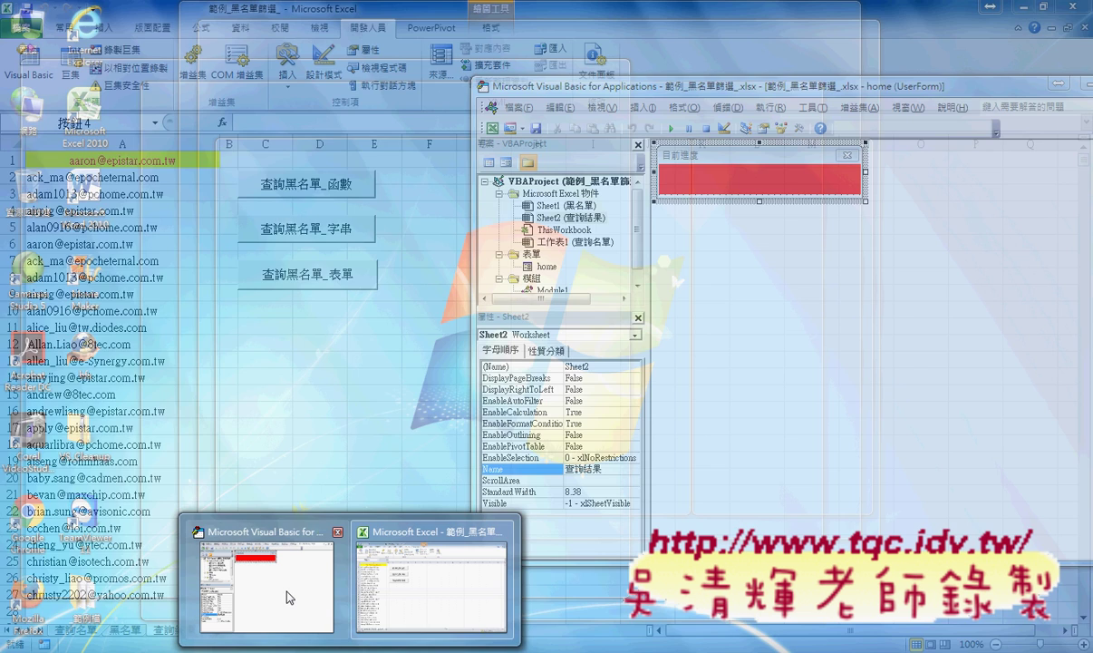
Paste the 查詢黑名單_表單 procedure calling home.Show at the end of Module1.
left_click(285, 590)
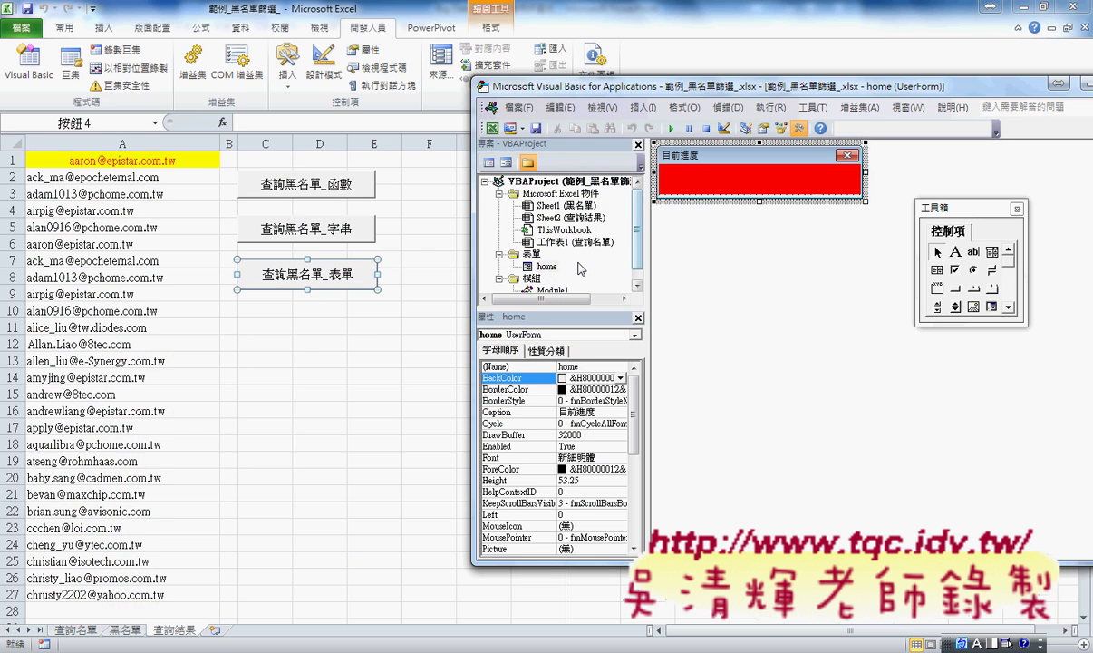
double_click(542, 288)
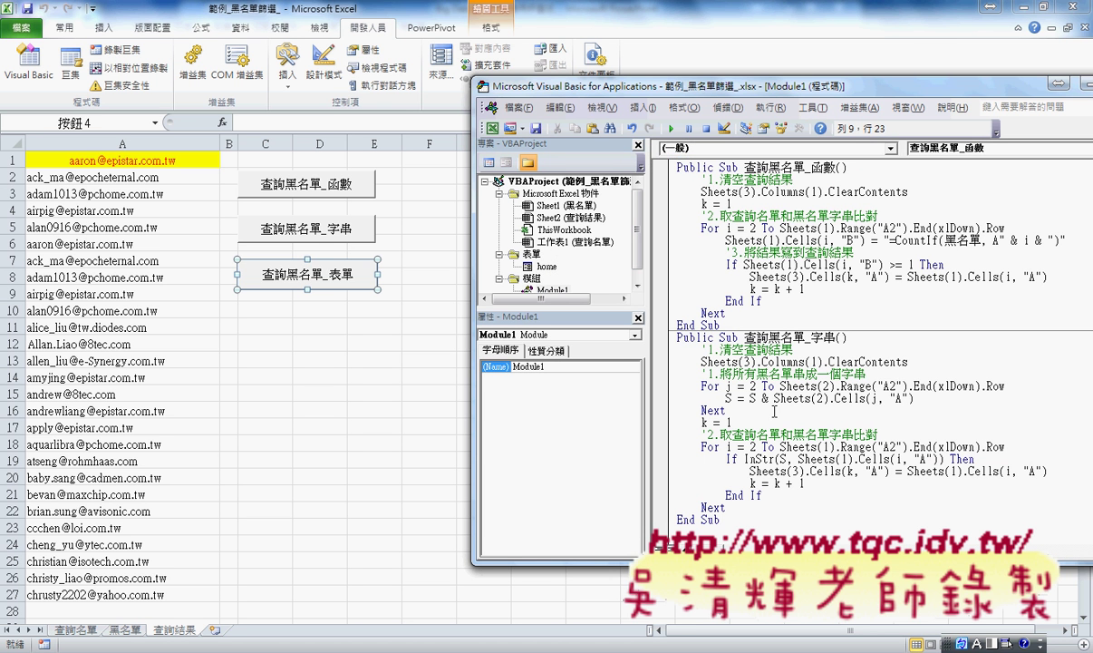
left_click(701, 528)
key("ctrl+v")
mouse_move(745, 508)
left_mouse_down()
mouse_move(837, 508)
mouse_move(704, 521)
left_mouse_up()
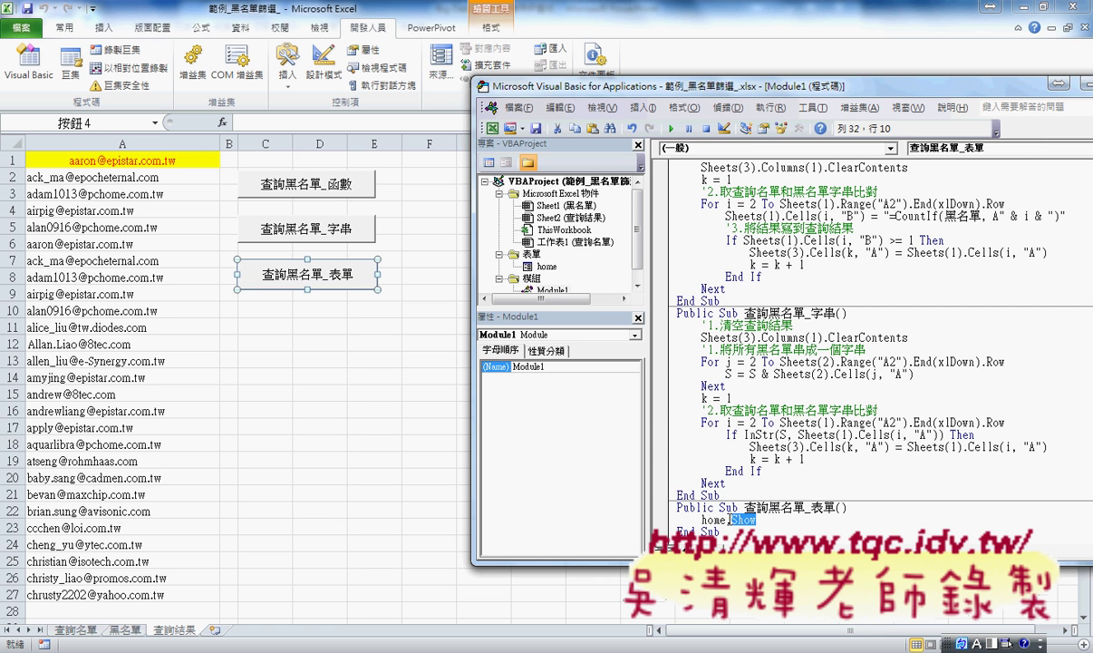
key("alt+F11")
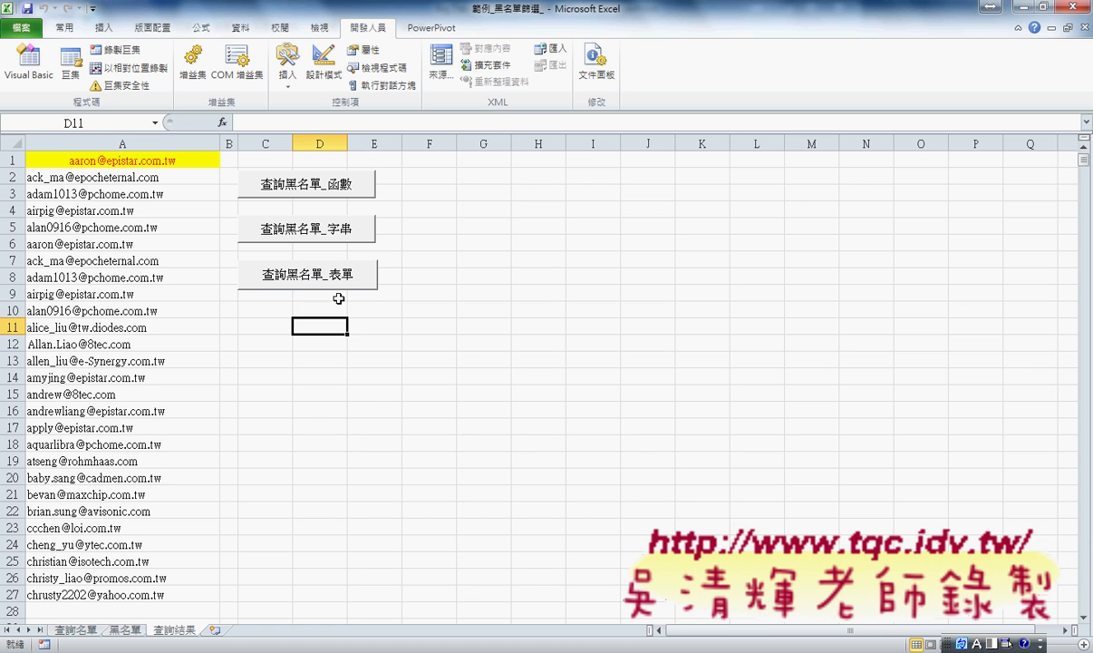
Assign the 查詢黑名單_表單 macro to its sheet button and run it.
right_click(342, 284)
left_click(388, 413)
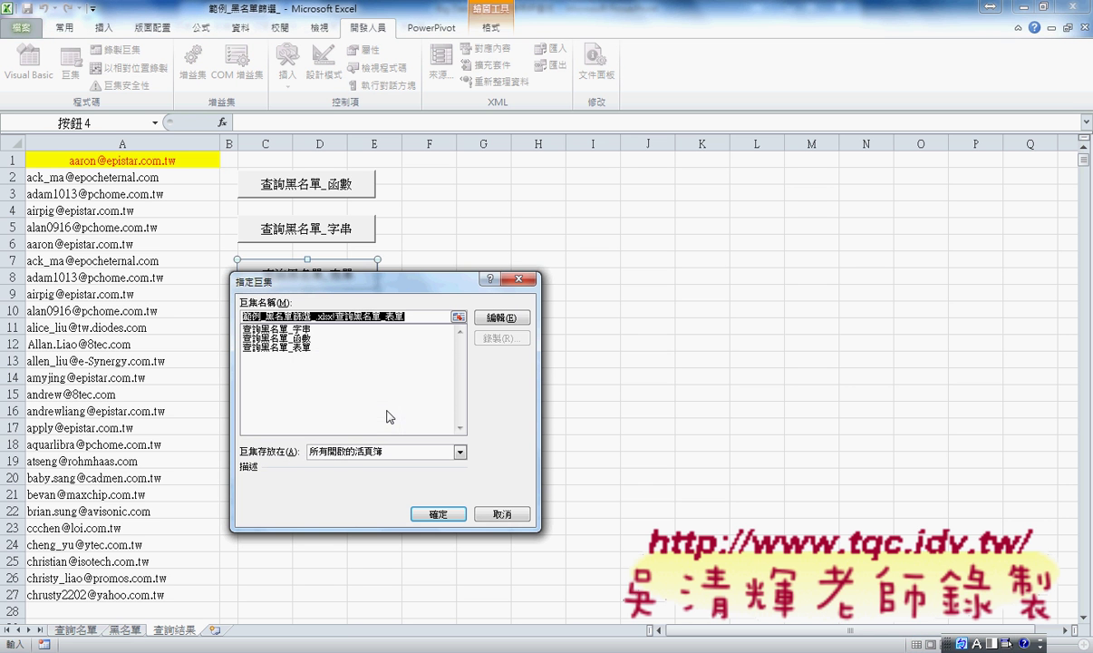
left_click(303, 347)
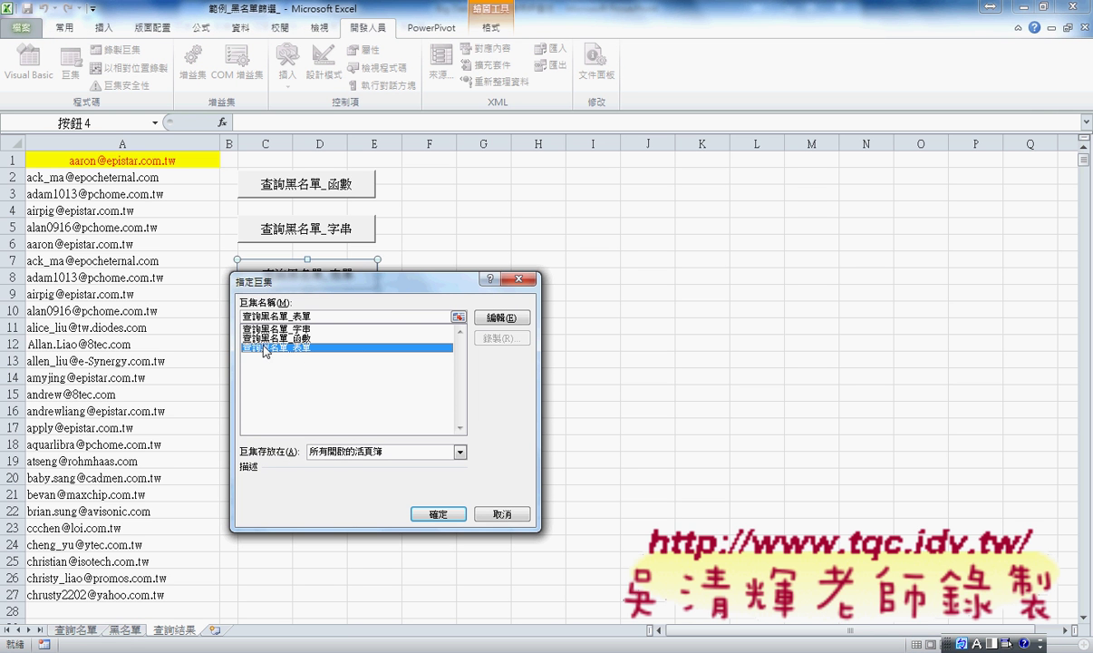
left_click(437, 514)
left_click(539, 442)
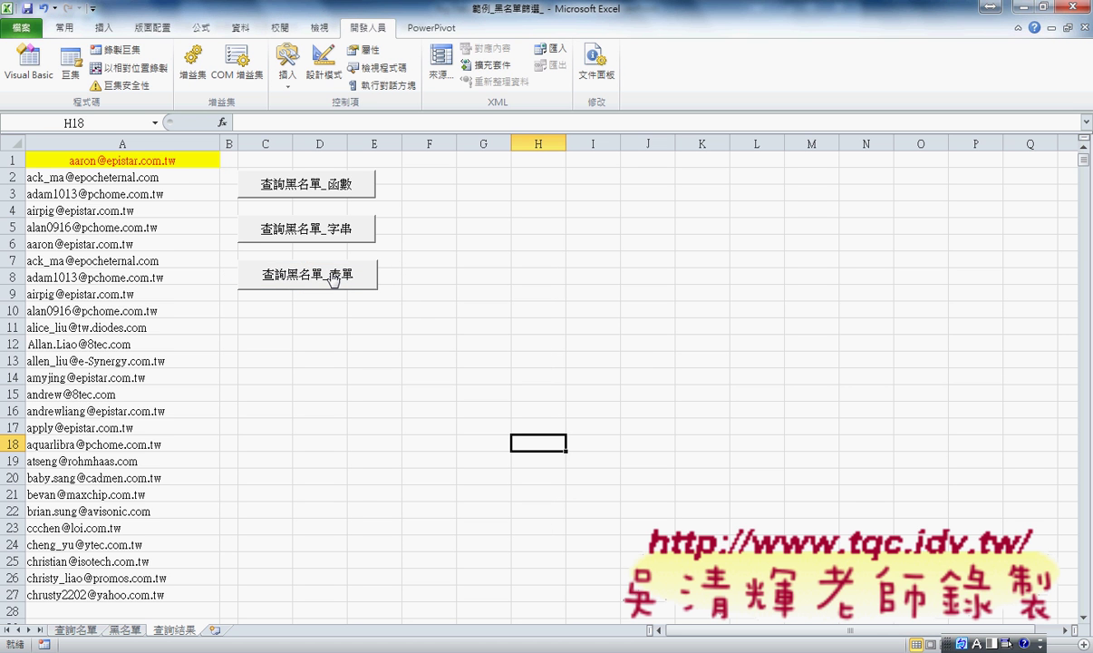
left_click(335, 281)
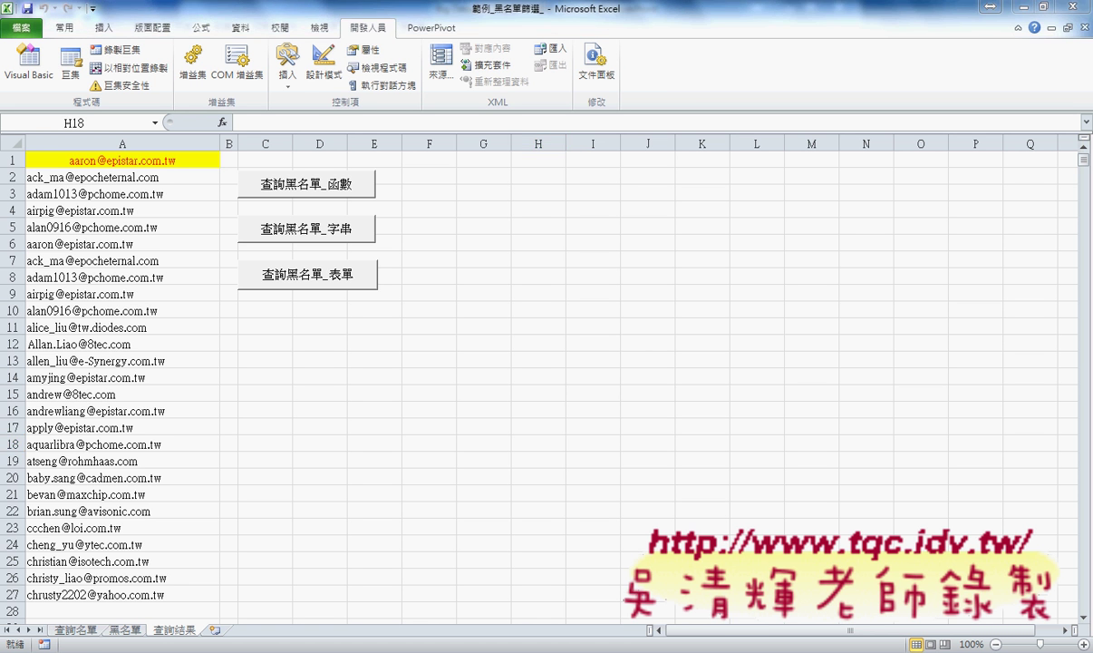
Remove the home UserForm via Remove home, answering No to the export prompt.
left_click(263, 572)
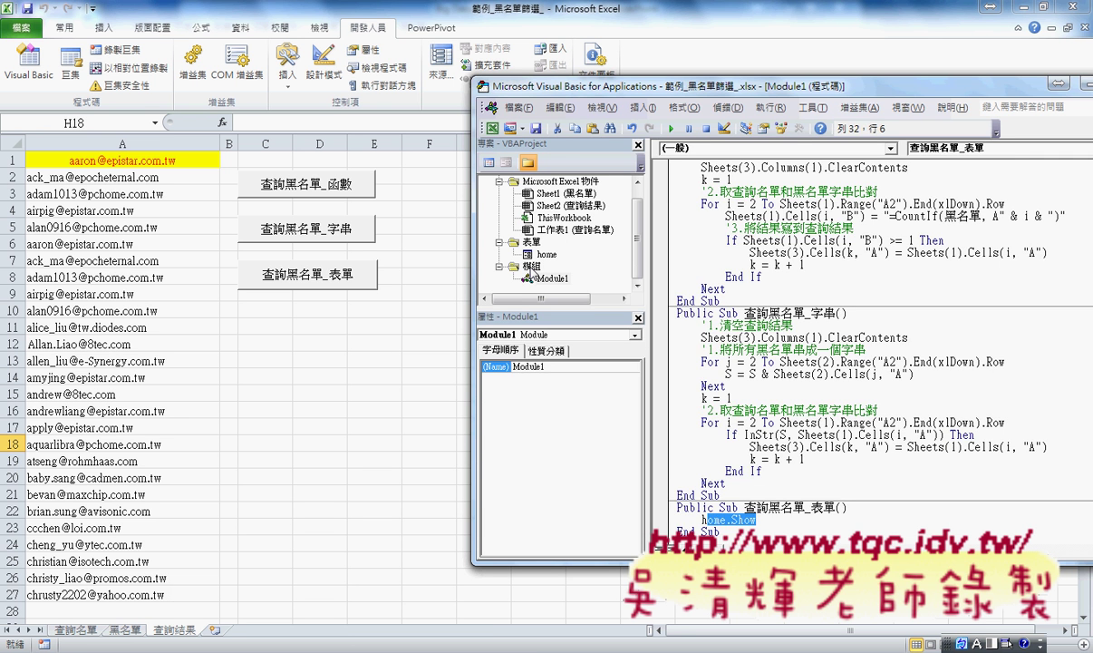
double_click(544, 256)
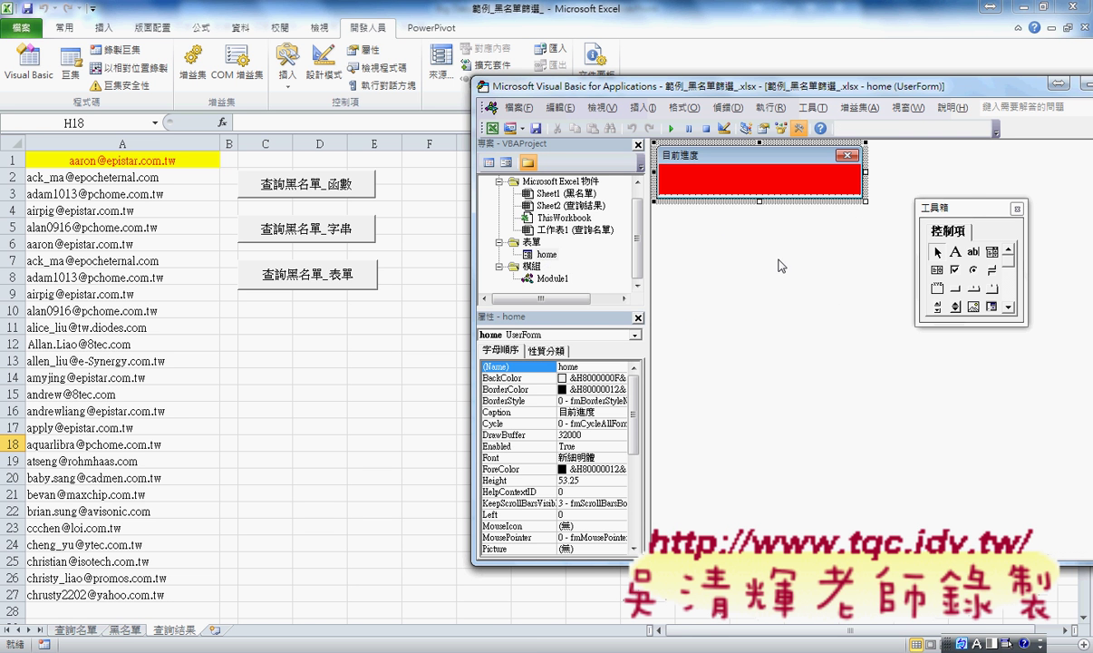
right_click(549, 260)
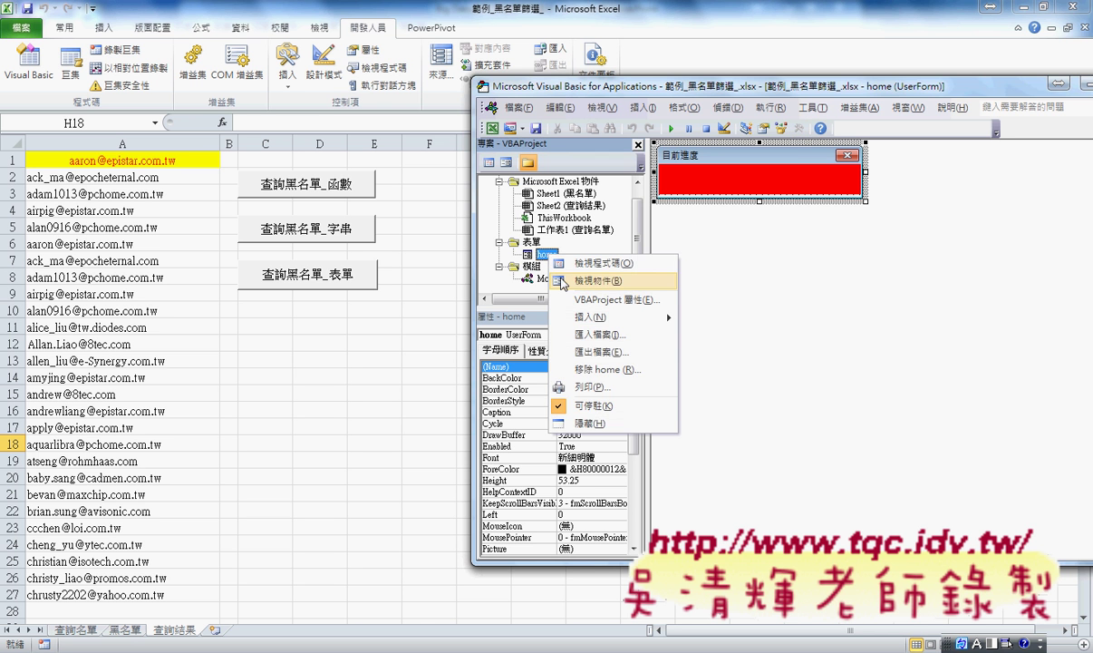
left_click(598, 372)
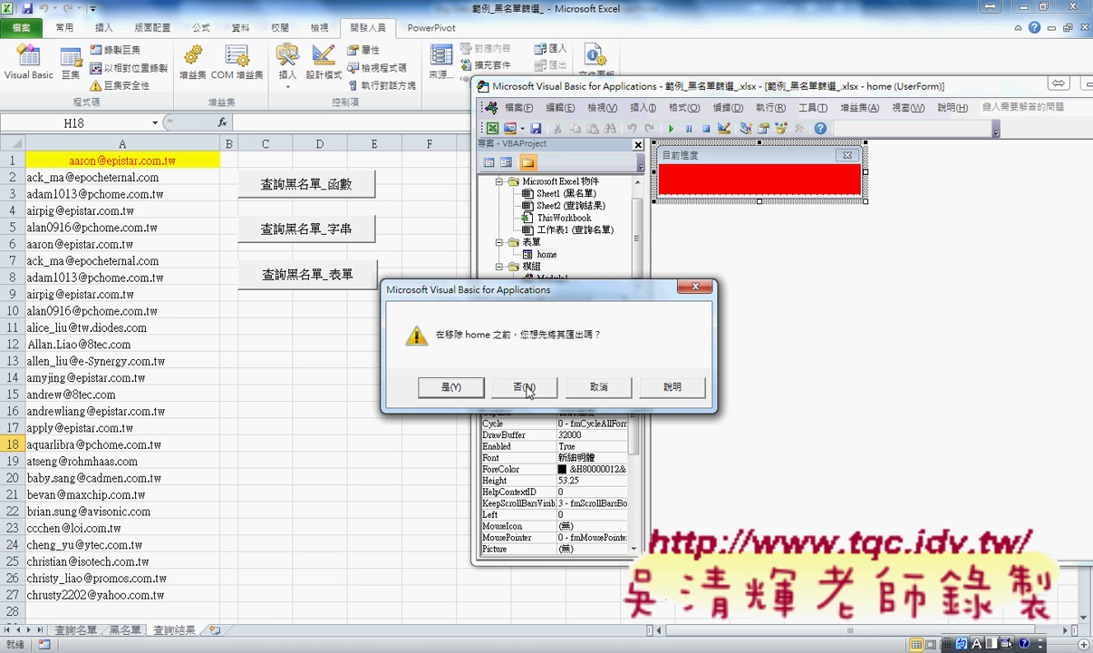
left_click(525, 387)
left_click(526, 387)
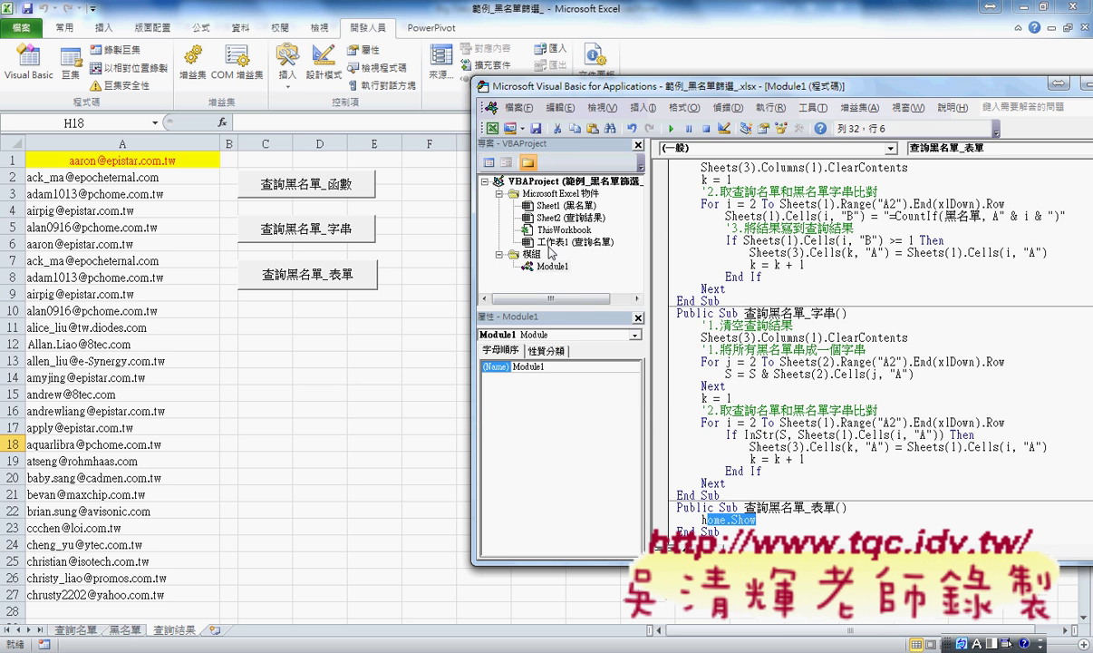
right_click(550, 242)
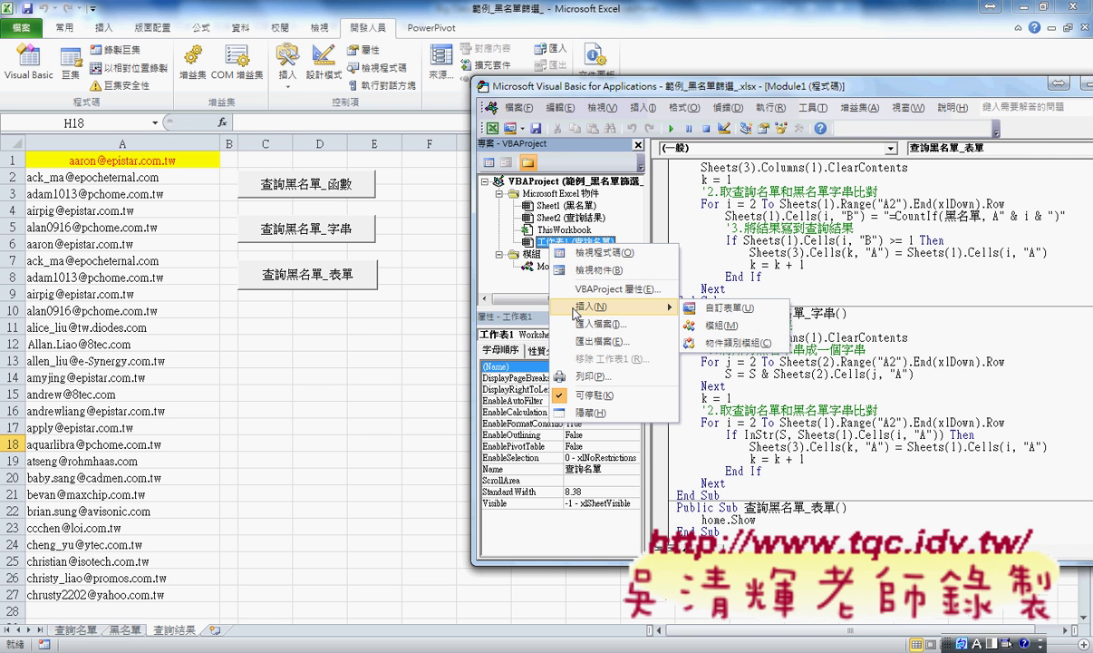
mouse_move(613, 306)
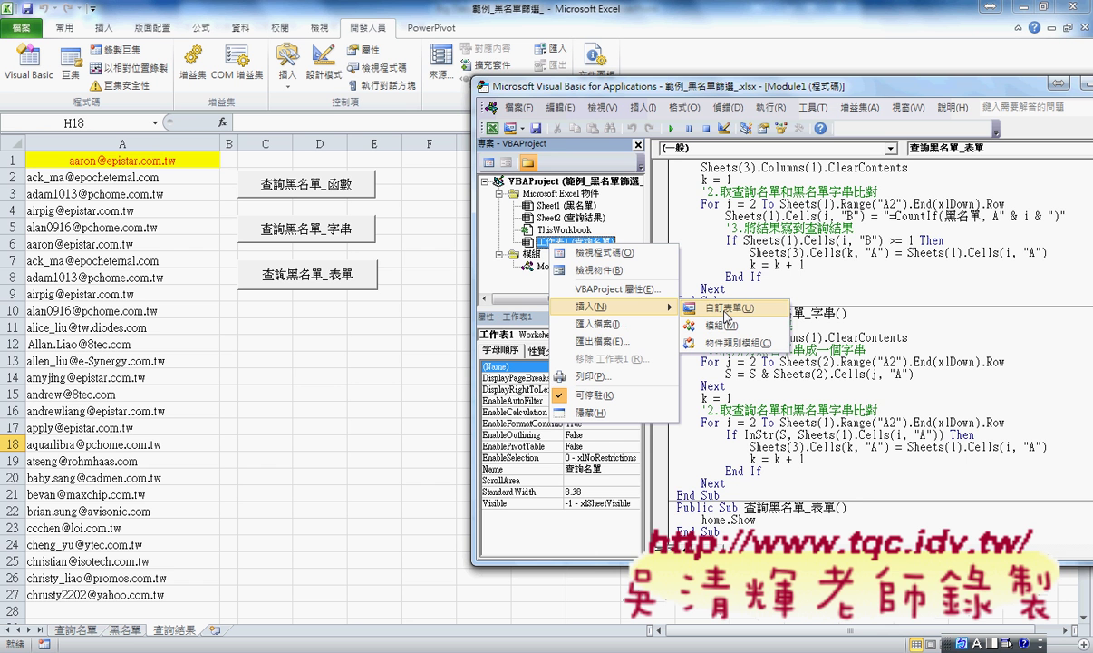
Insert a new UserForm, widen it slightly, and shrink its height to 66.
left_click(726, 311)
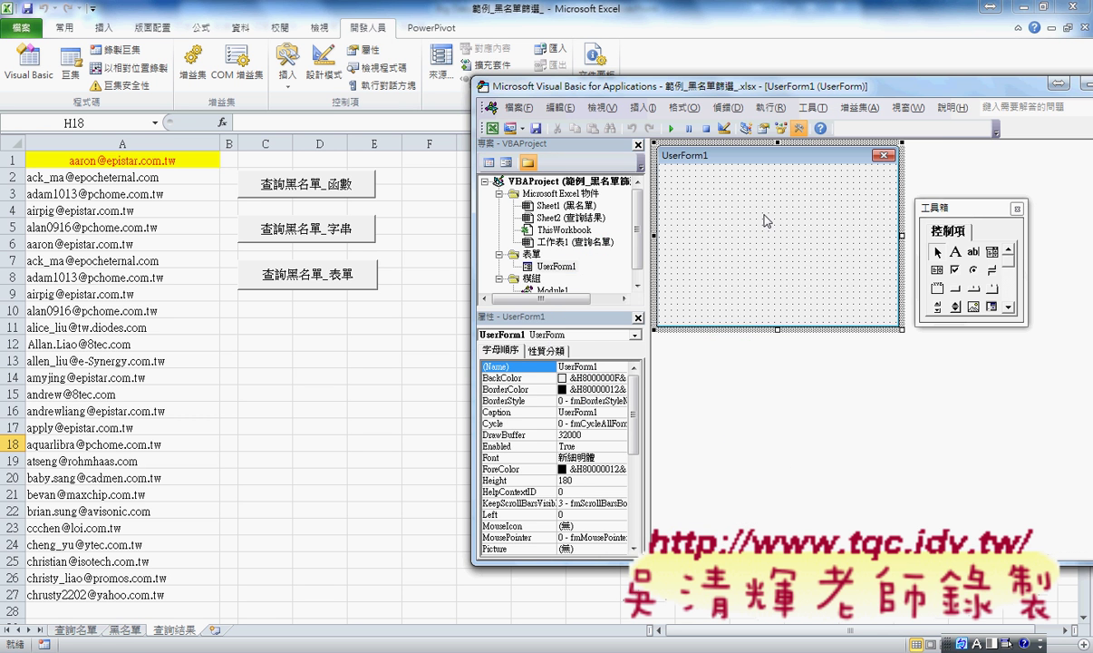
left_click_drag(707, 94, 393, 95)
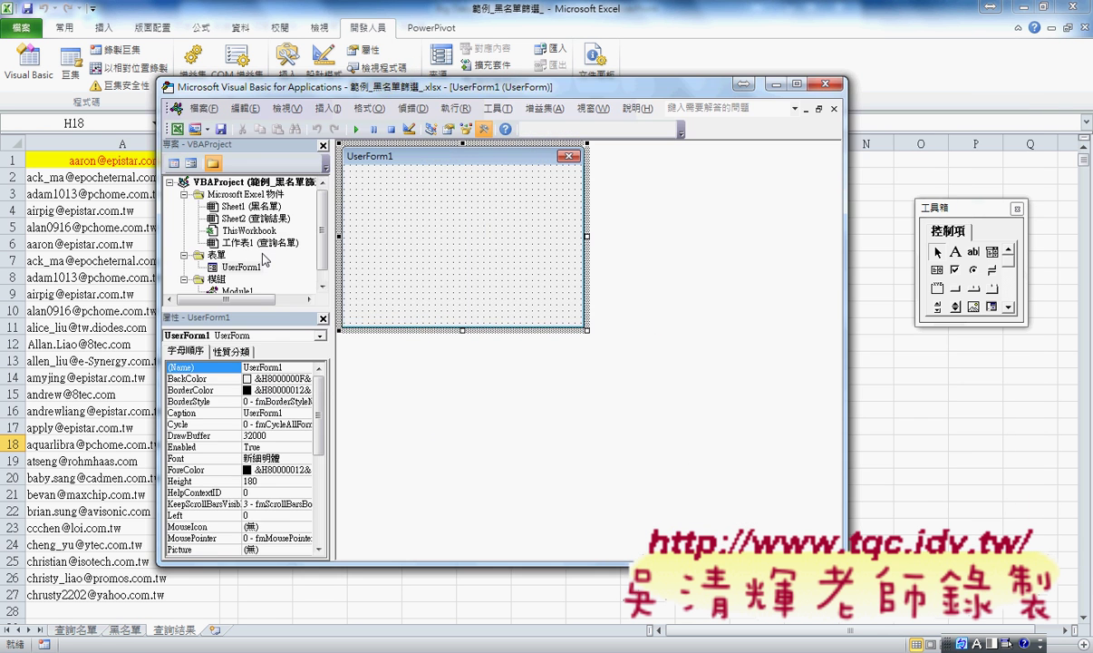
left_click_drag(588, 236, 601, 236)
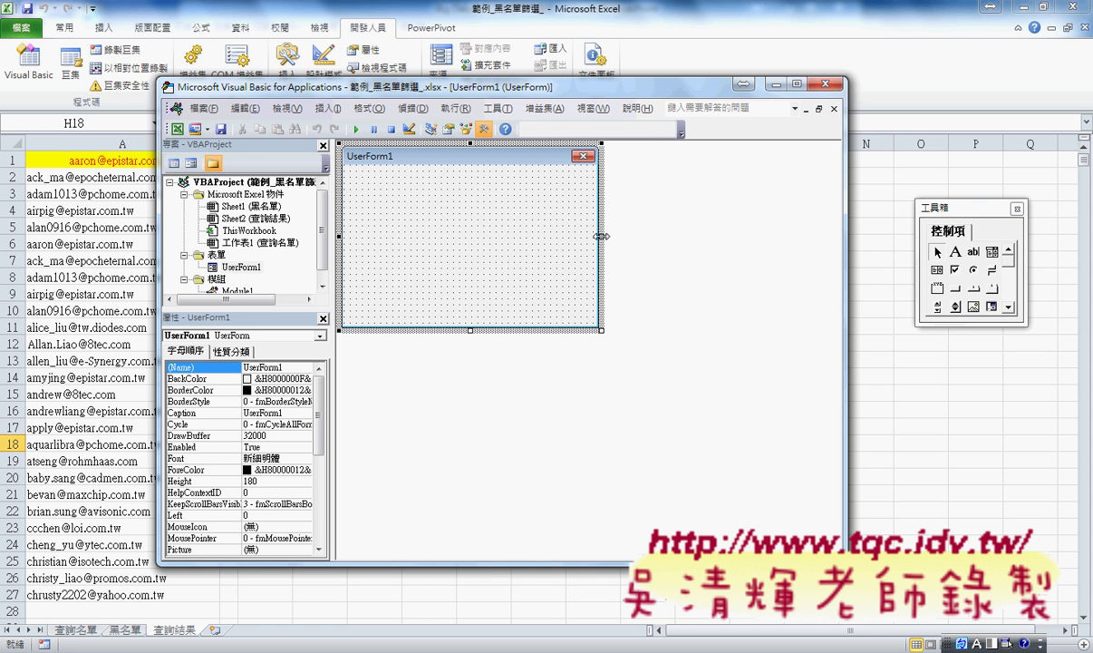
left_click_drag(468, 329, 473, 212)
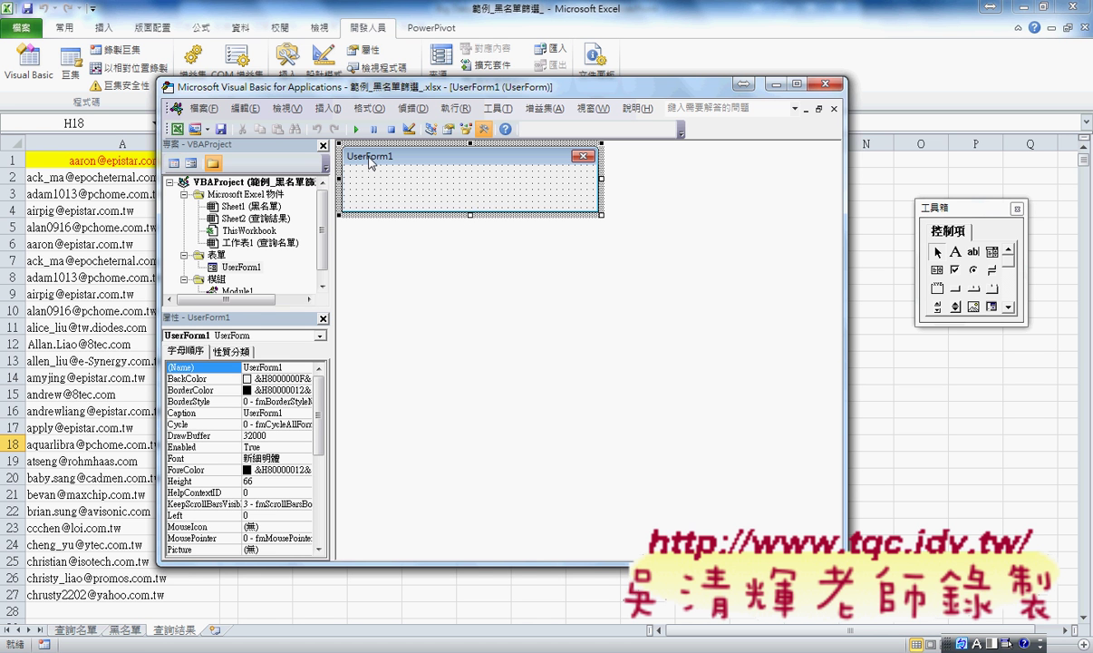
Set the new form's (Name) property to home2.
left_click(275, 350)
type("N")
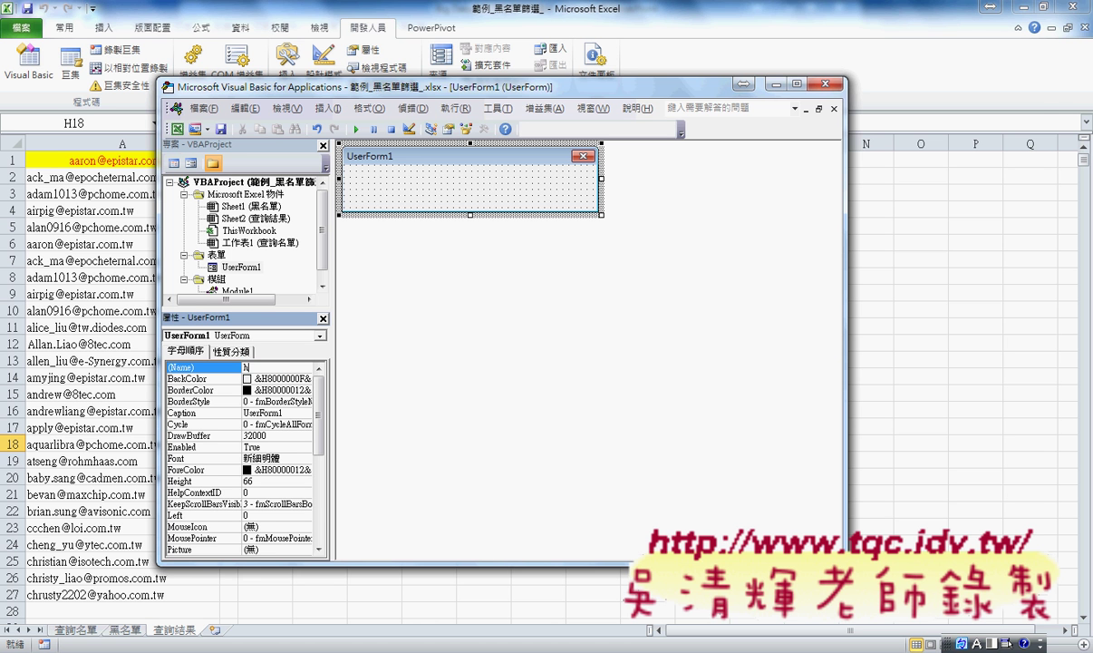
type("ome")
left_click(181, 413)
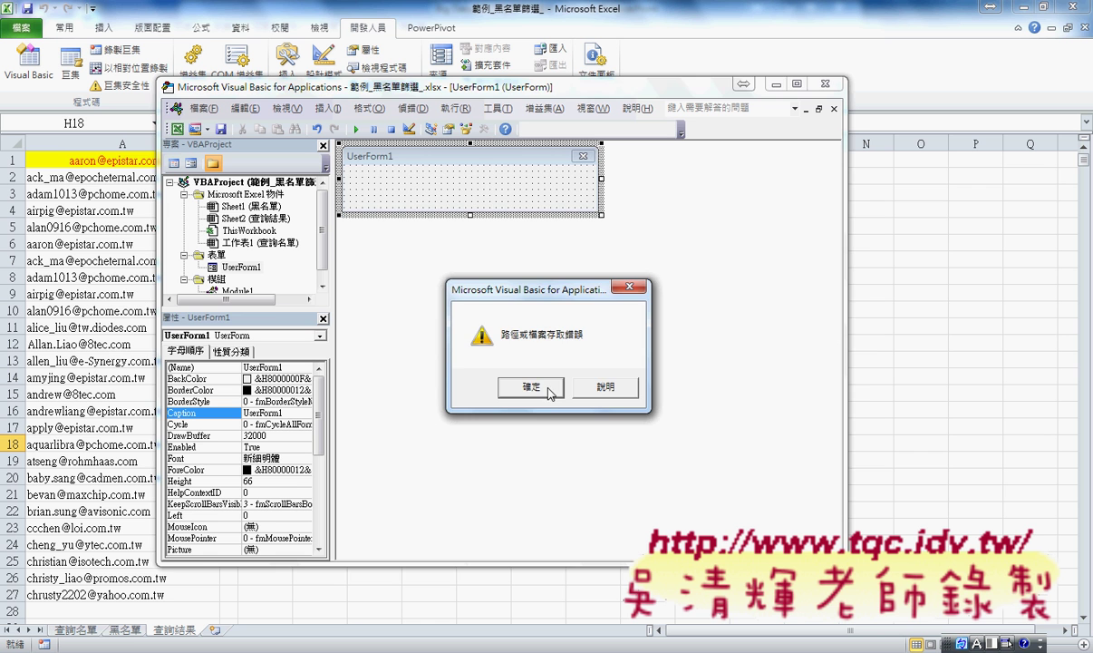
left_click(526, 386)
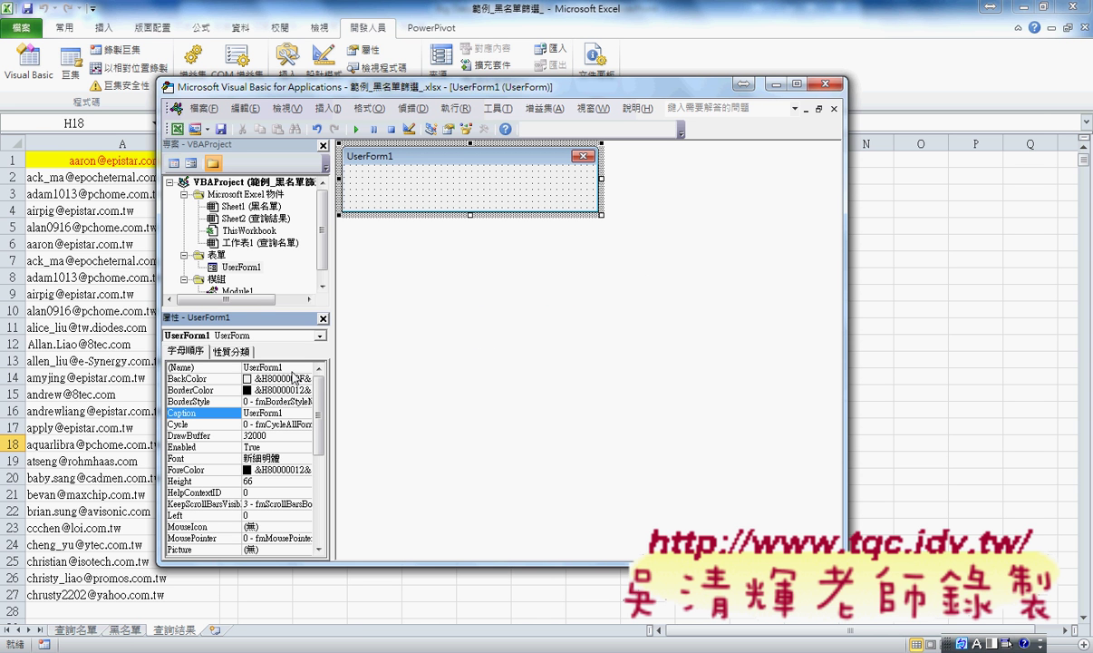
left_click(195, 367)
type("ho")
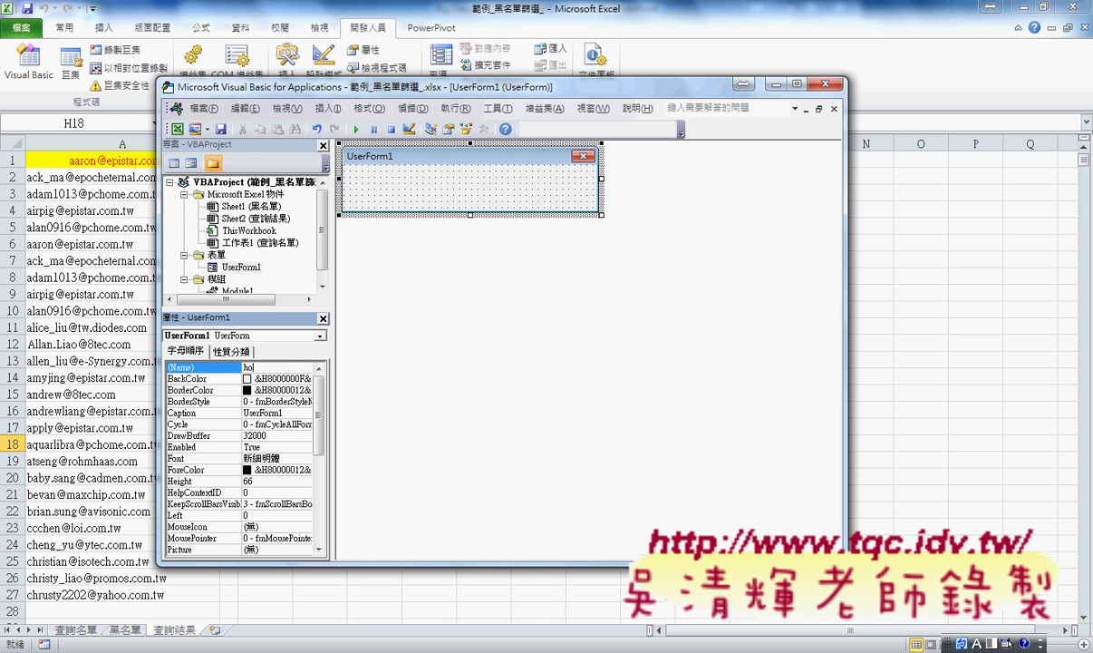
type("me2")
key("Return")
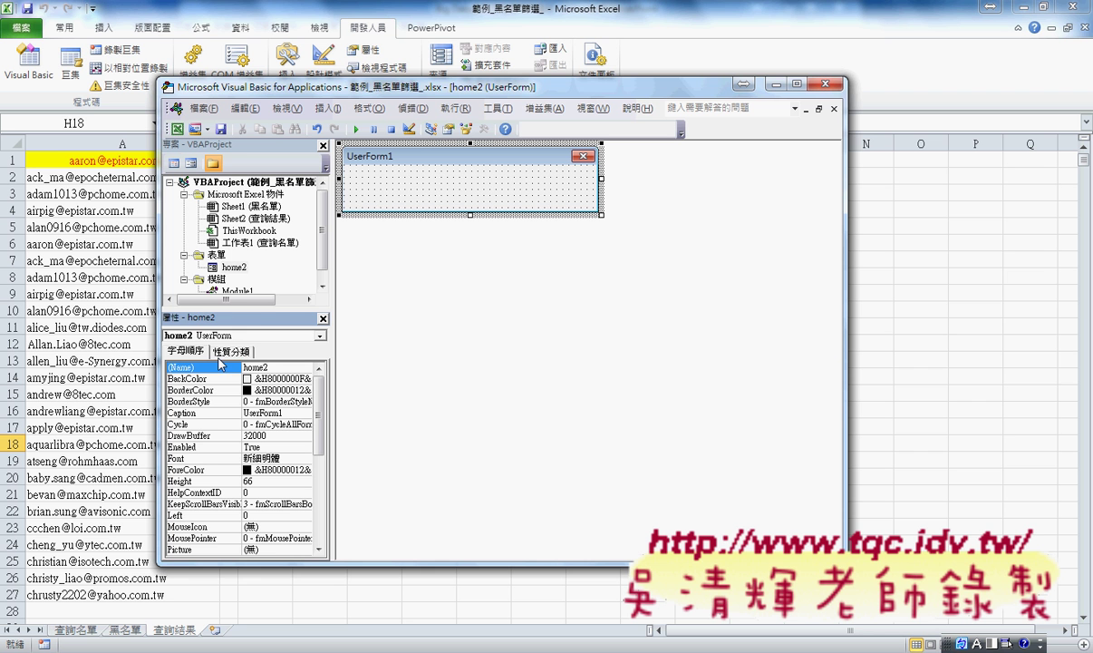
Change the form's caption from UserForm1 to 目前進度.
left_click(277, 412)
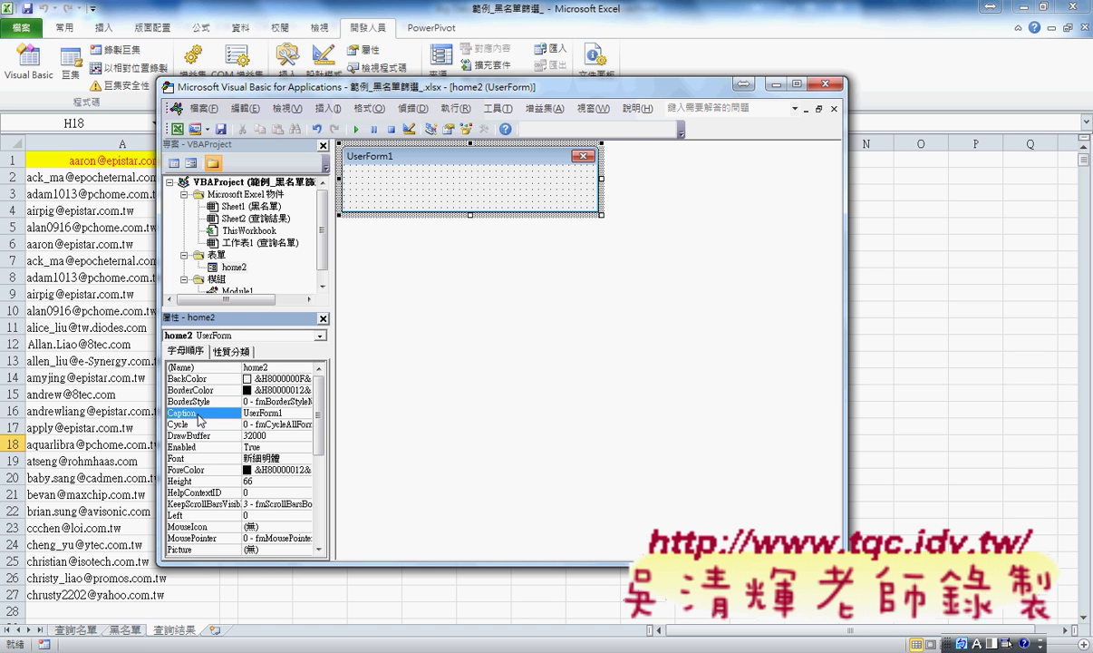
double_click(280, 412)
type("木ㄑ")
type("ㄧㄢ")
type("6ㄐㄧㄣ")
type("4ㄉㄨ4")
key("Return")
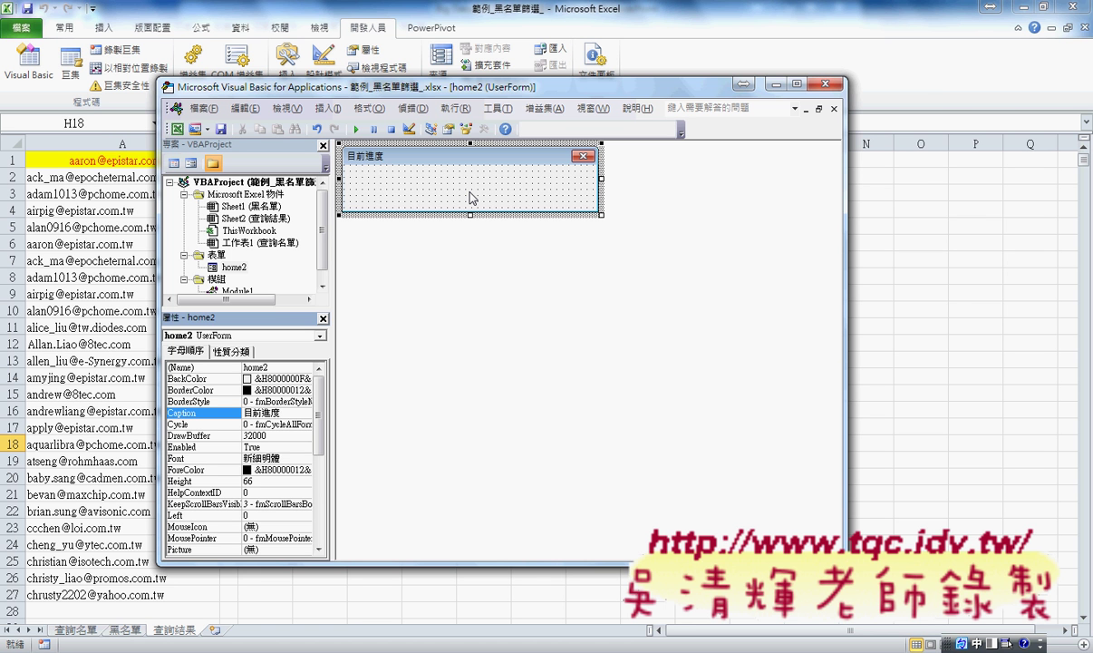
left_click(470, 198)
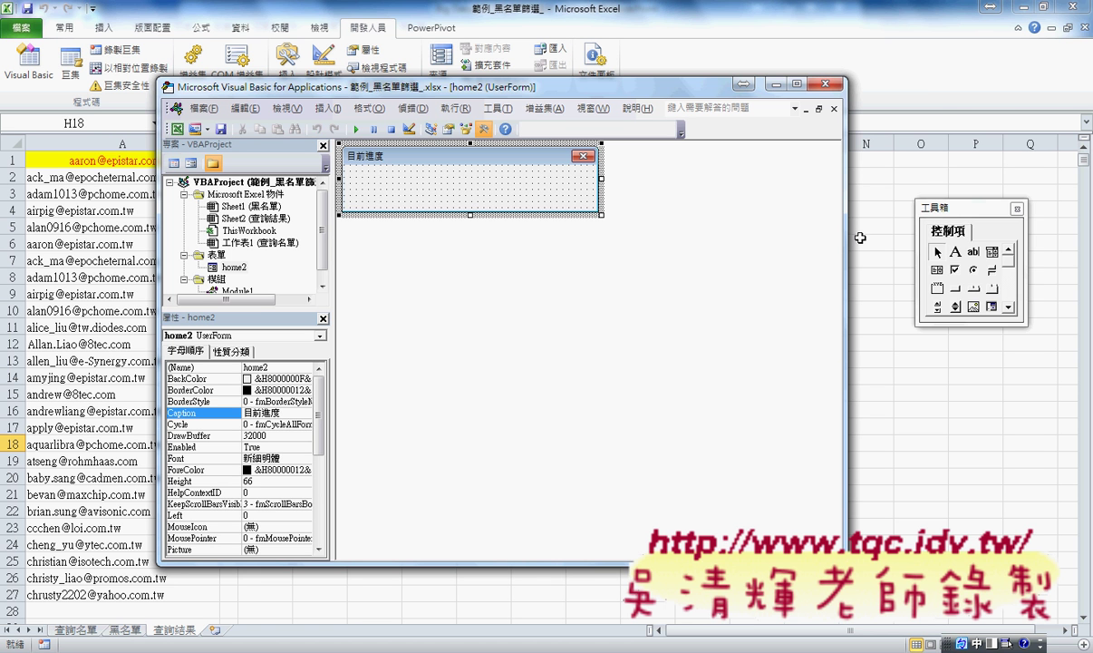
Draw a new label across the top of the home2 form with the Toolbox Label tool.
left_click_drag(860, 192, 596, 158)
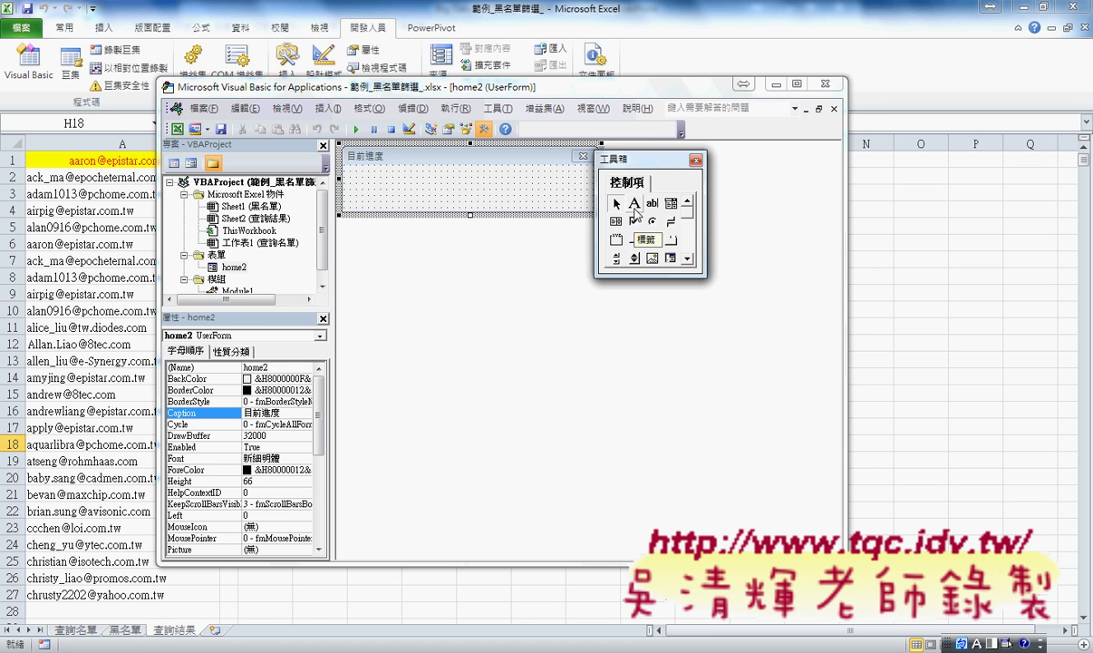
left_click(635, 204)
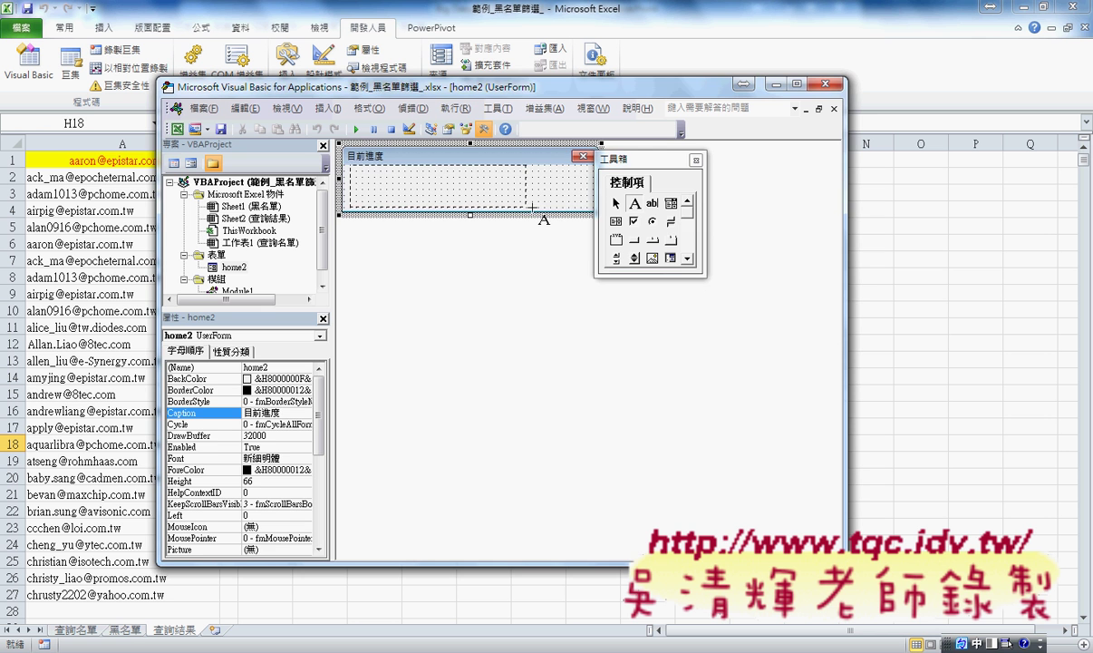
left_click_drag(348, 166, 589, 210)
left_click_drag(636, 159, 713, 161)
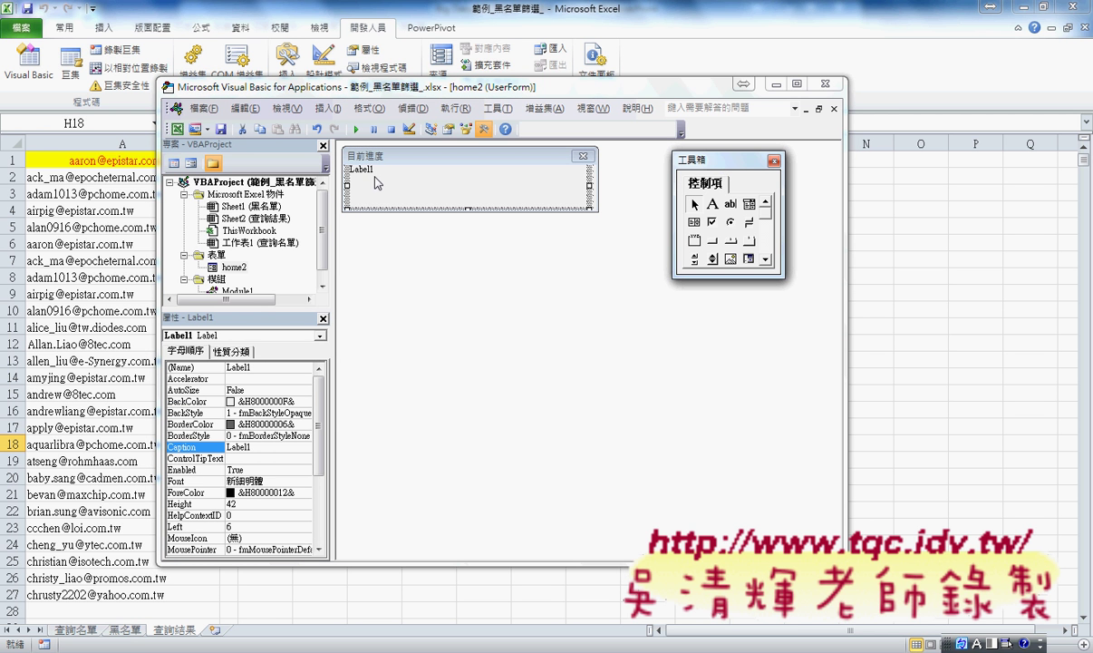
Rename the new label from Label1 to PB.
left_click(245, 350)
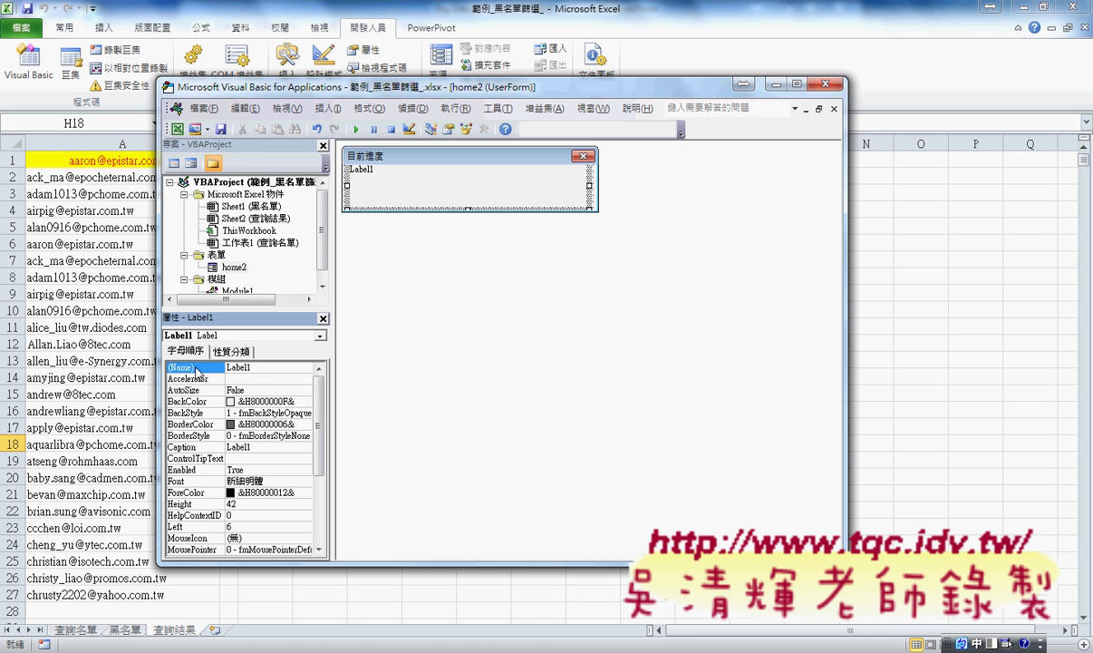
double_click(243, 367)
type("P")
type("B")
key("Return")
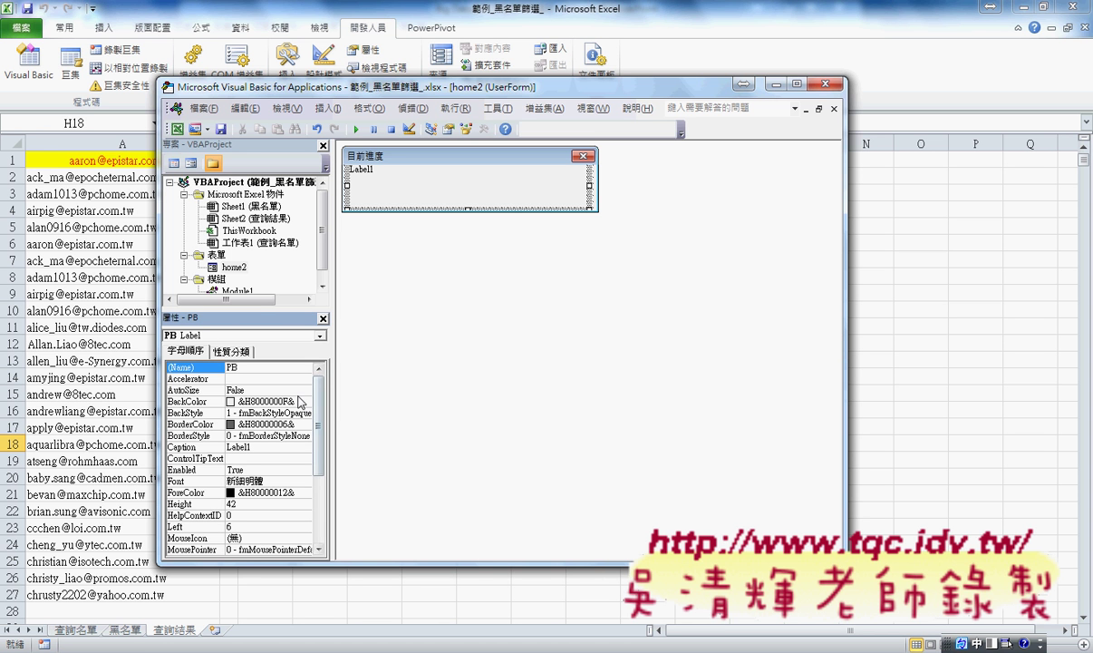
Give PB a red background from the Palette and clear its Label1 caption.
left_click(199, 401)
left_click(304, 401)
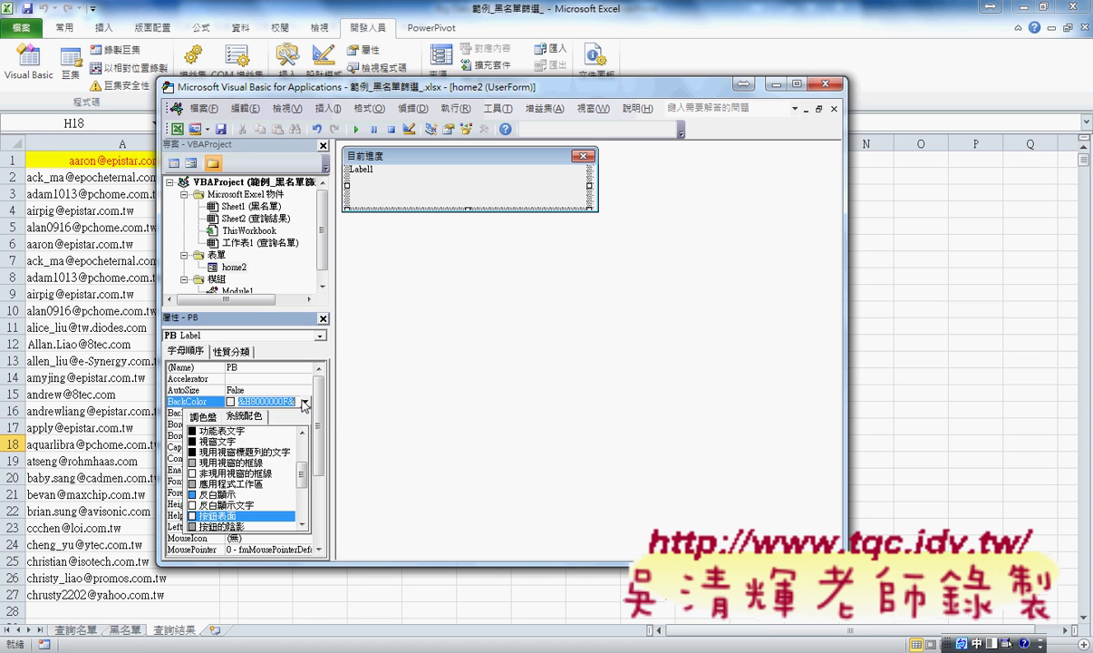
left_click(192, 399)
left_click(194, 428)
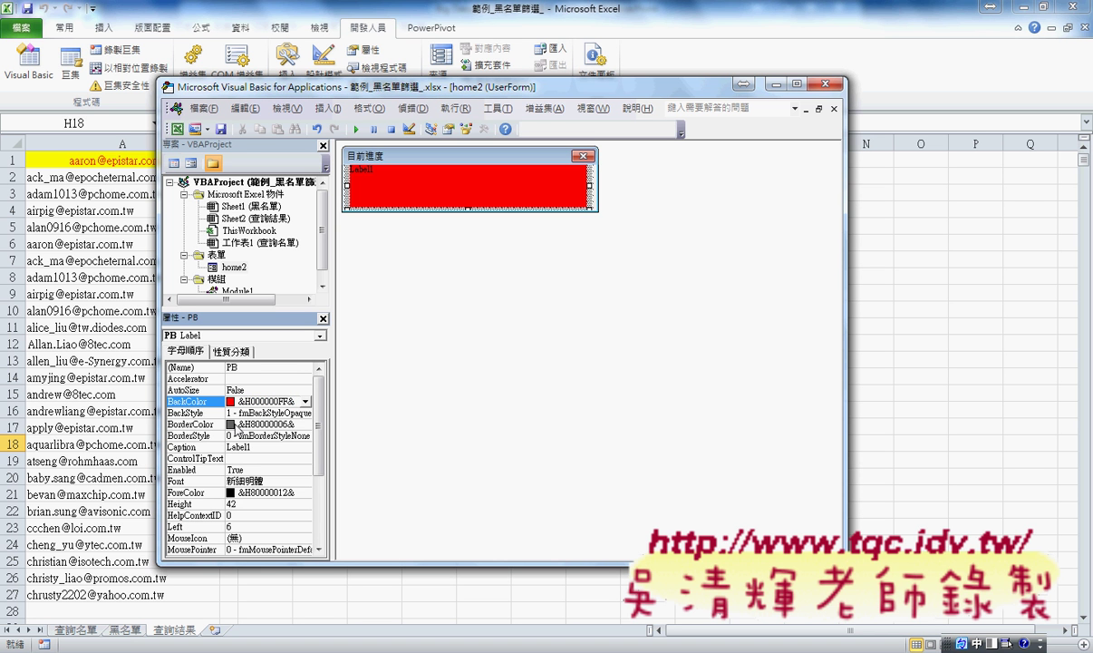
left_click(189, 447)
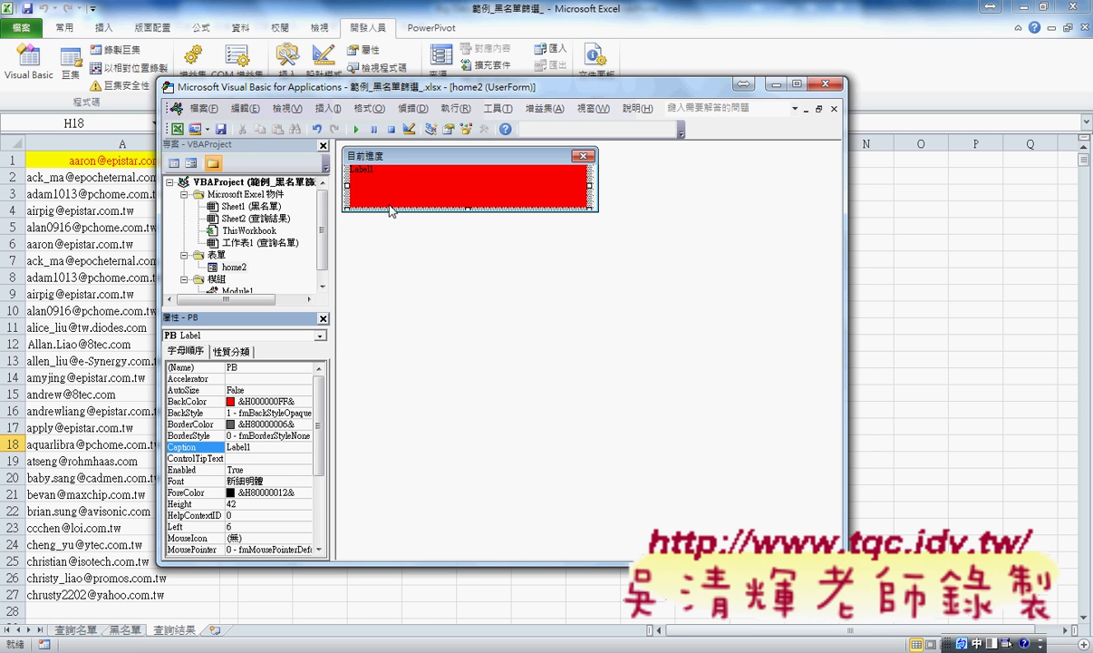
left_click(215, 449)
key("Delete")
key("Return")
Change PB's width from 234 to 200.
left_click_drag(317, 418, 317, 507)
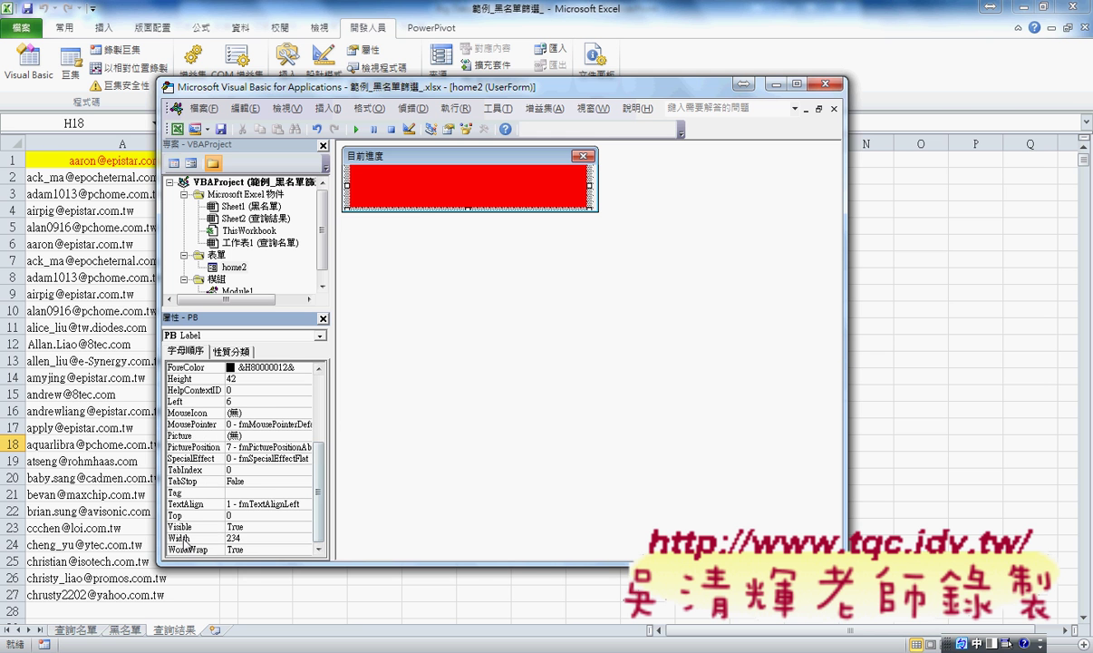
left_click(247, 540)
left_click(215, 542)
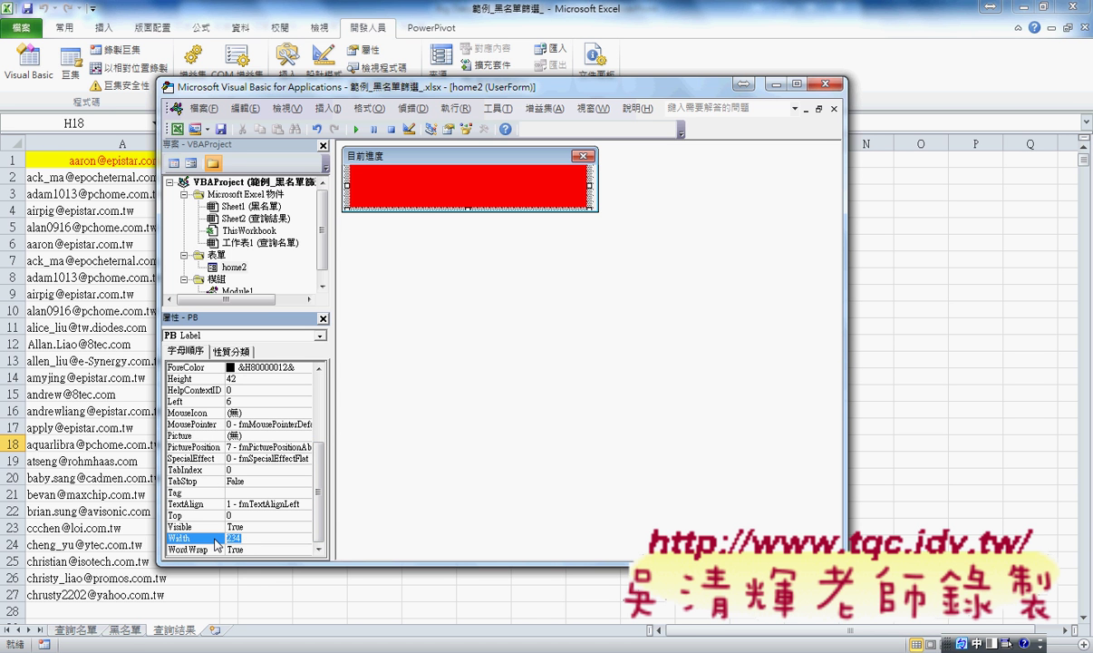
type("200")
key("Return")
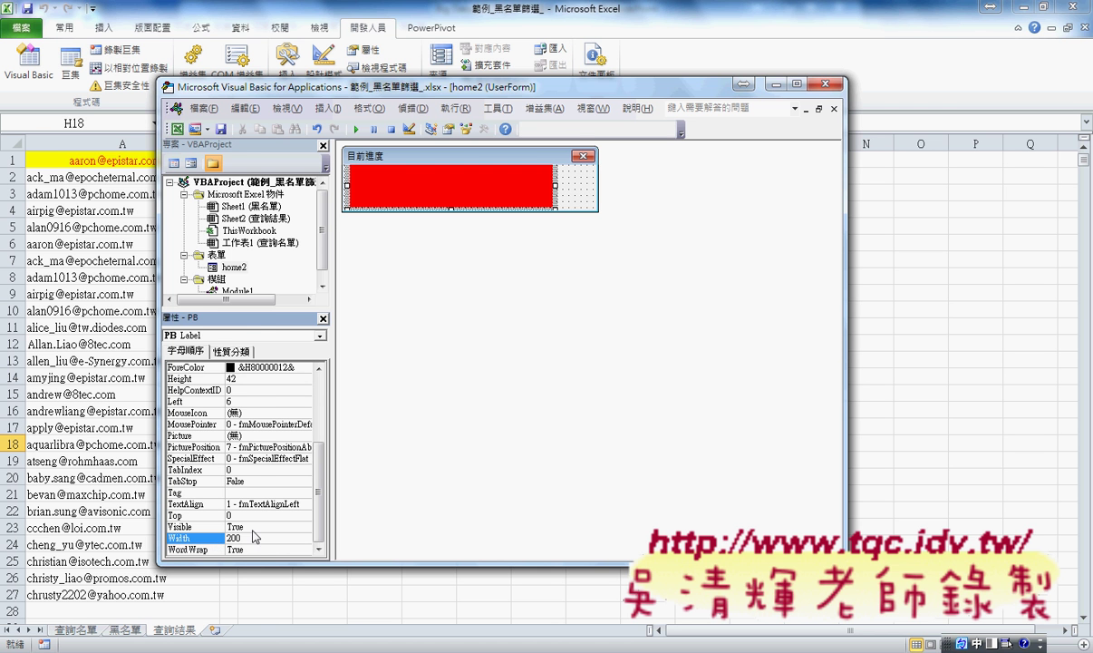
Select the home2 form and drag its right edge until its width is 220.5.
left_click(555, 188)
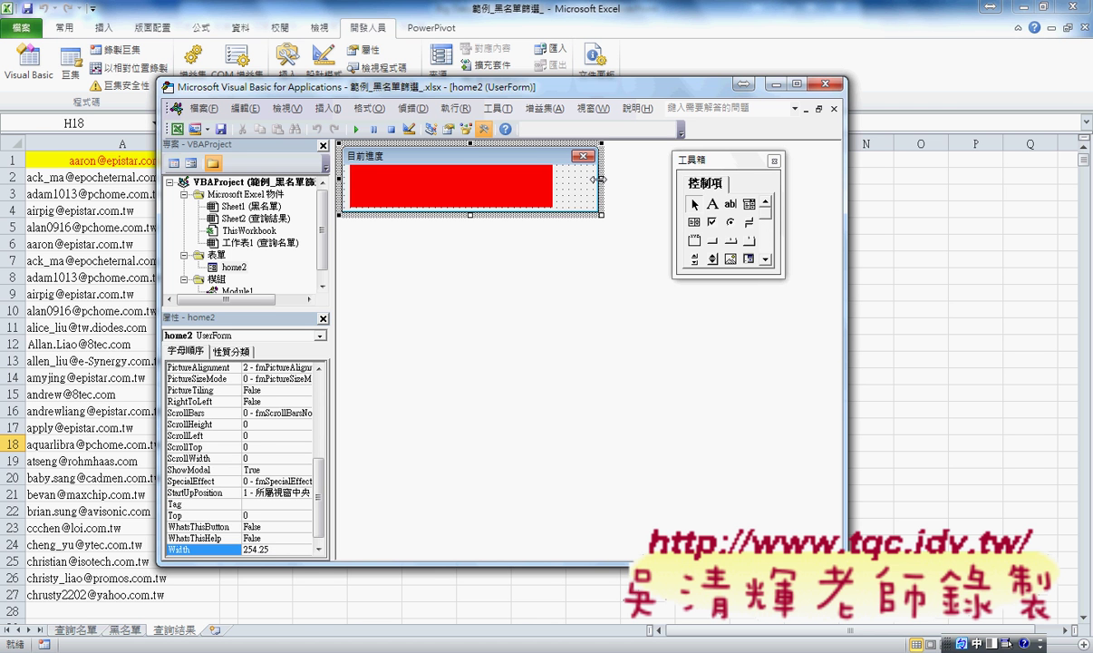
left_click_drag(601, 179, 558, 179)
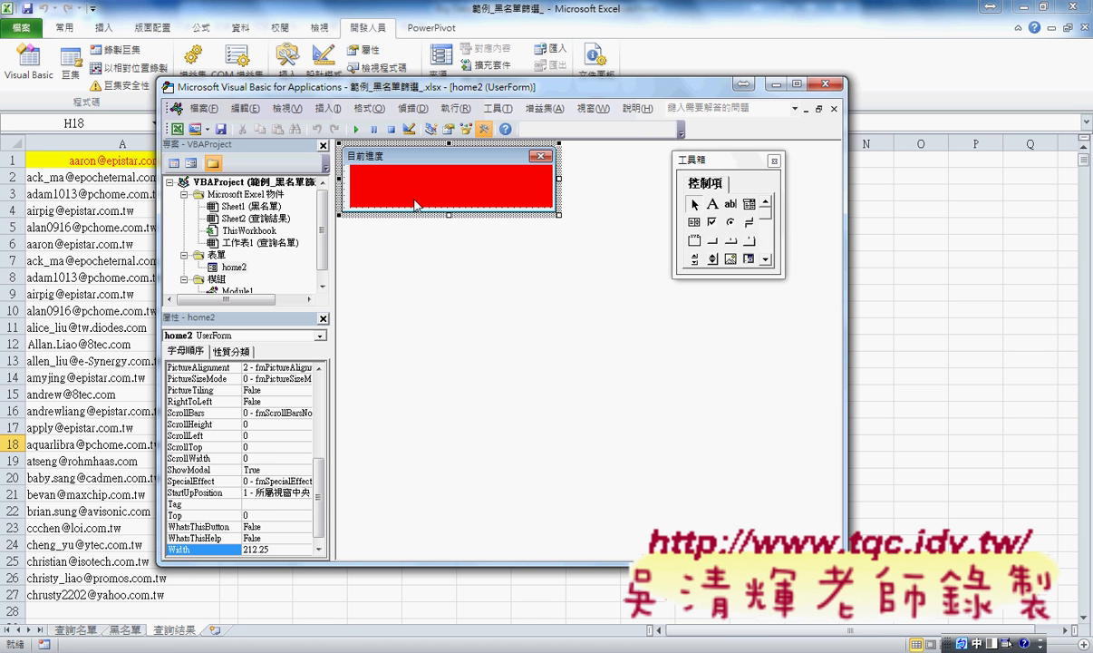
left_click_drag(558, 178, 565, 178)
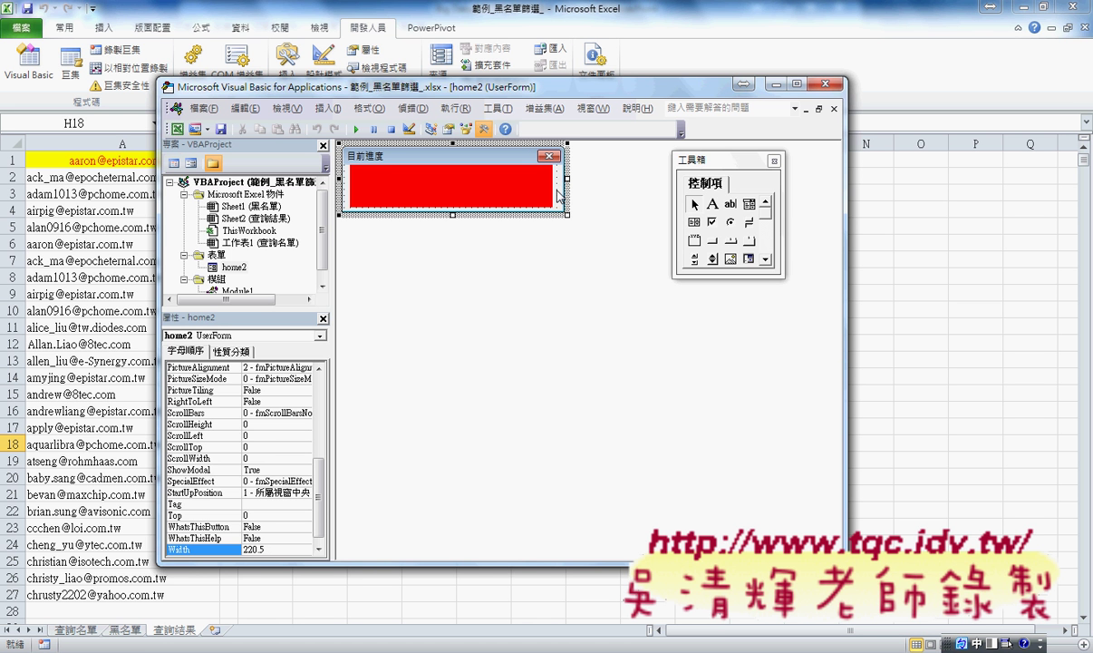
Add an empty UserForm_Activate procedure to home2's code, then bring up the Google Docs reference code.
double_click(557, 198)
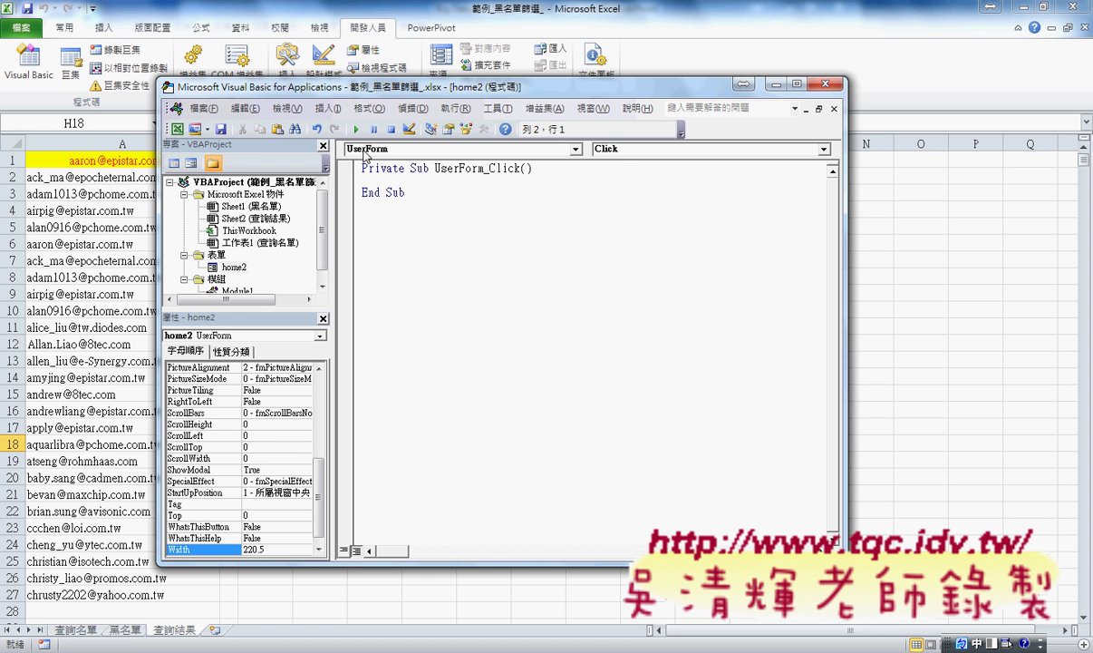
left_click(615, 156)
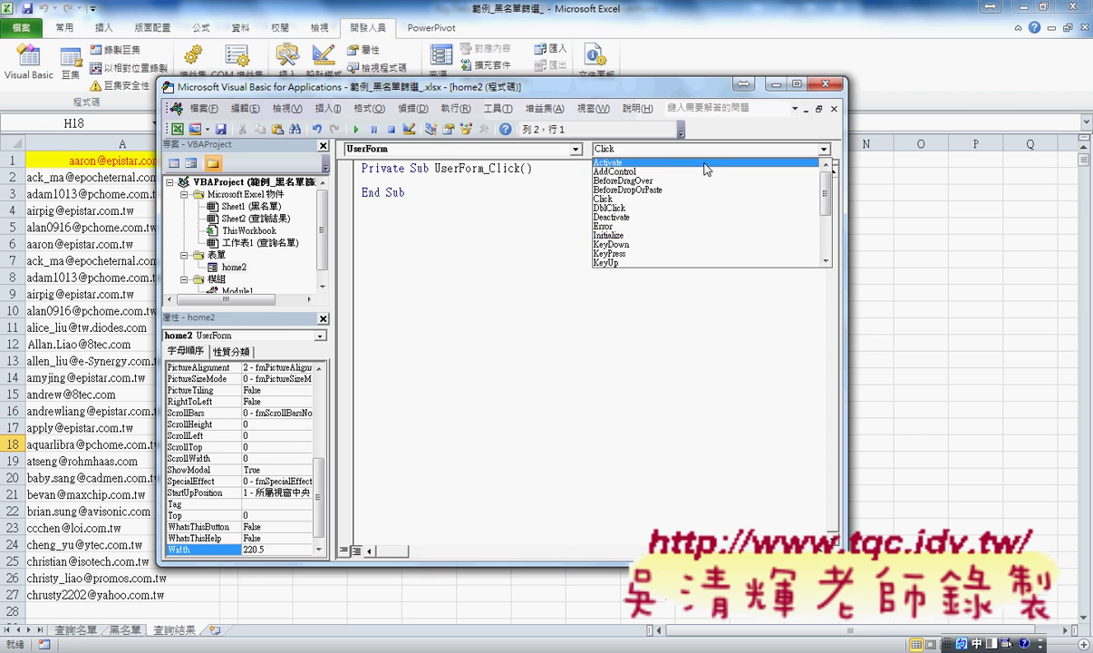
left_click(621, 163)
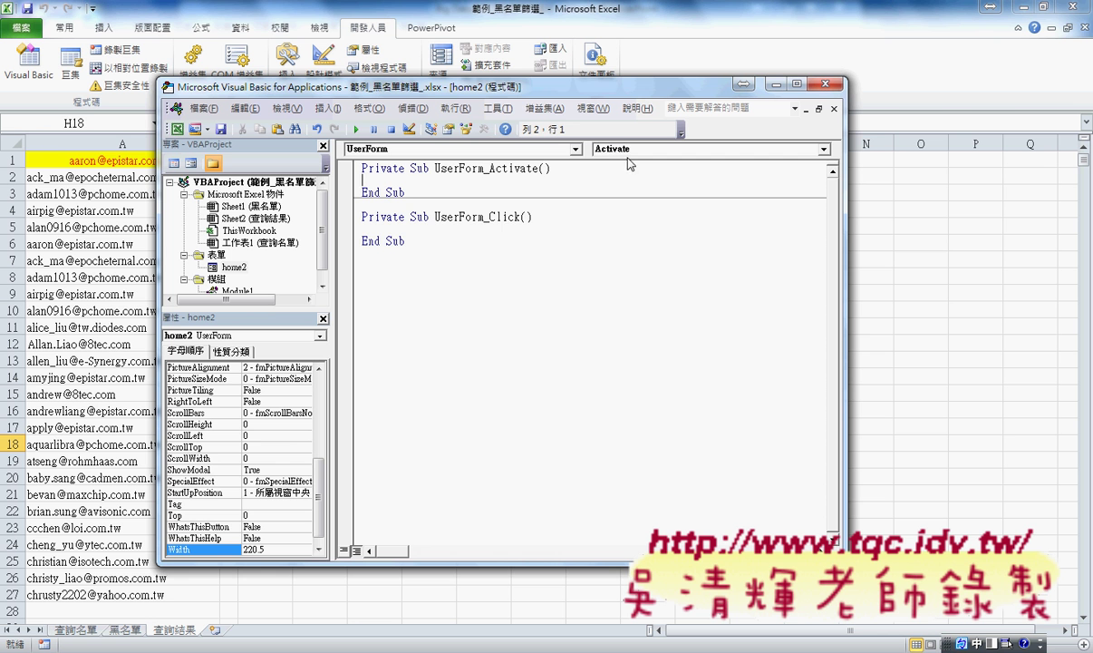
left_click_drag(439, 238, 333, 166)
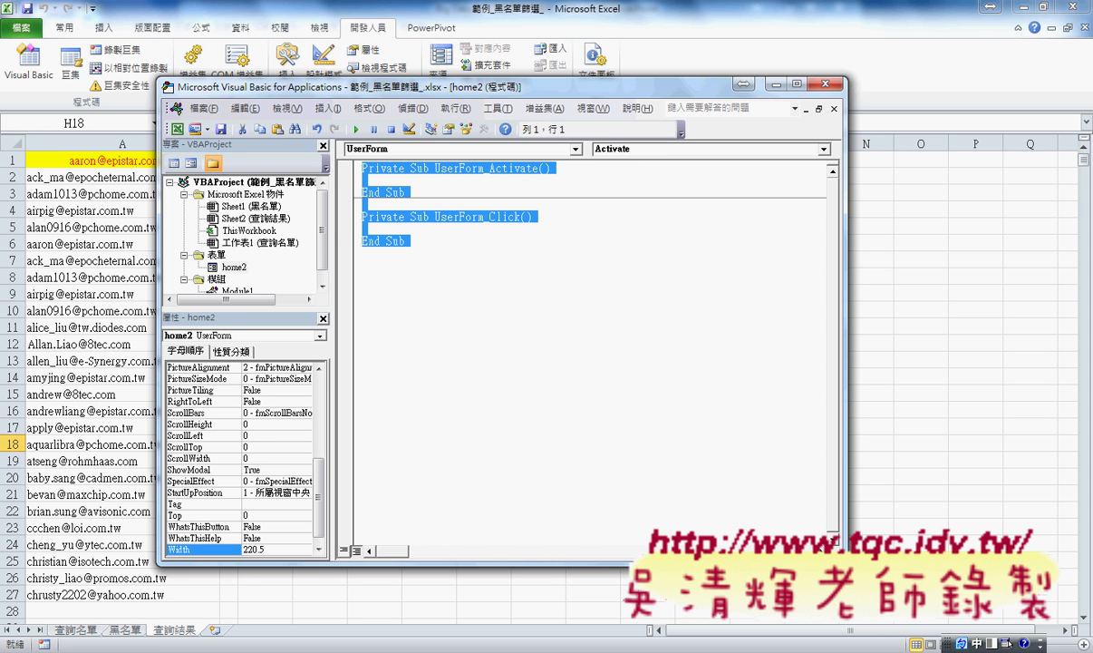
left_click(179, 583)
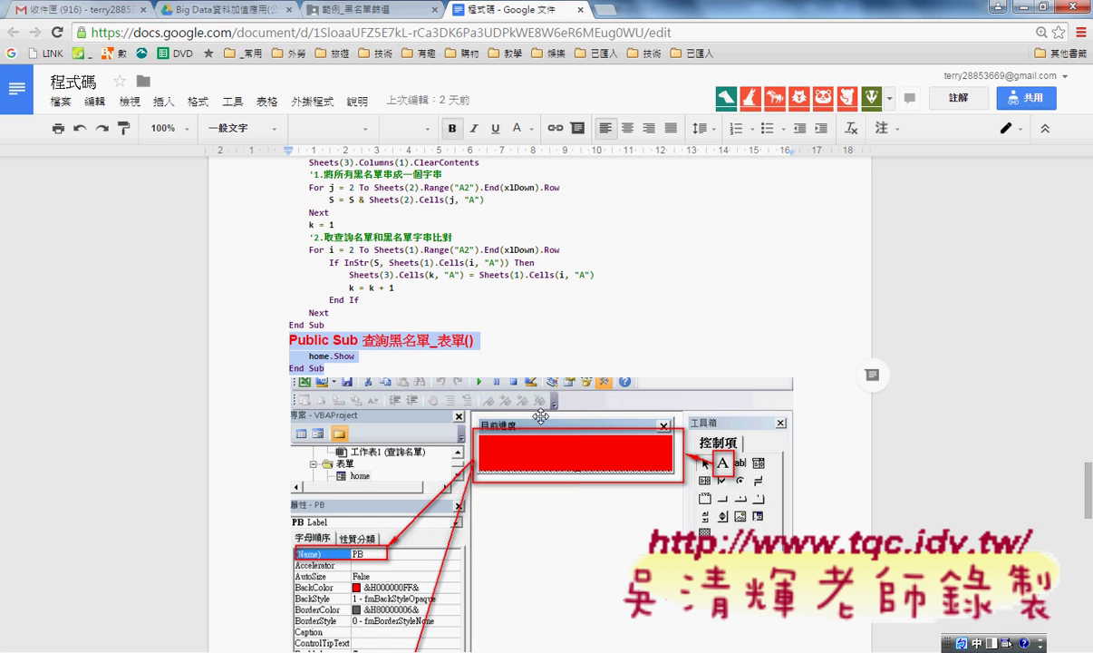
Copy the progress-bar Activate code from Google Docs and paste it over home2's empty procedures.
scroll(540, 416, "down", 3)
scroll(540, 416, "down", 3)
scroll(540, 416, "down", 1)
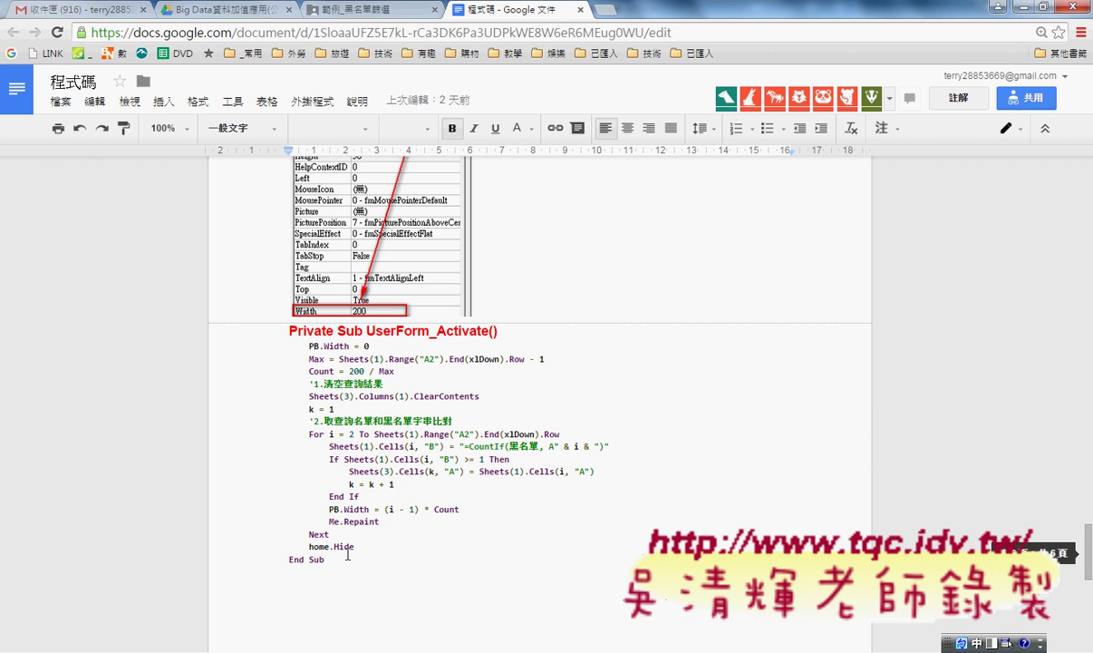
left_click_drag(326, 560, 270, 340)
key("ctrl+c")
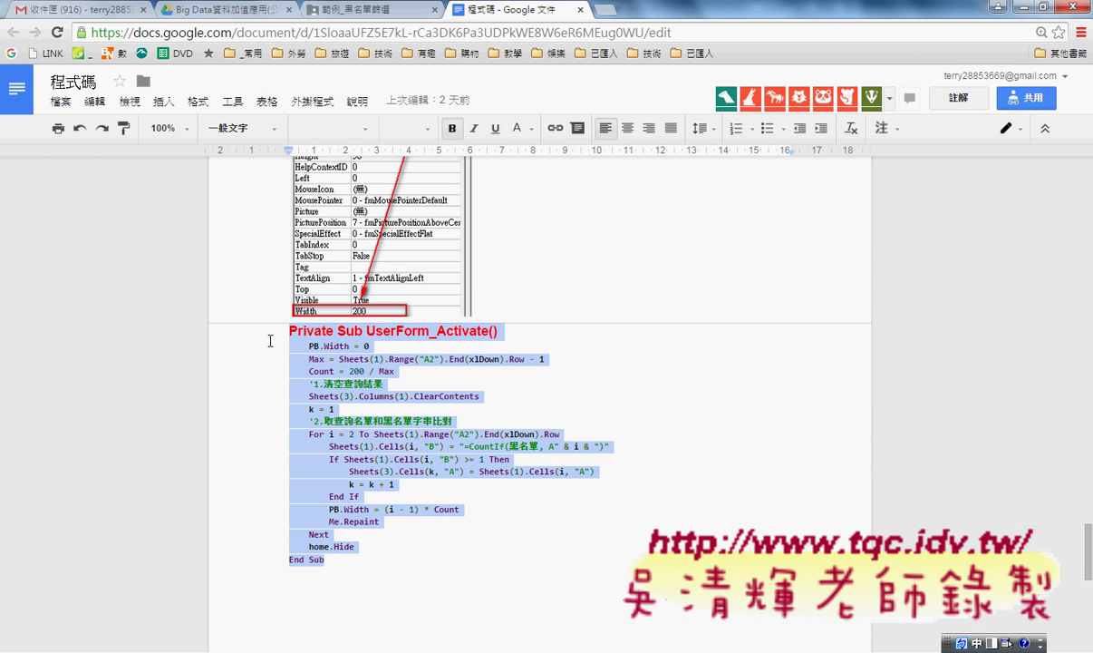
left_click(1025, 6)
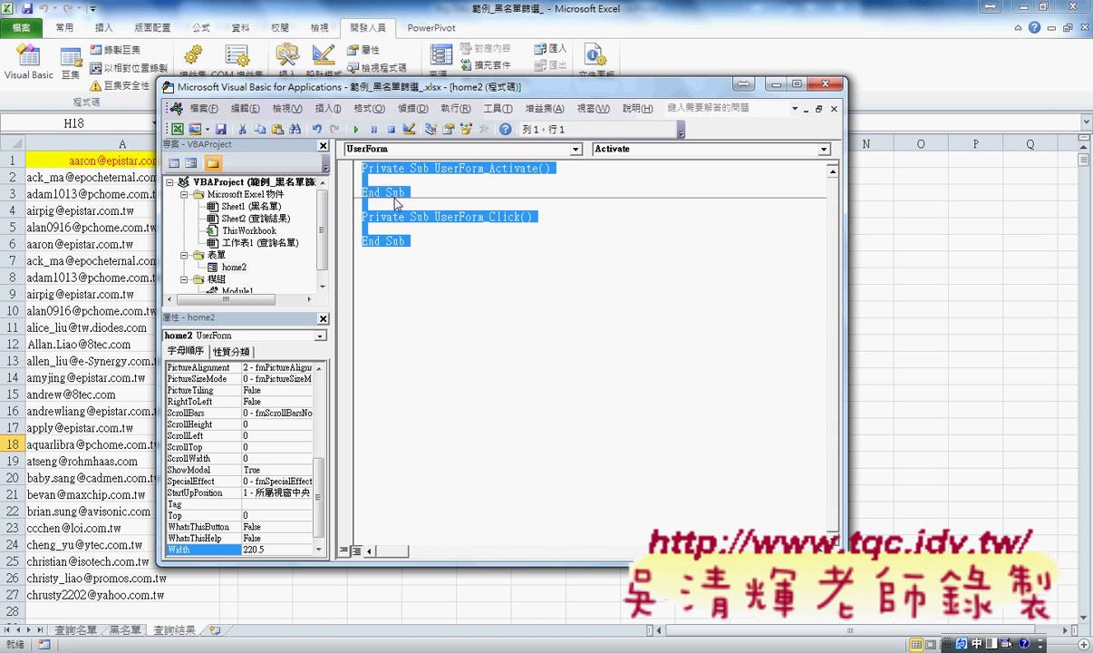
key("ctrl+v")
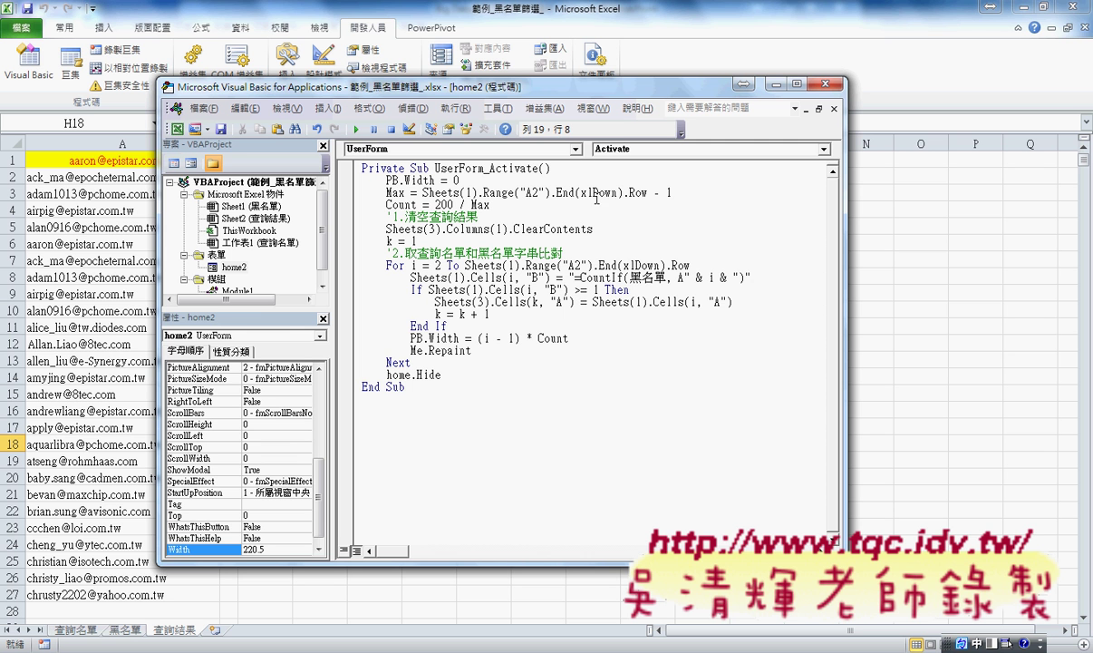
left_click(441, 169)
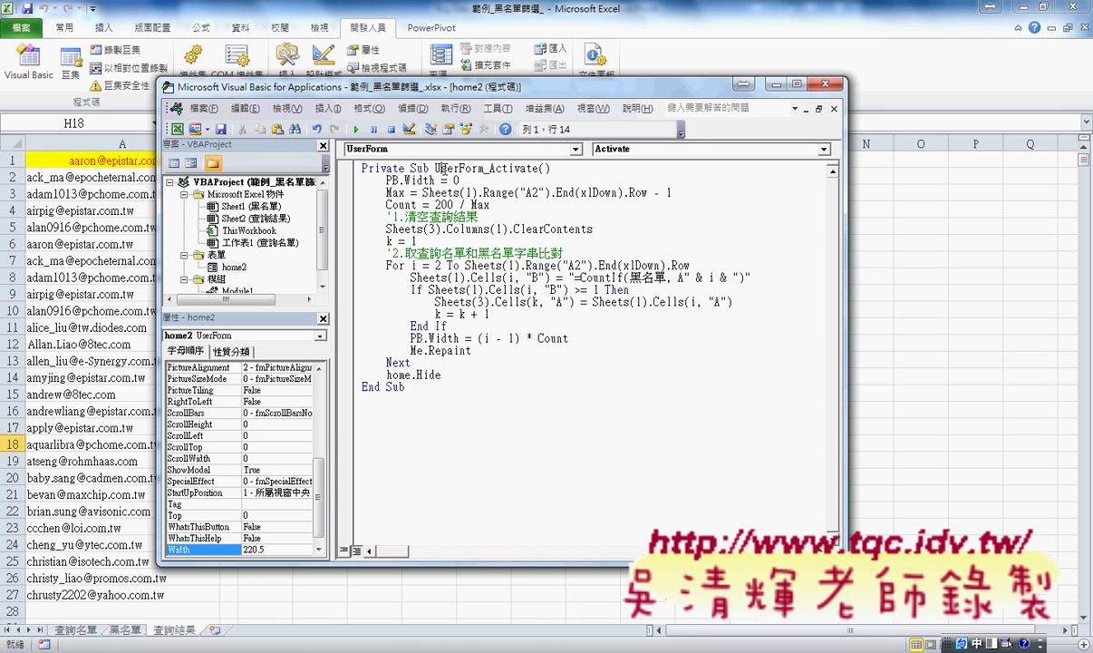
left_click(511, 170)
left_click(416, 181)
left_click_drag(460, 95, 657, 91)
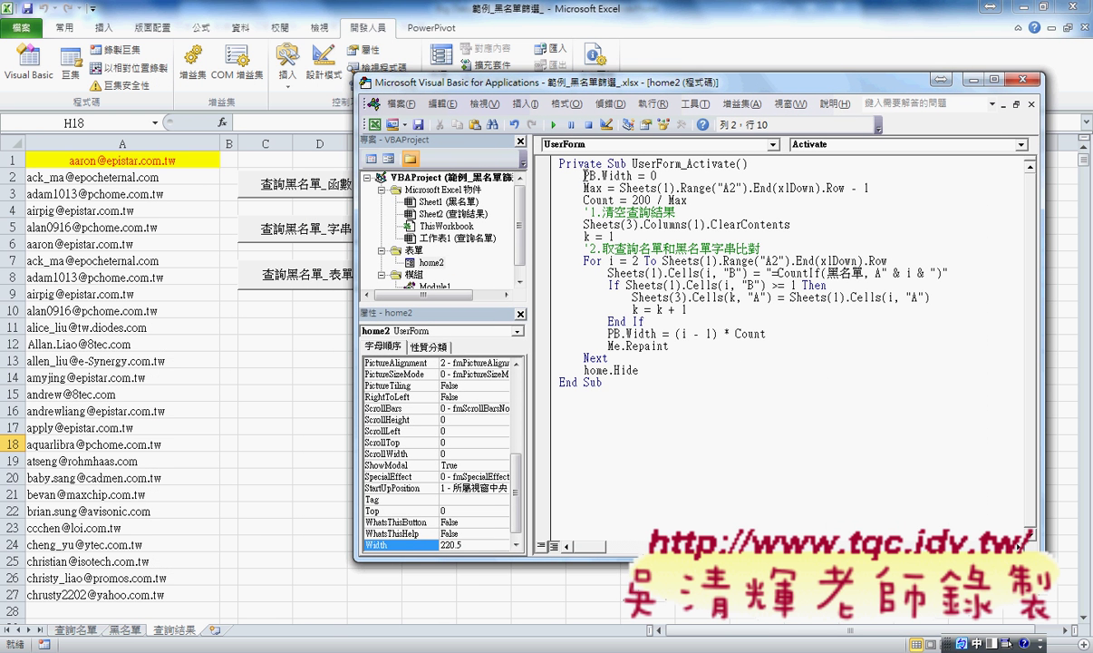
left_click_drag(584, 175, 658, 175)
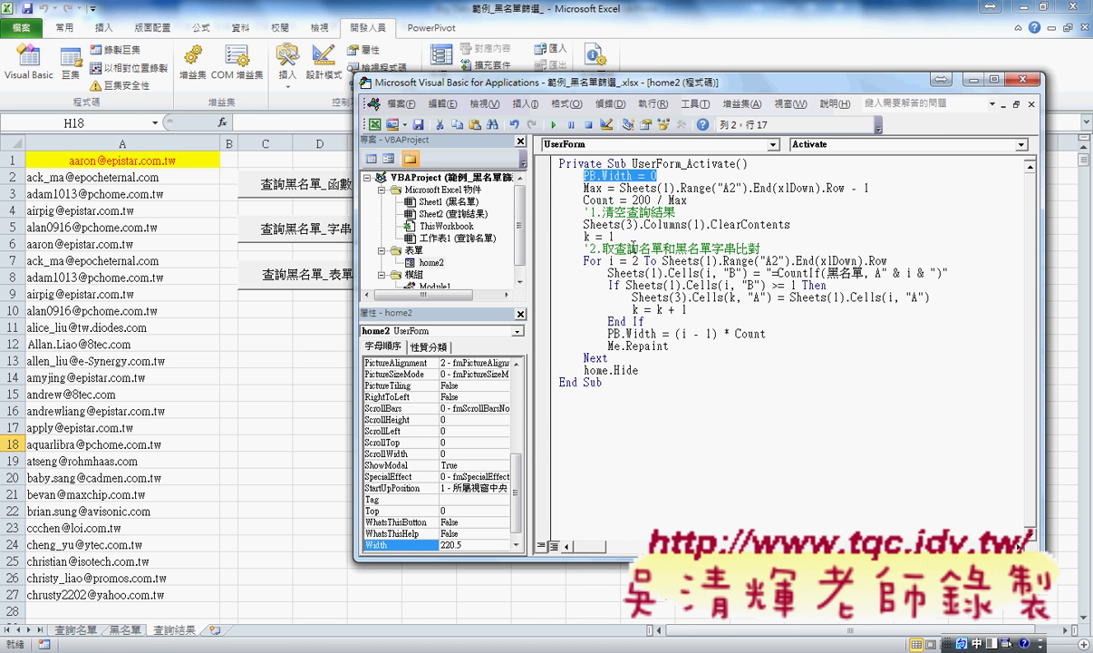
left_click(596, 188)
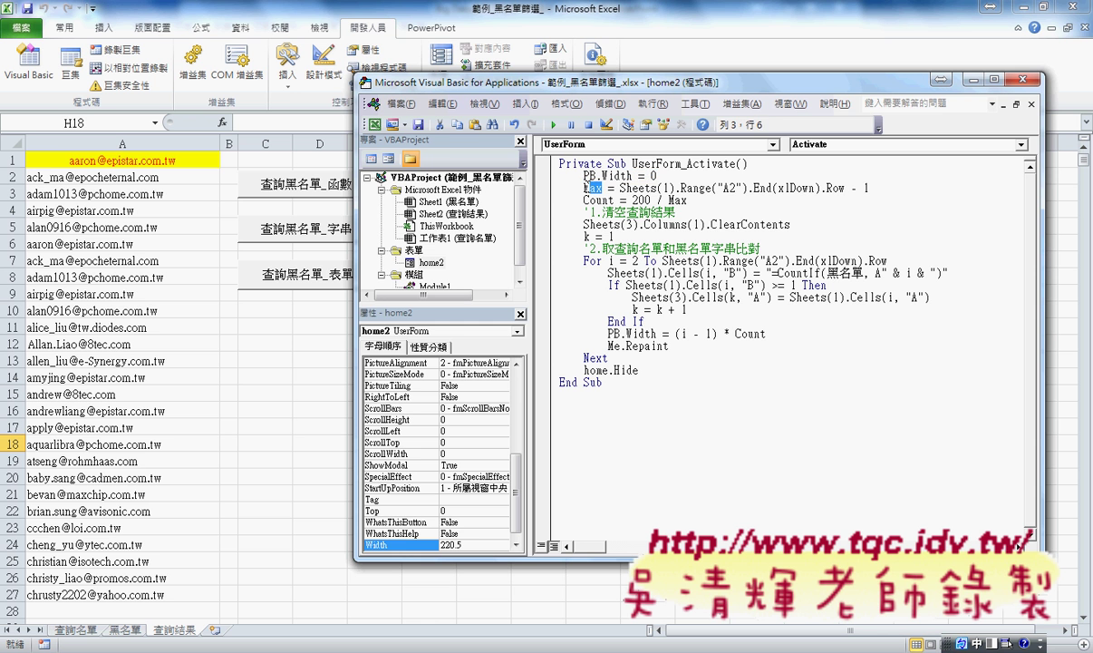
double_click(594, 188)
left_click_drag(620, 188, 868, 188)
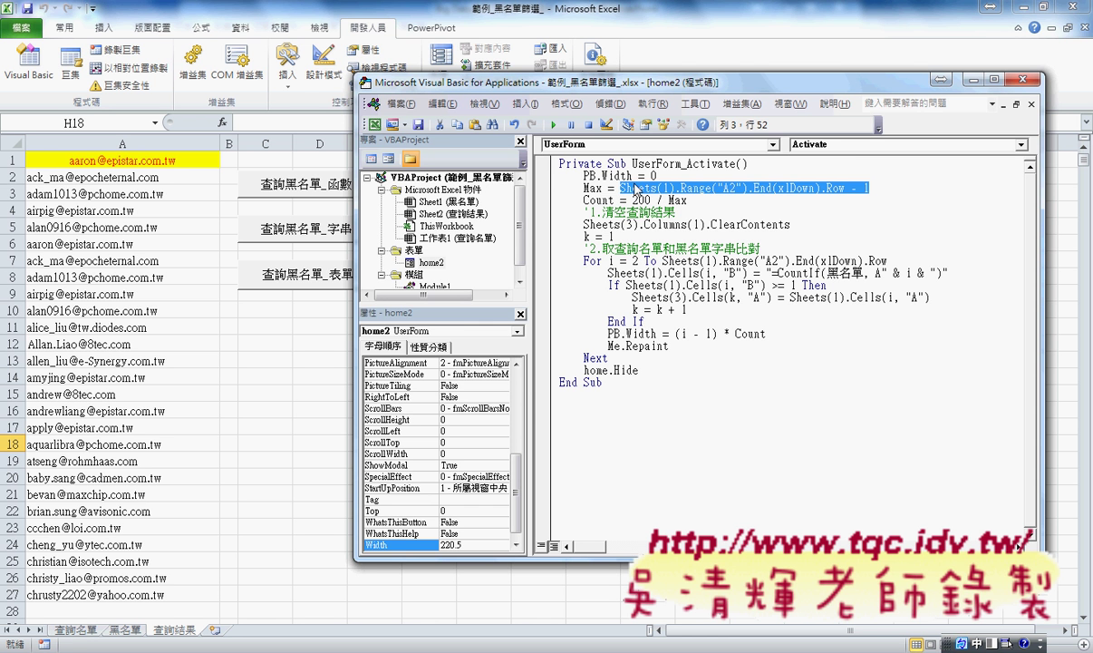
mouse_move(614, 200)
left_mouse_down()
mouse_move(584, 200)
mouse_move(730, 197)
left_mouse_up()
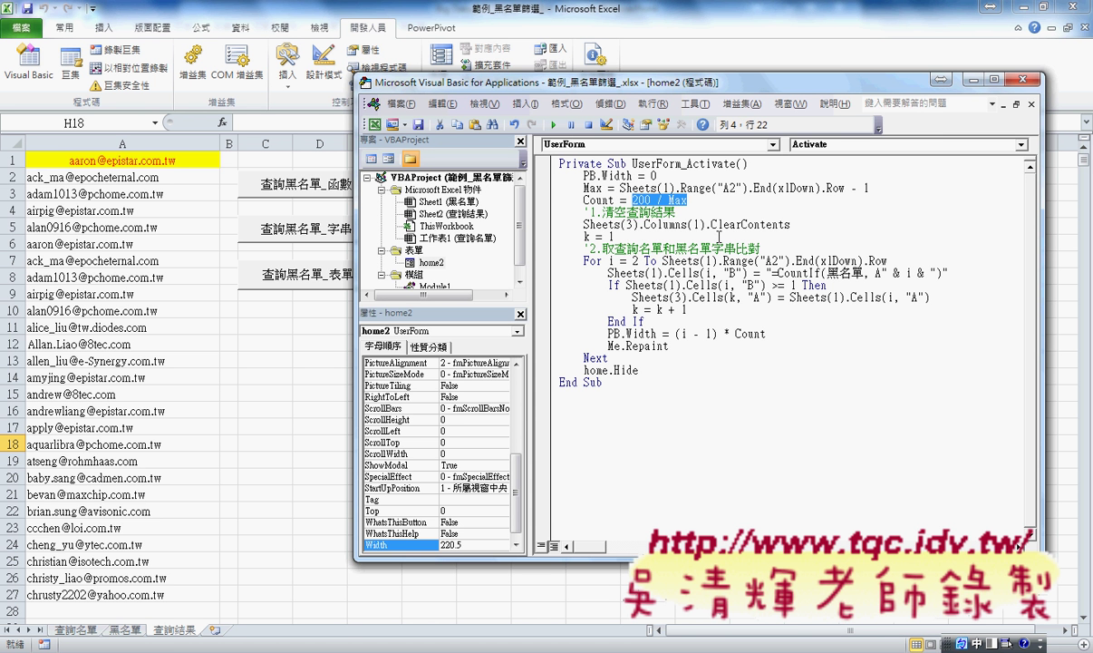
Highlight the clear-results statement, the CountIf formula, PB.Width and the Me.Repaint call to explain them.
left_click_drag(790, 224, 555, 211)
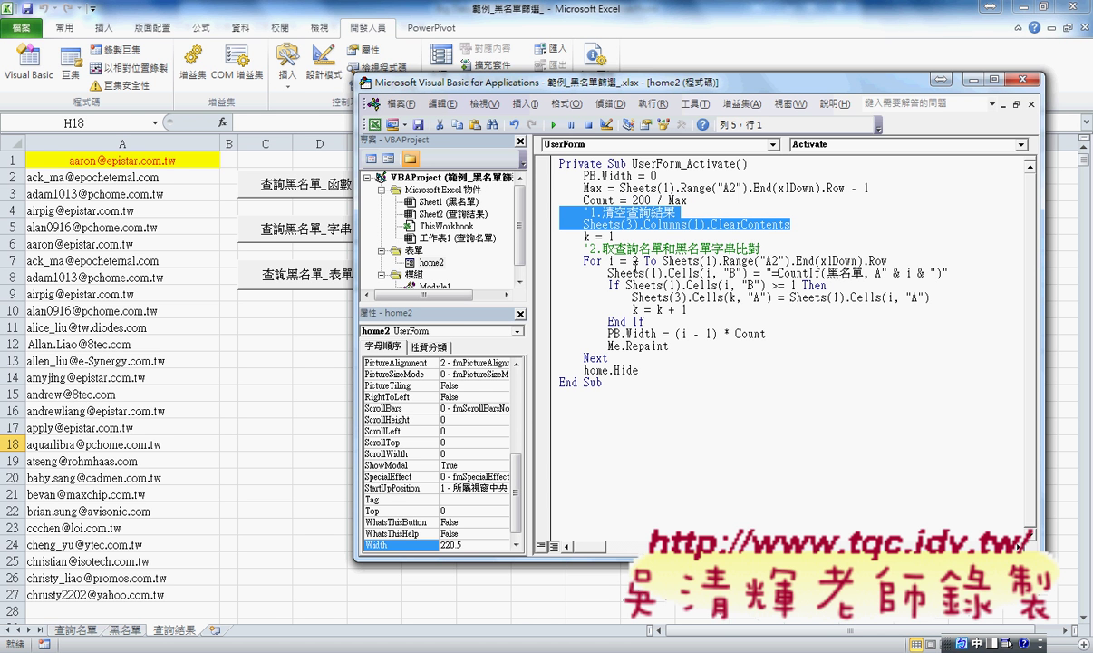
left_click_drag(771, 273, 941, 280)
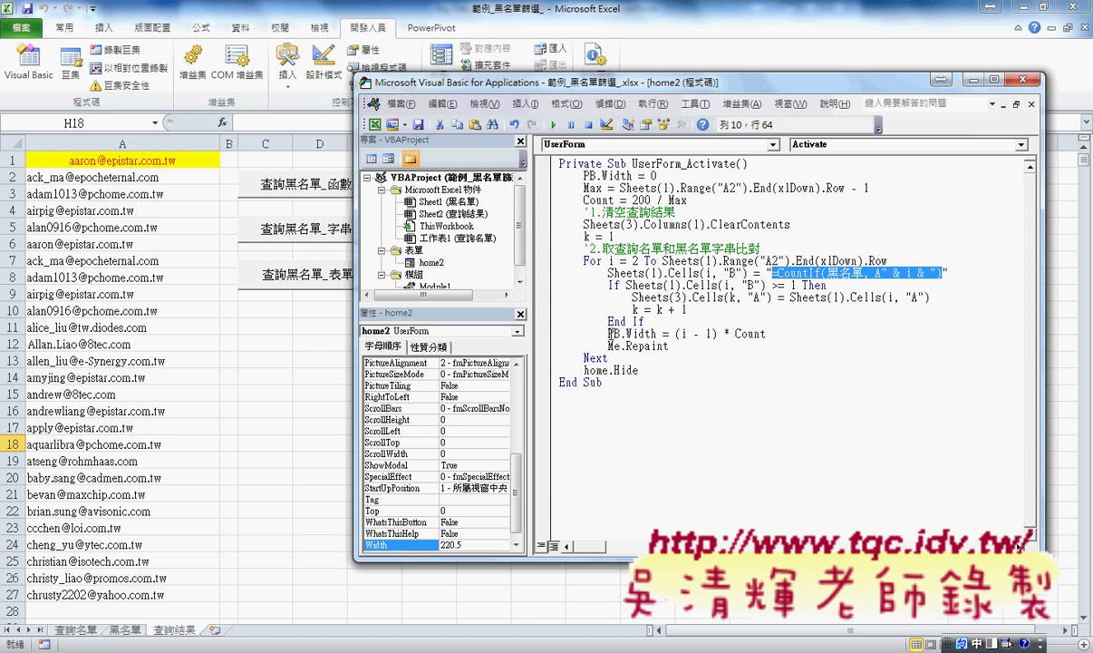
double_click(614, 333)
left_click_drag(613, 333, 769, 334)
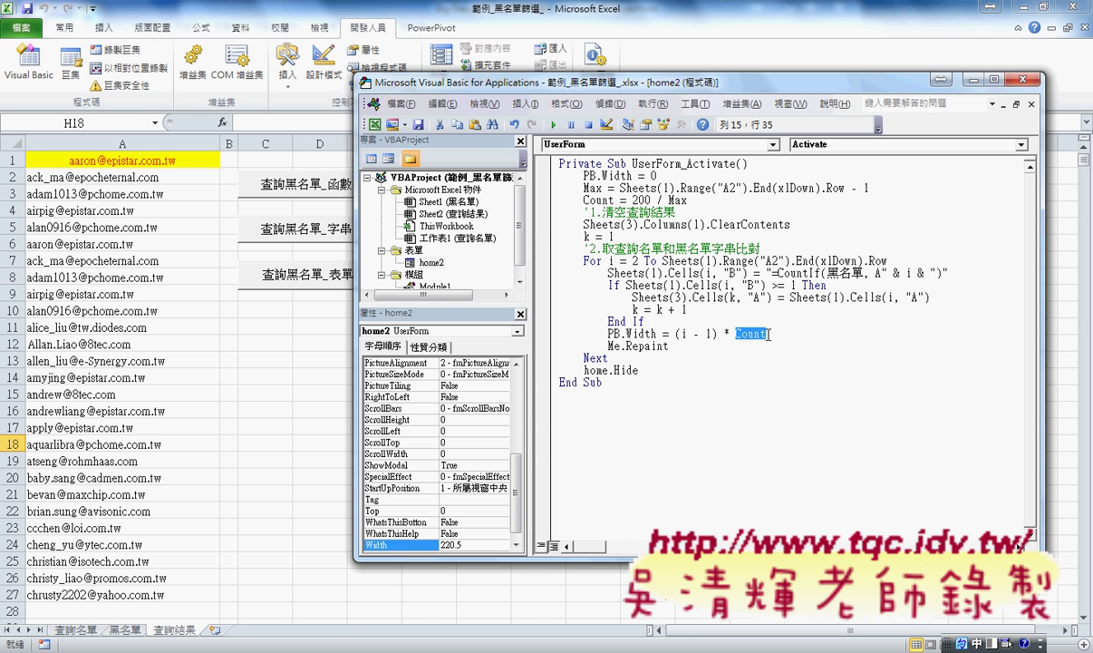
mouse_move(625, 346)
left_mouse_down()
mouse_move(607, 345)
mouse_move(620, 345)
left_mouse_up()
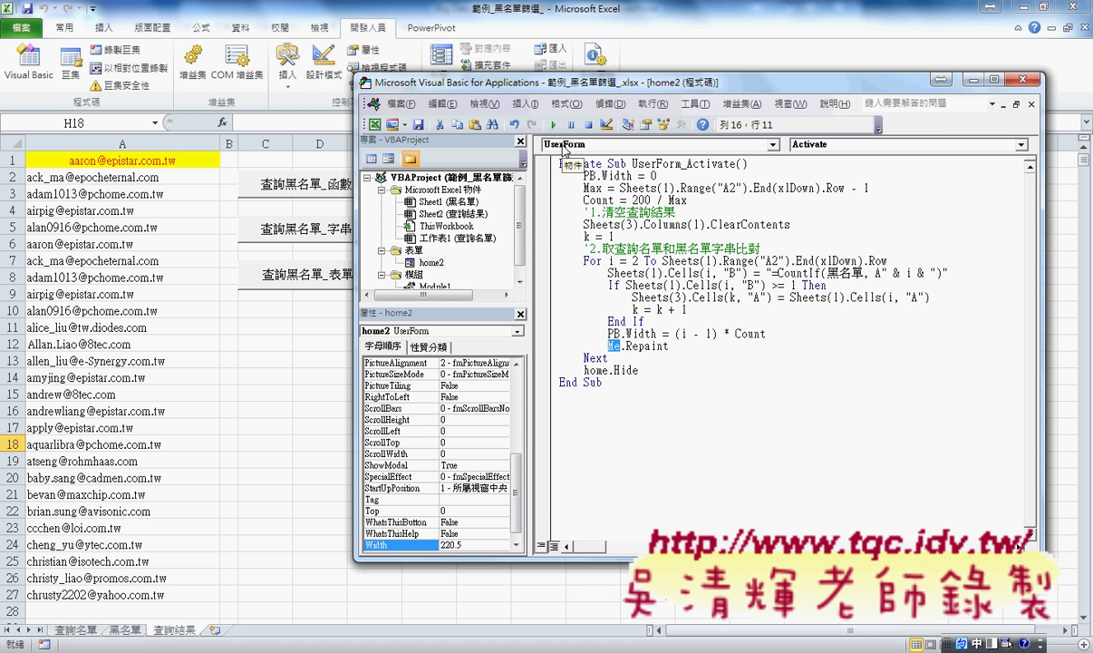
left_click_drag(679, 346, 622, 345)
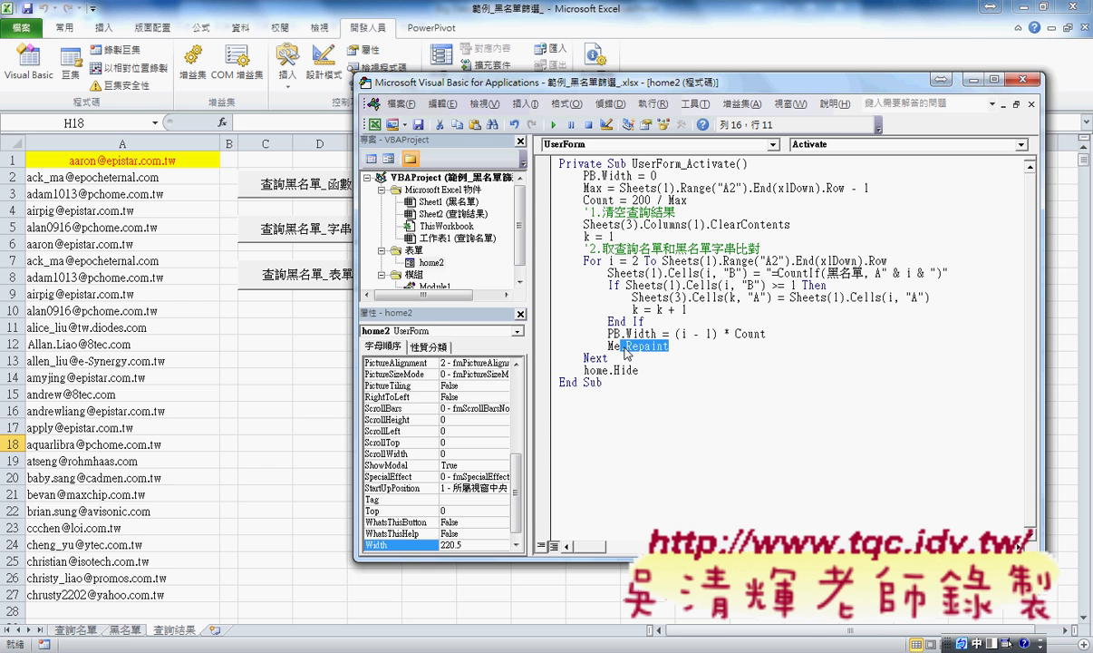
Run the 查詢黑名單_表單 button from the worksheet and debug the error 424.
left_click(310, 368)
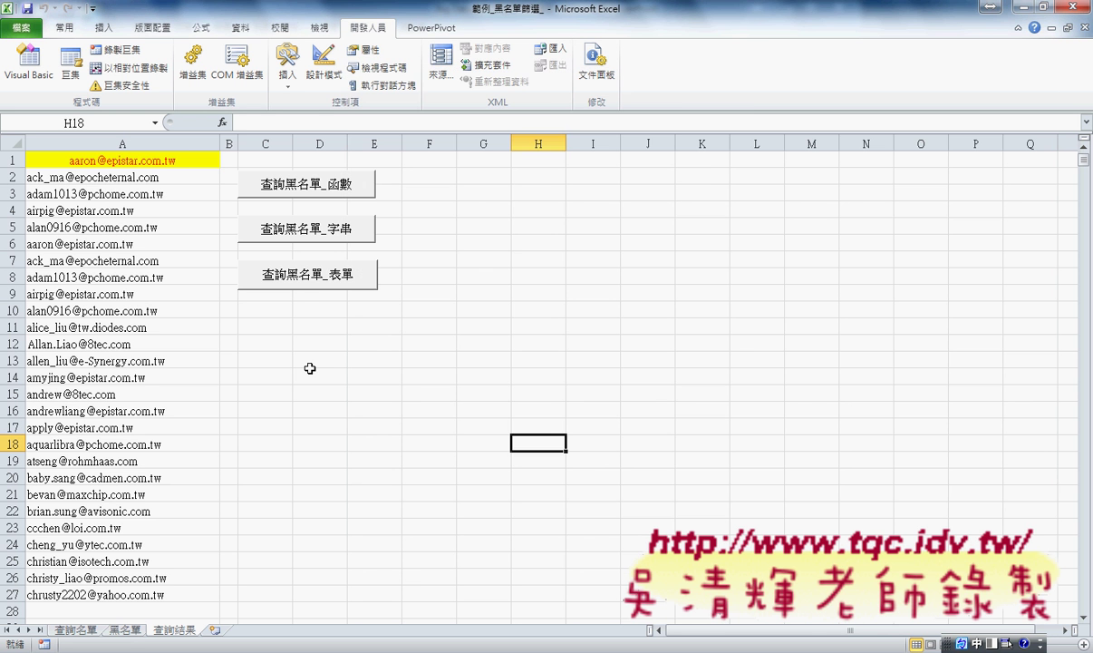
left_click(328, 283)
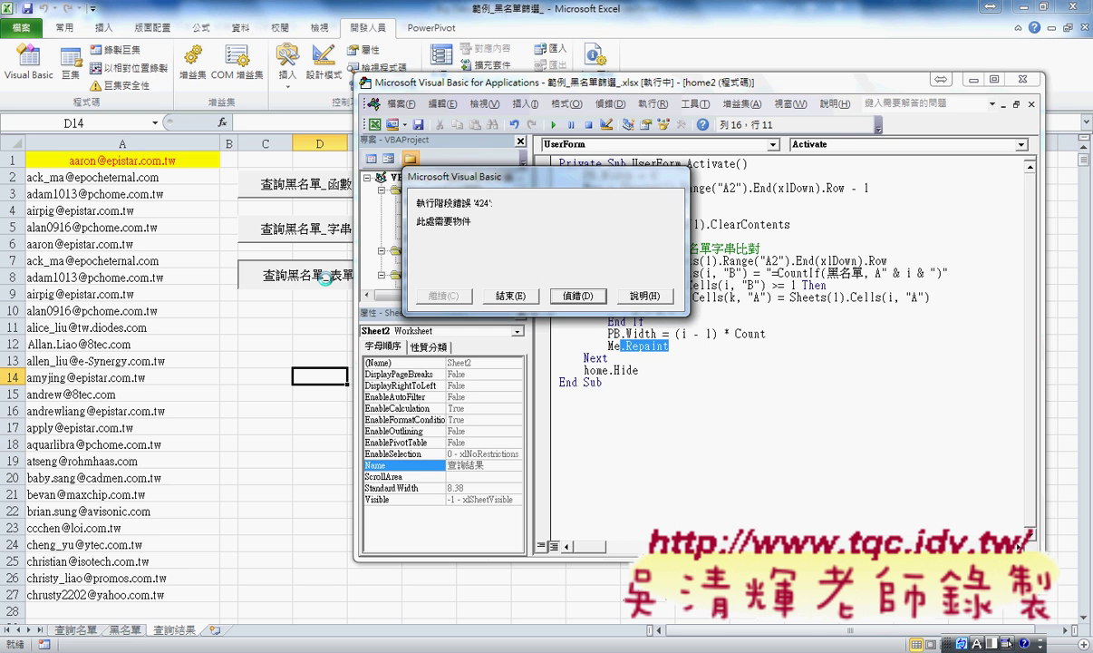
left_click(578, 296)
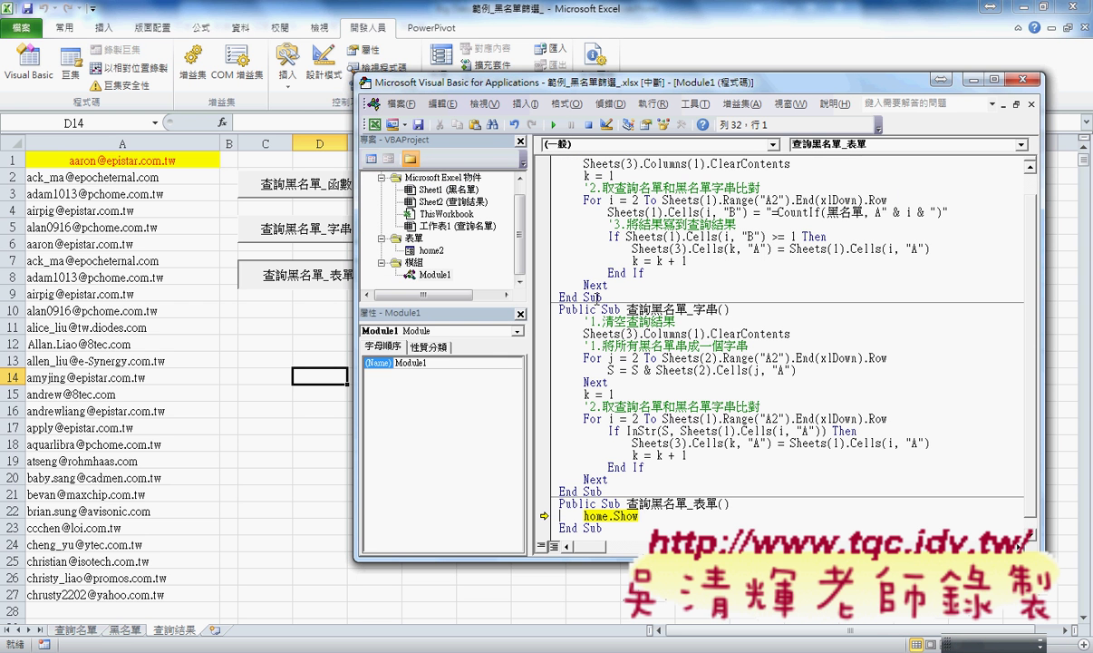
Change home.Show to home2.Show, rerun the macro, and end it at the next error.
key("ctrl+Right")
key("ctrl+Right")
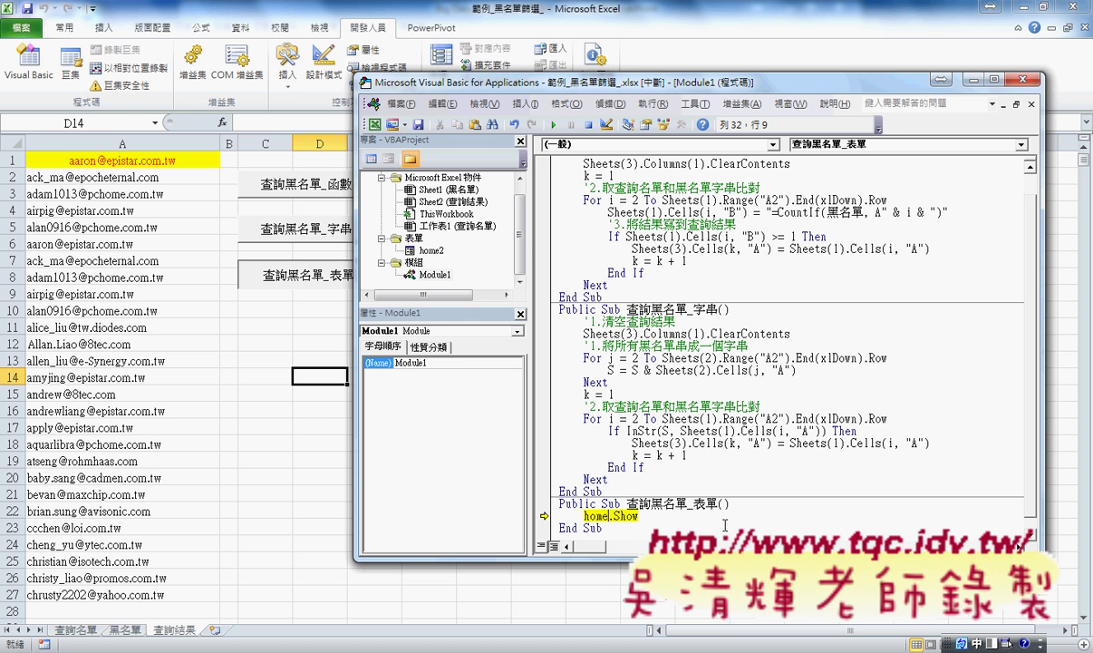
type("2")
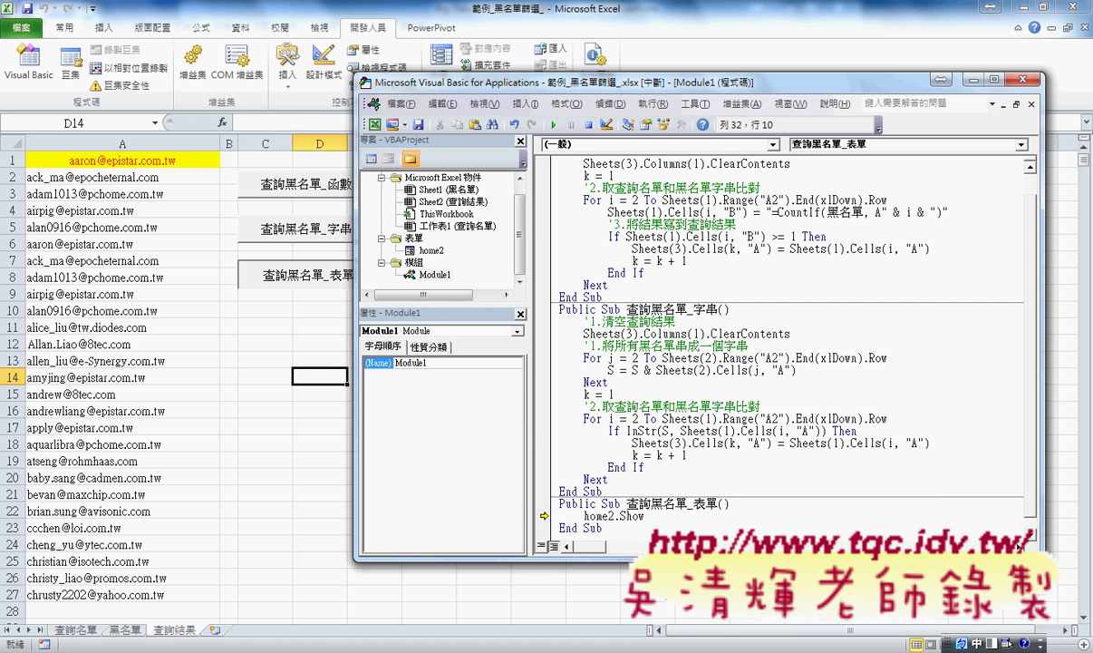
left_click(553, 124)
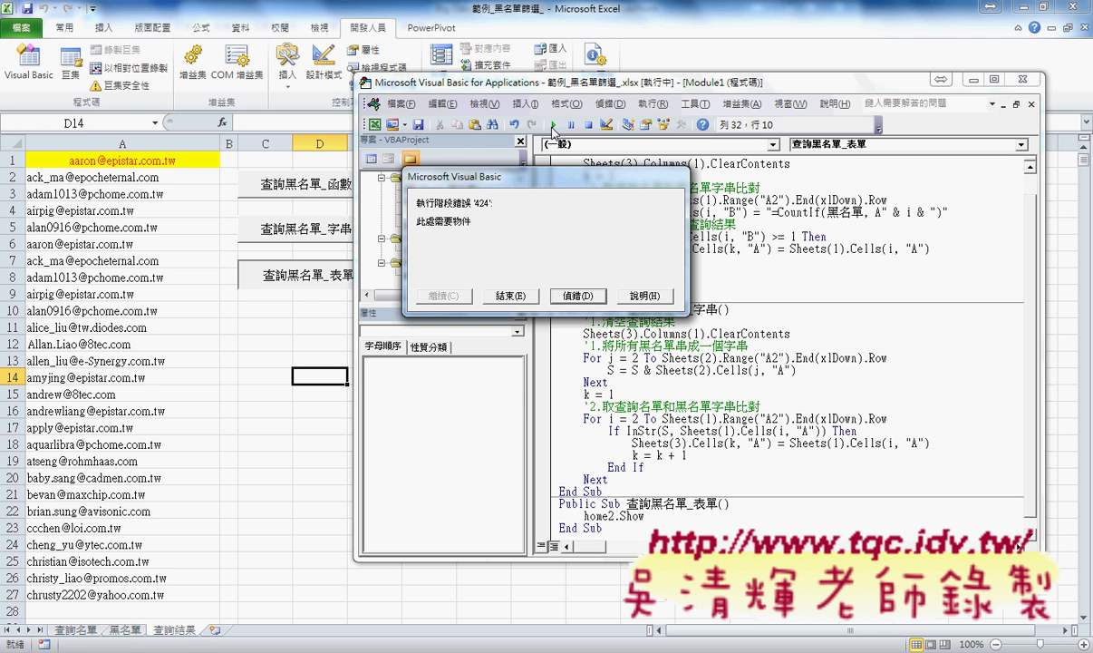
left_click(498, 292)
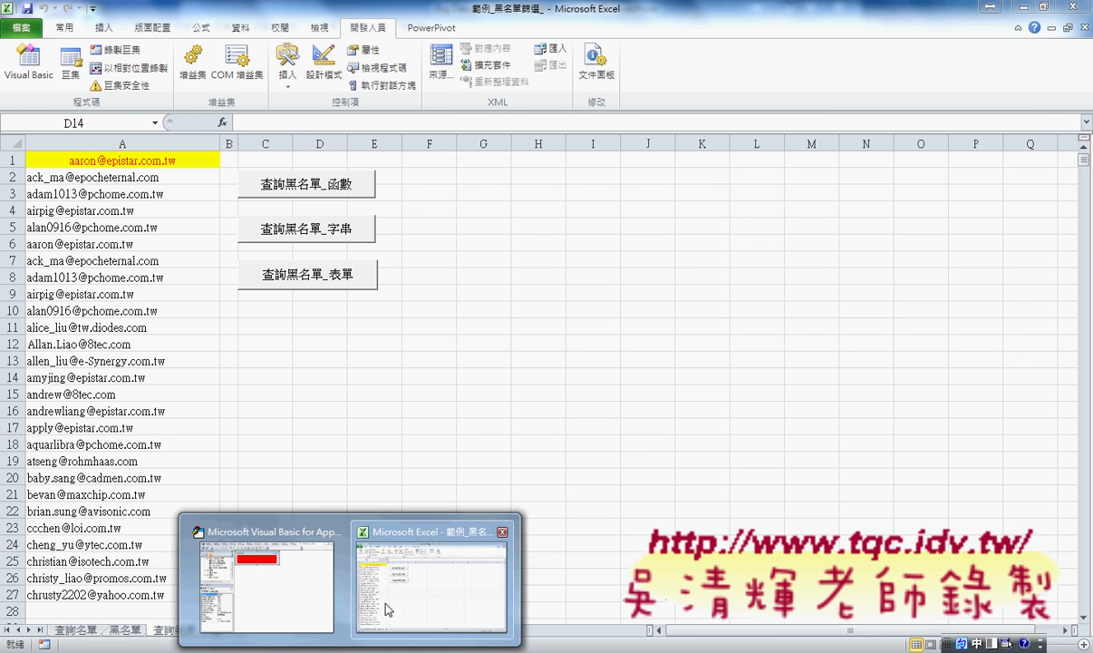
left_click(264, 566)
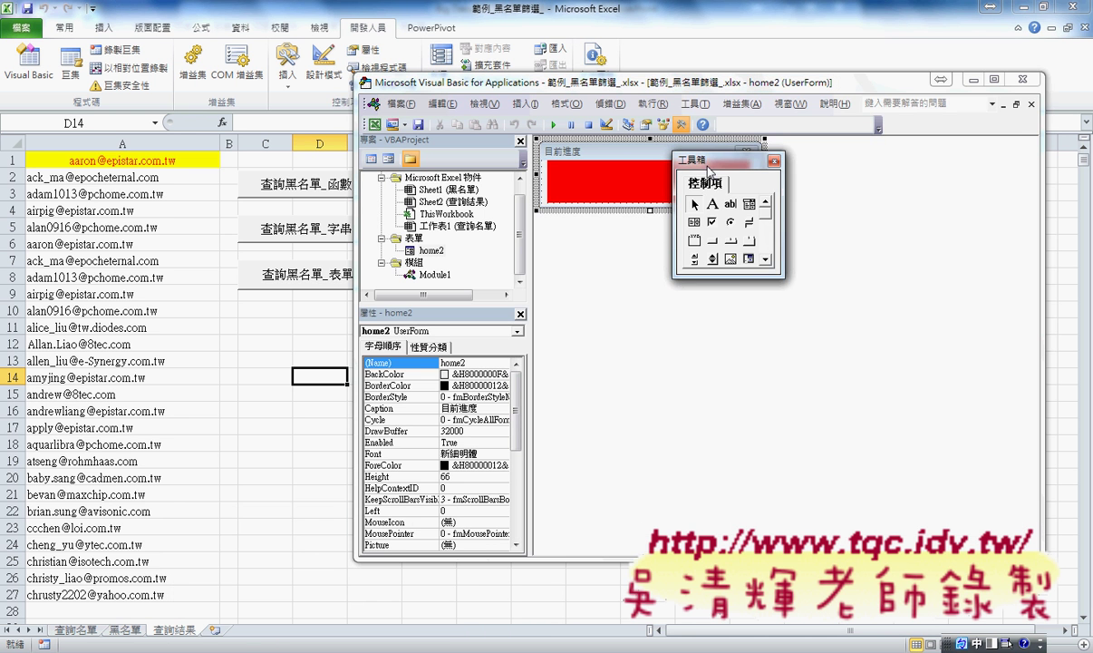
Change home.Hide to home2.Hide in home2's code and rerun the macro to test the bar.
key("F7")
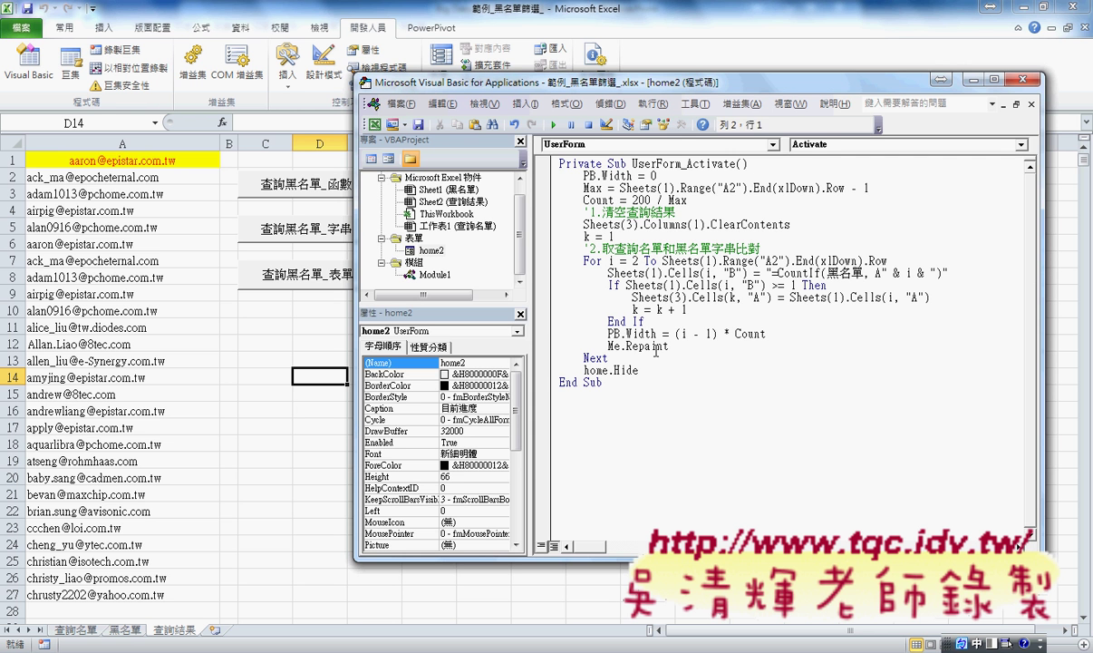
left_click(609, 370)
type("2")
key("shift+Left")
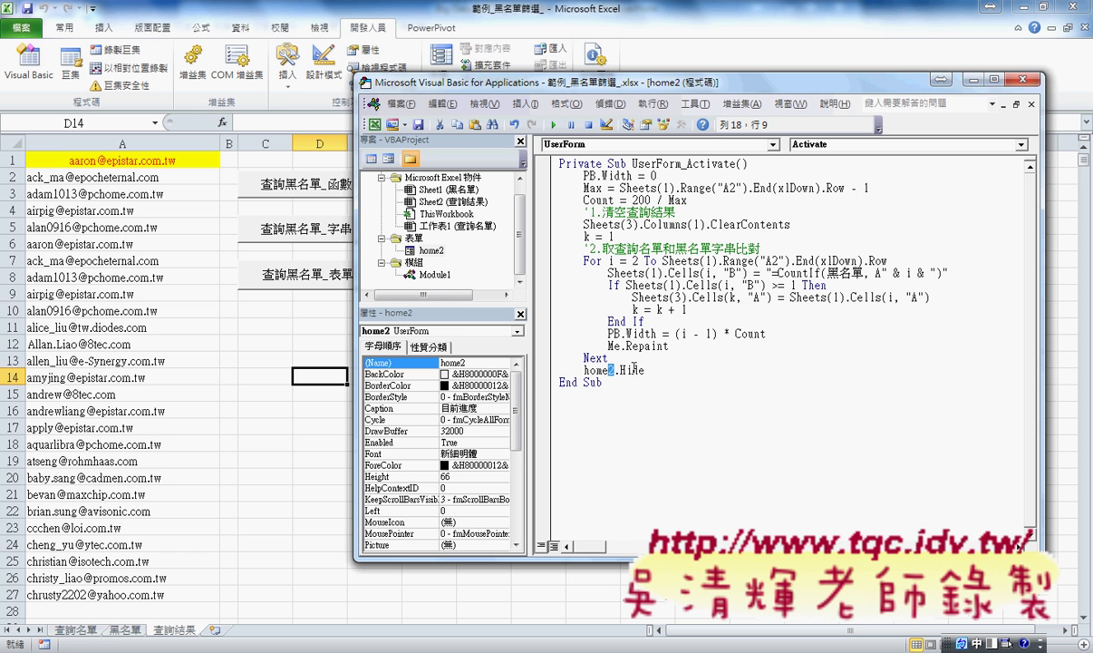
left_click_drag(644, 370, 583, 369)
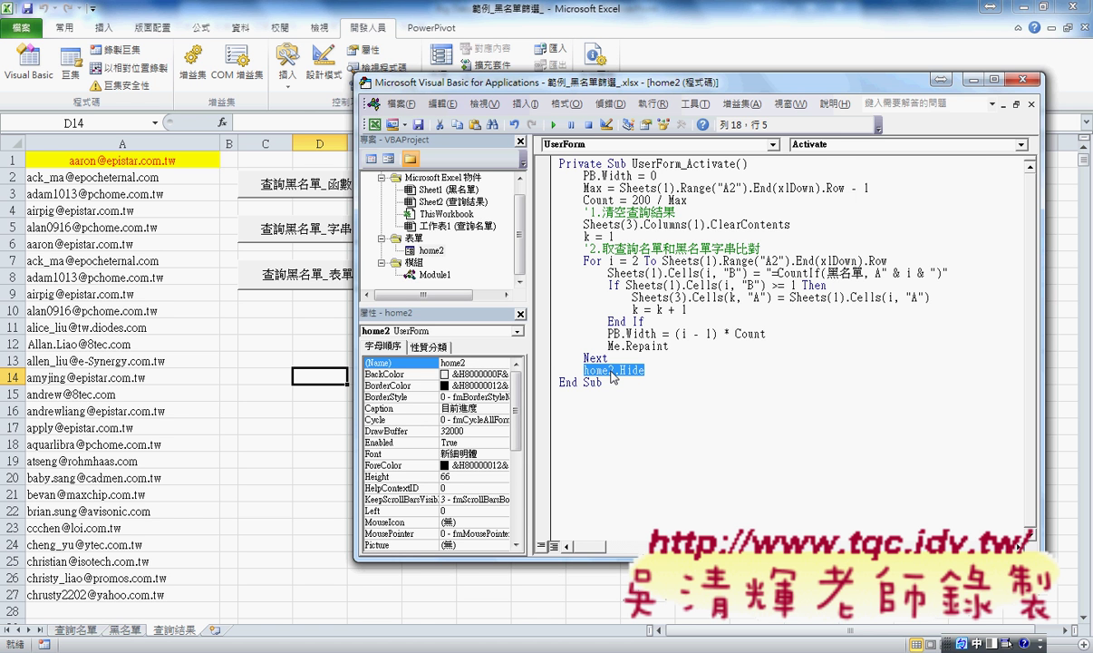
left_click(277, 270)
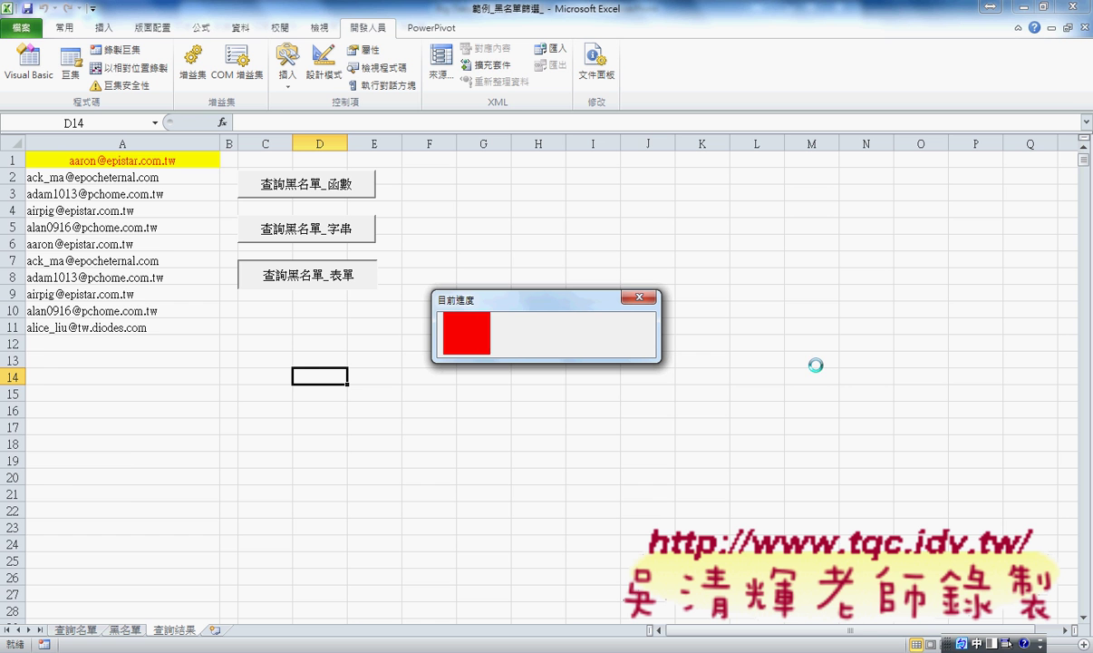